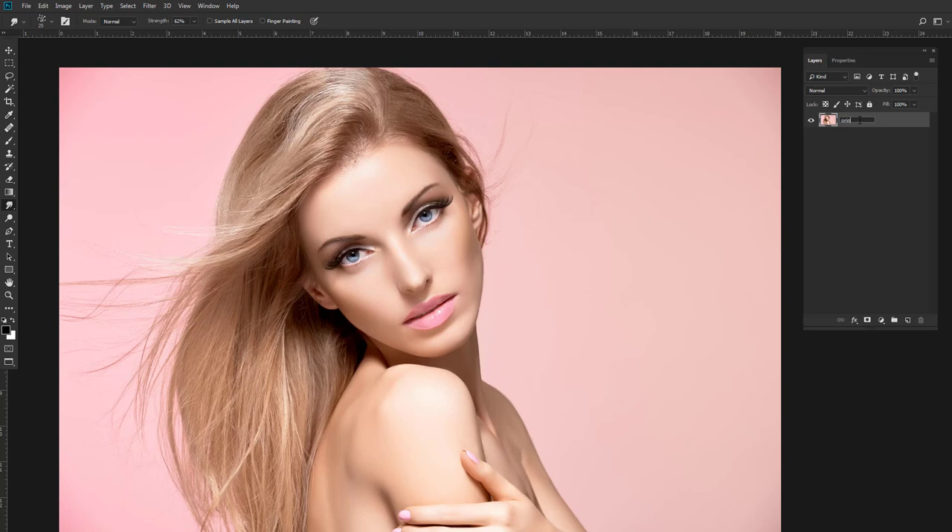
Name the photo layer "original" and duplicate it as "original copy".
key("Return")
right_click(860, 121)
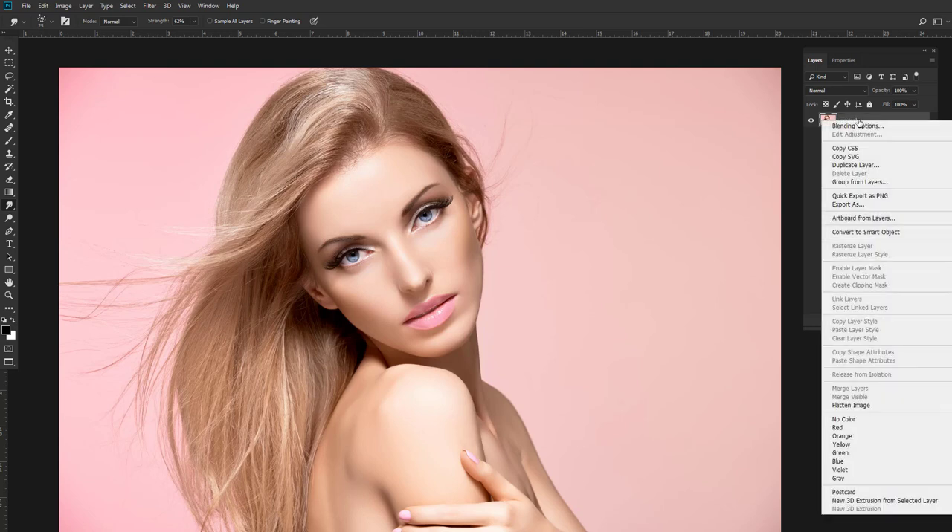
left_click(855, 165)
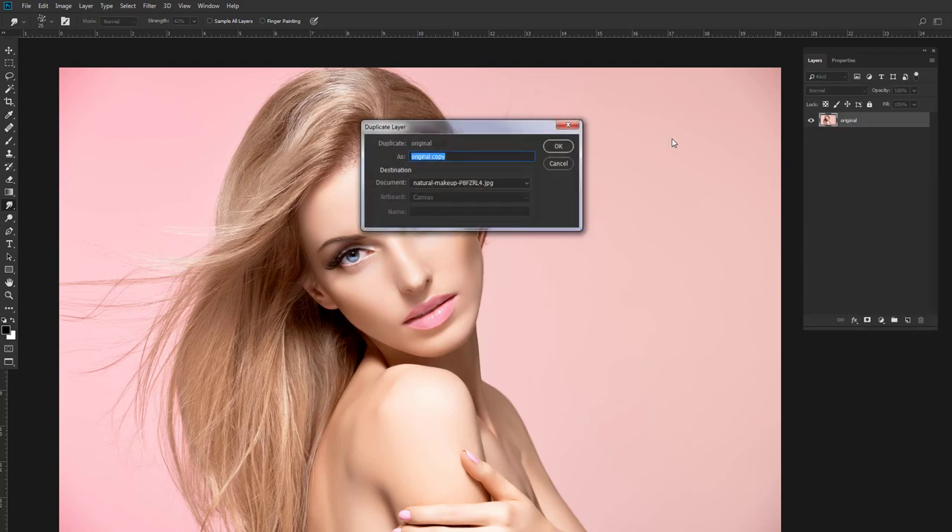
left_click(559, 147)
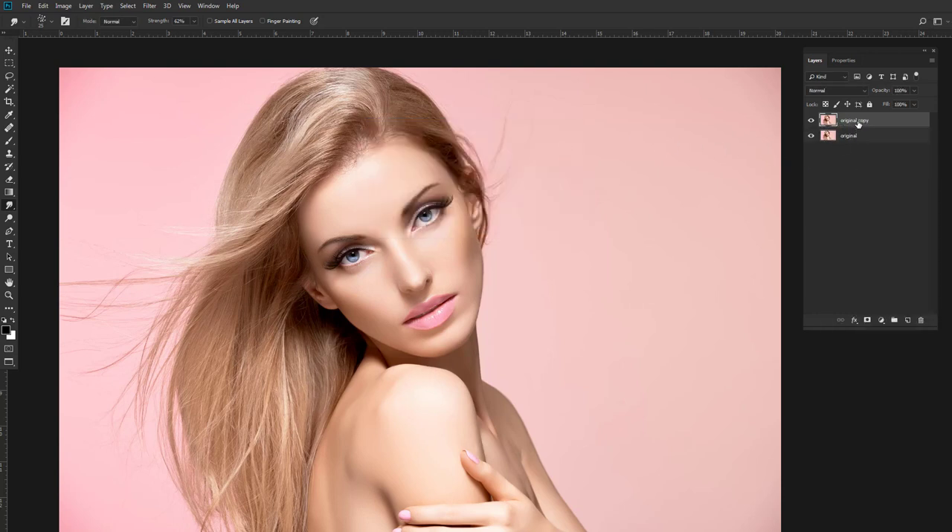
Hide the original layer and add a Levels adjustment above the copy with input levels 17, 0.95 and 249.
left_click(810, 138)
left_click(880, 321)
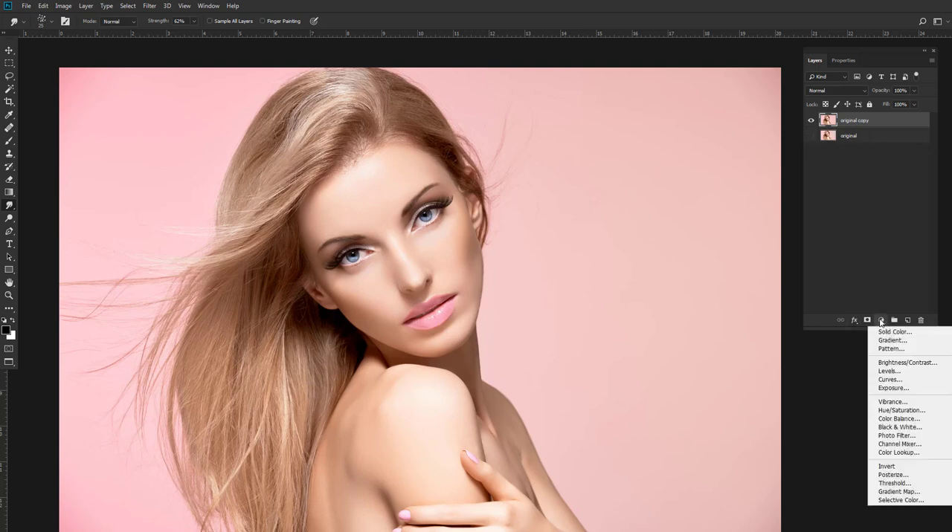
left_click(887, 371)
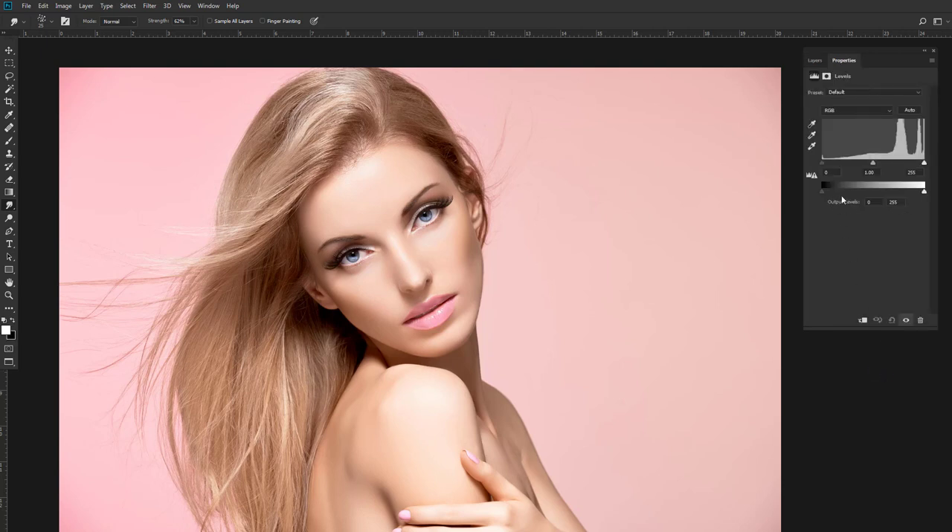
left_click_drag(822, 162, 829, 169)
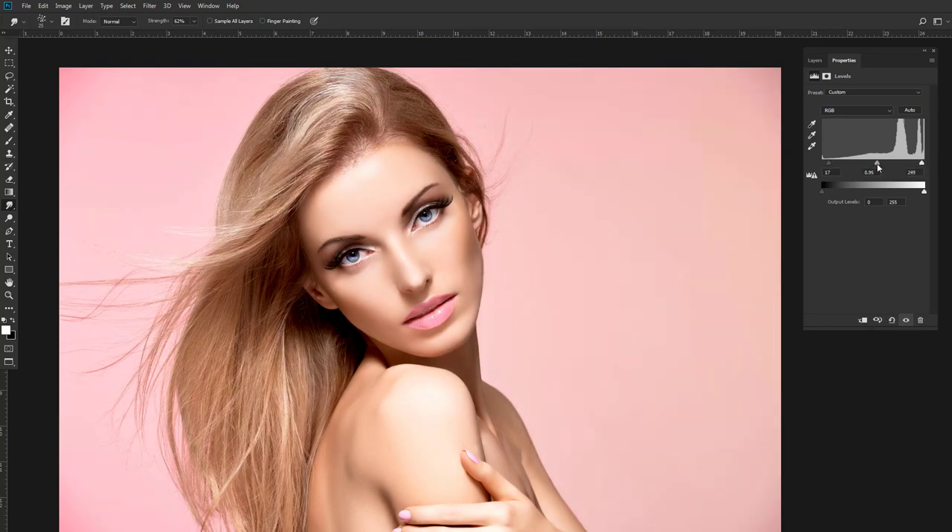
left_click(811, 62)
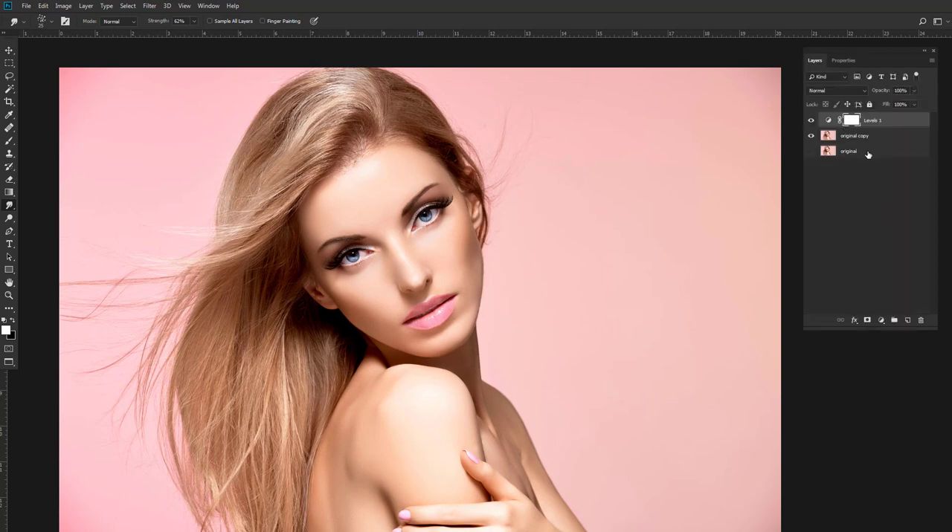
Add a Color Balance adjustment with midtones Magenta-Green +7, Yellow-Blue -20 and a slight shift toward cyan, and compare before and after.
left_click(882, 320)
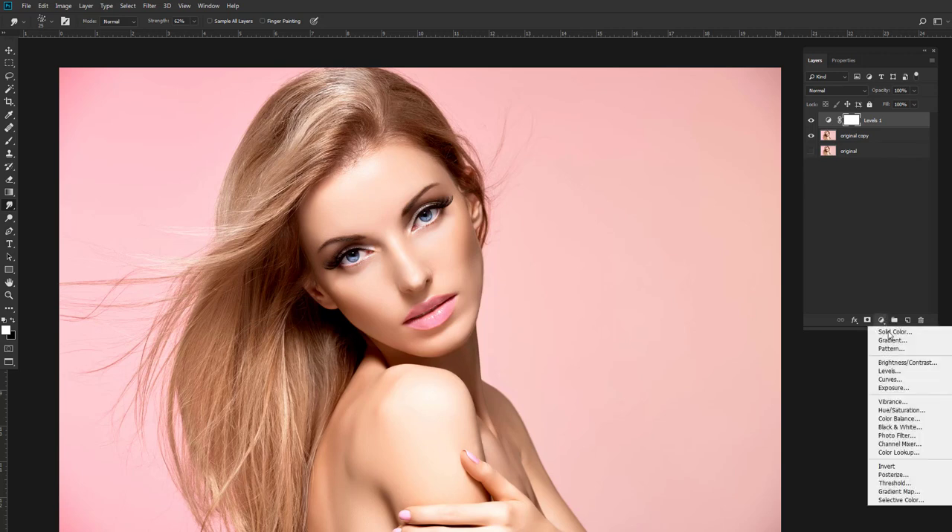
left_click(897, 418)
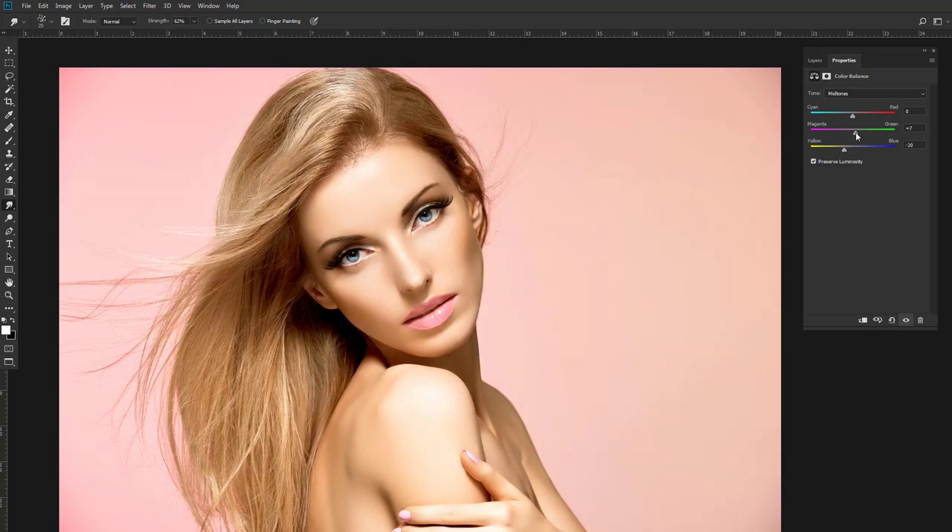
left_click_drag(852, 116, 850, 116)
left_click(814, 60)
left_click(812, 120)
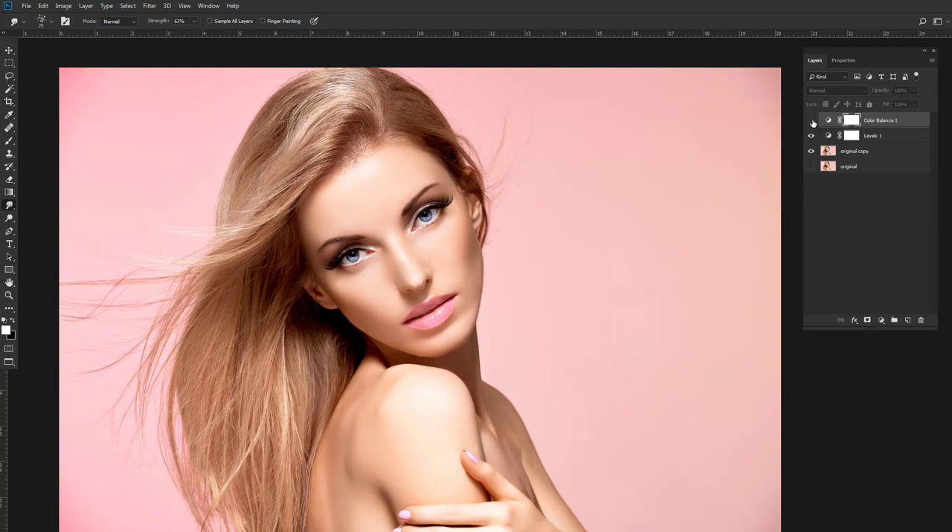
left_click(811, 120)
Invert the Color Balance mask to black and ready the Brush tool with white (ffffff) as the foreground color.
left_click(10, 141)
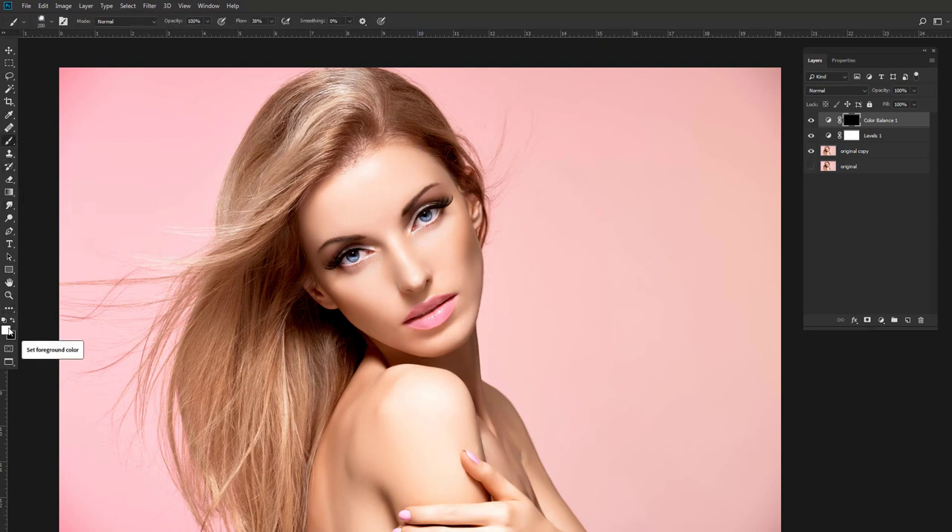
left_click(10, 333)
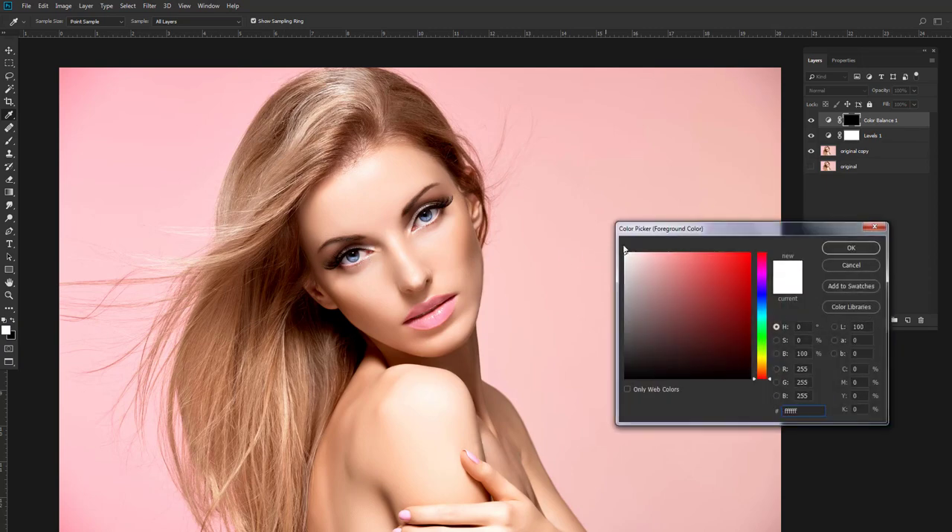
left_click(851, 248)
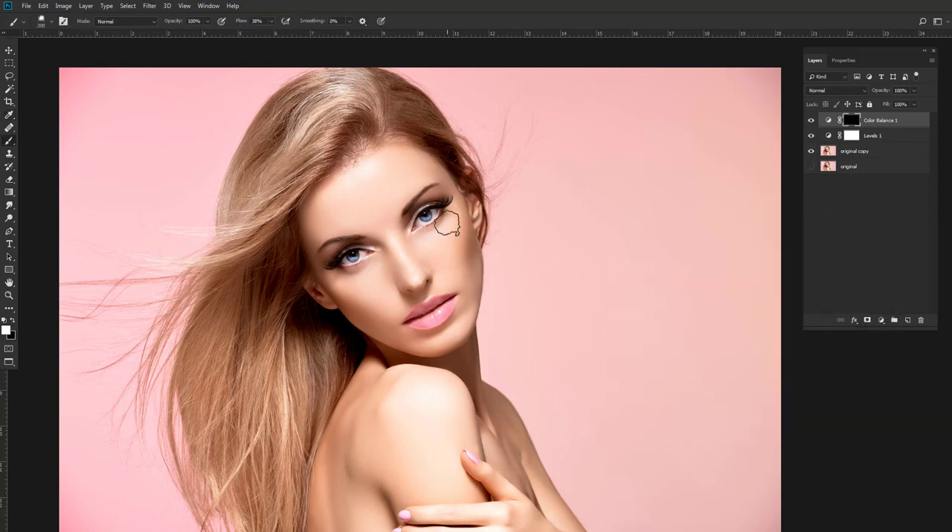
Choose the 65 px 피부스머지 brush preset from the Retouching+Brushes group.
right_click(447, 223)
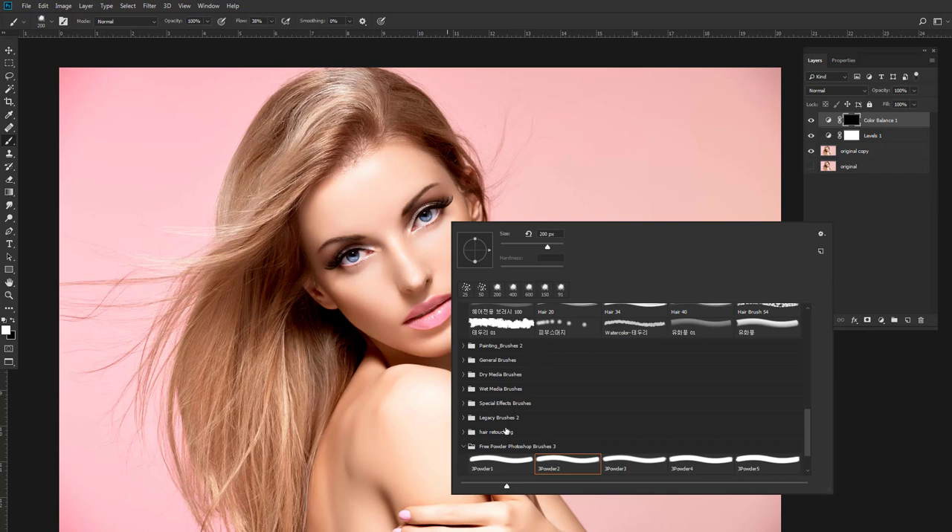
scroll(478, 442, "up", 5)
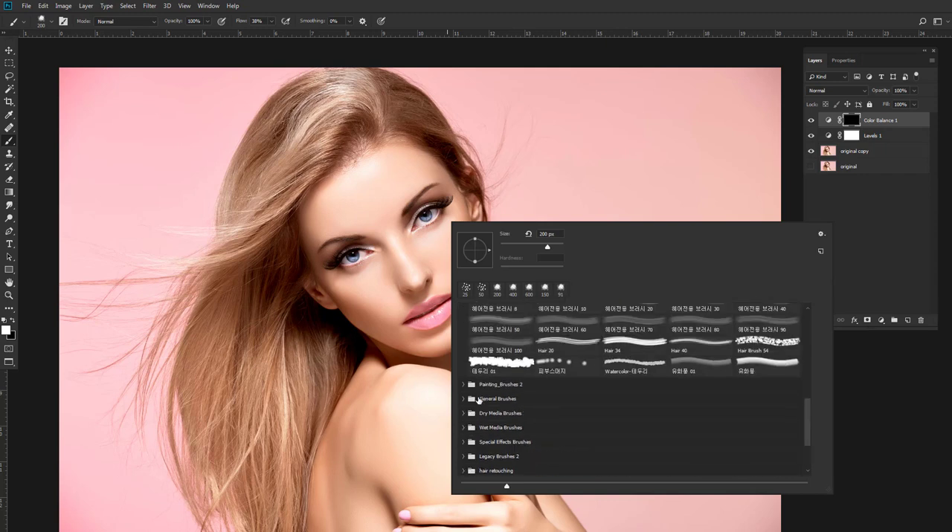
scroll(478, 402, "up", 3)
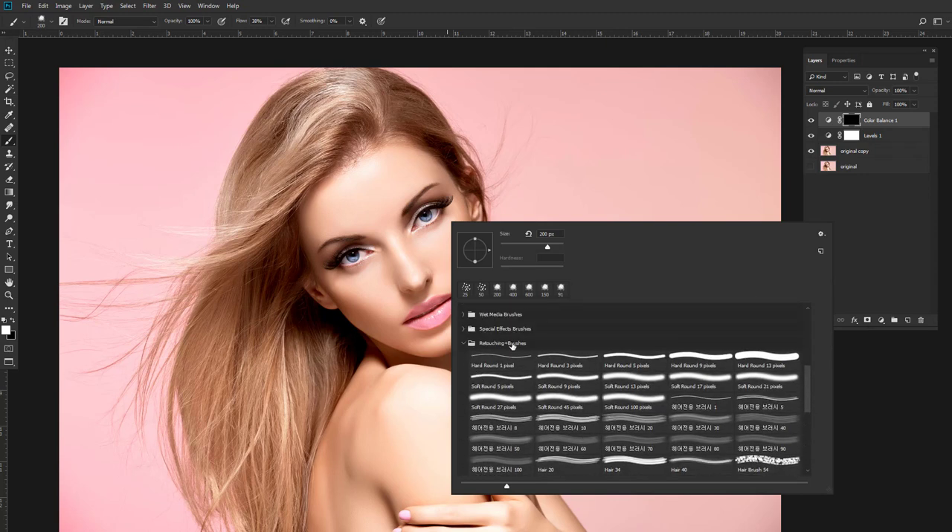
scroll(544, 379, "down", 3)
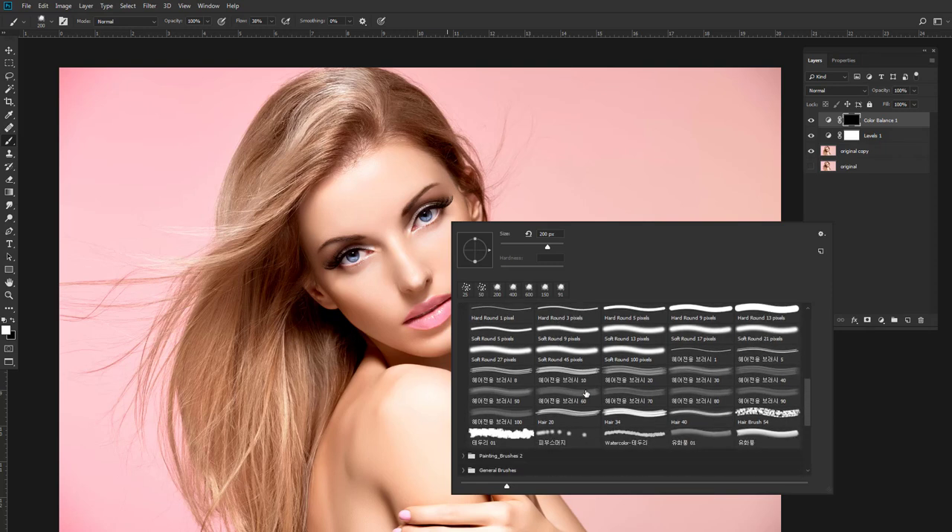
left_click(566, 429)
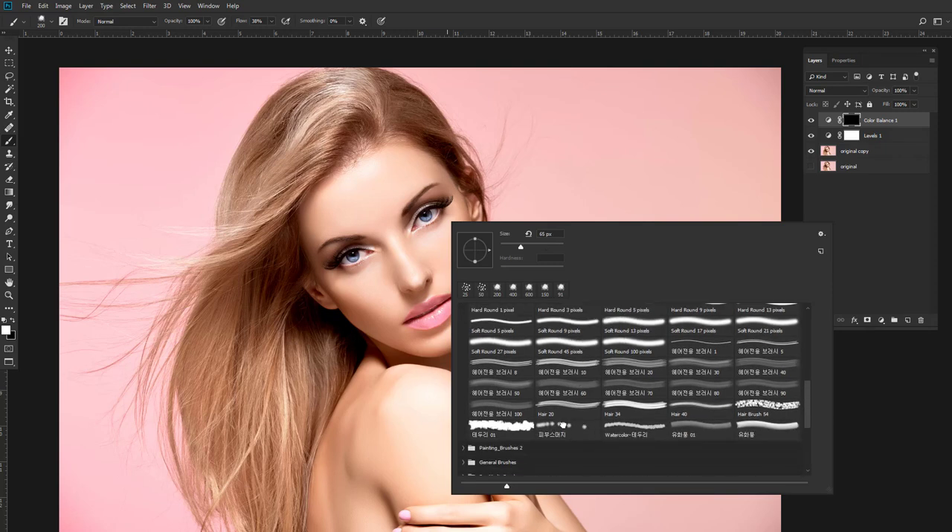
left_click(744, 55)
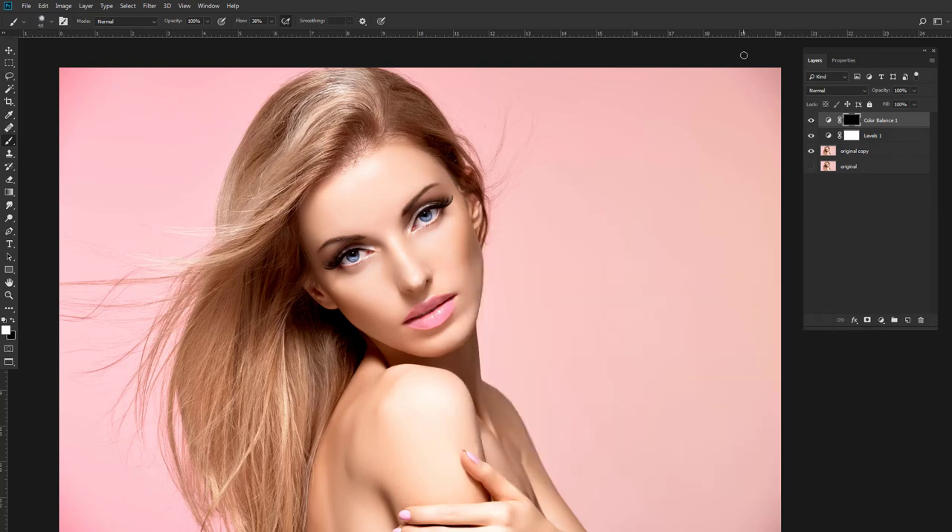
Paint the Color Balance mask white over the forehead and face using a 200 to 250 px brush at 37% opacity.
key("ctrl+plus")
key("bracketright")
key("bracketright")
left_click(207, 22)
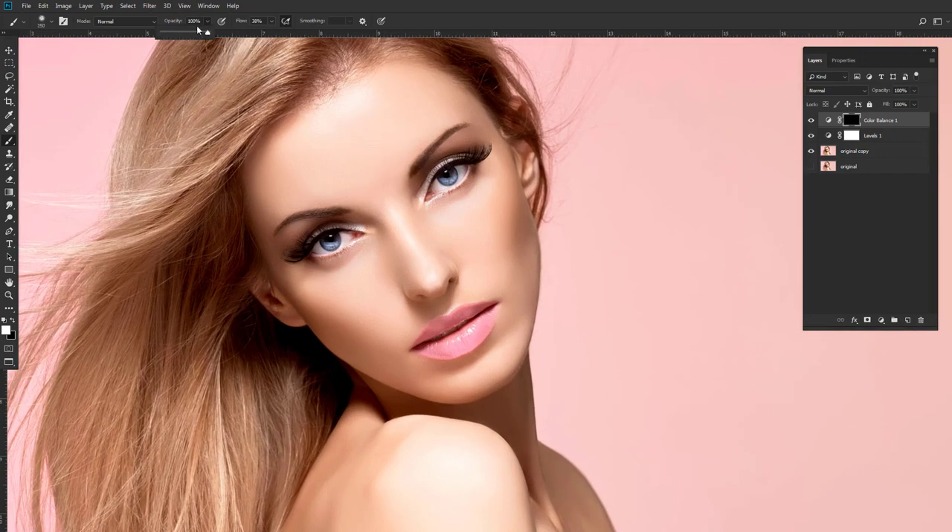
left_click_drag(206, 31, 178, 32)
mouse_move(271, 197)
left_mouse_down()
mouse_move(357, 100)
mouse_move(388, 92)
left_mouse_up()
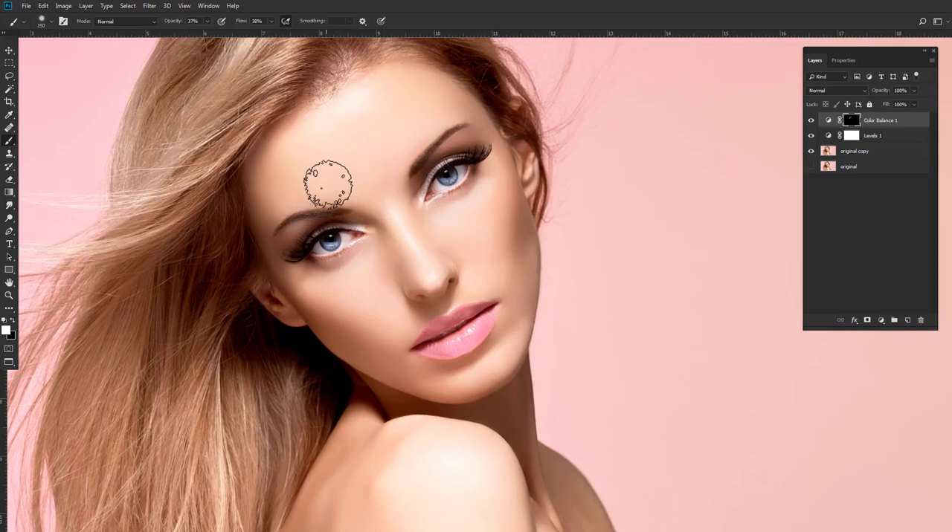
key("bracketleft")
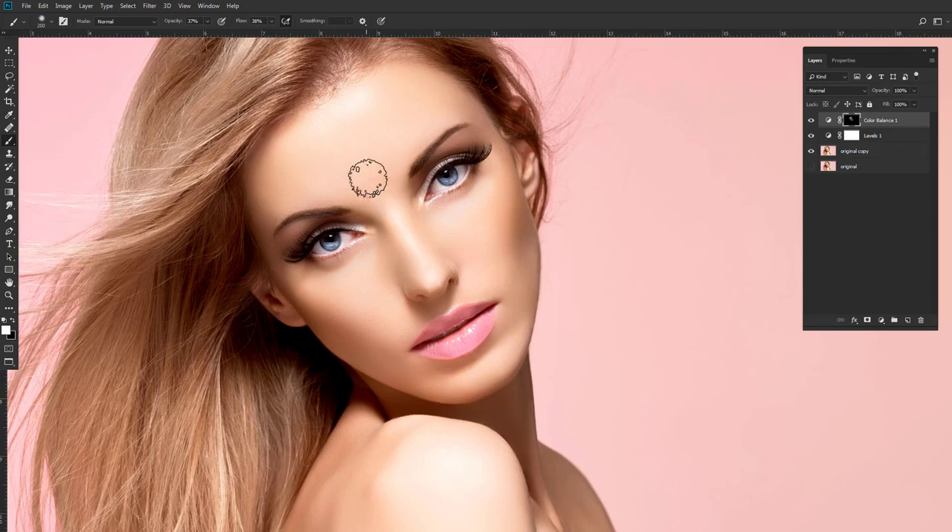
Paint the Color Balance mask white over the shoulder, arm and hand with the brush enlarged to 400 px.
scroll(496, 237, "down", 2)
scroll(496, 237, "down", 2)
key("bracketright")
key("bracketright")
key("bracketright")
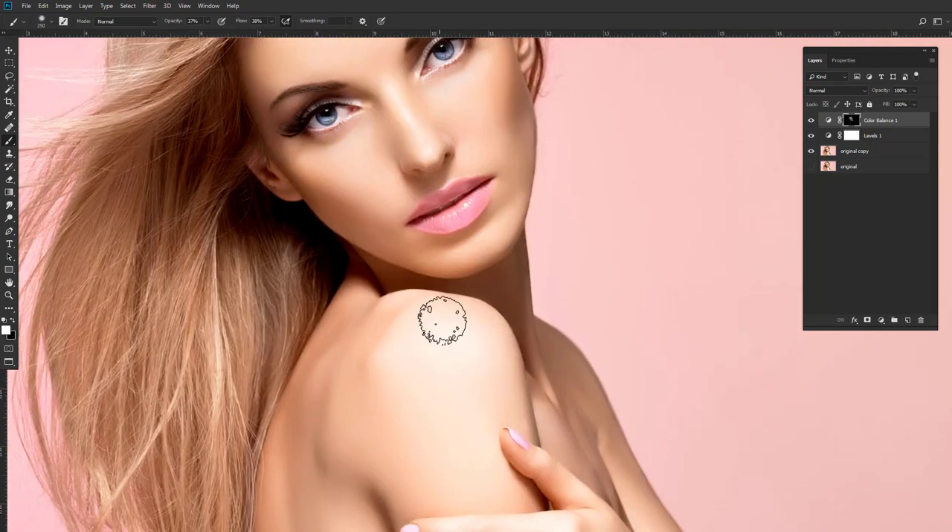
mouse_move(419, 312)
left_mouse_down()
mouse_move(298, 487)
mouse_move(511, 470)
mouse_move(568, 399)
left_mouse_up()
left_click_drag(598, 452, 540, 324)
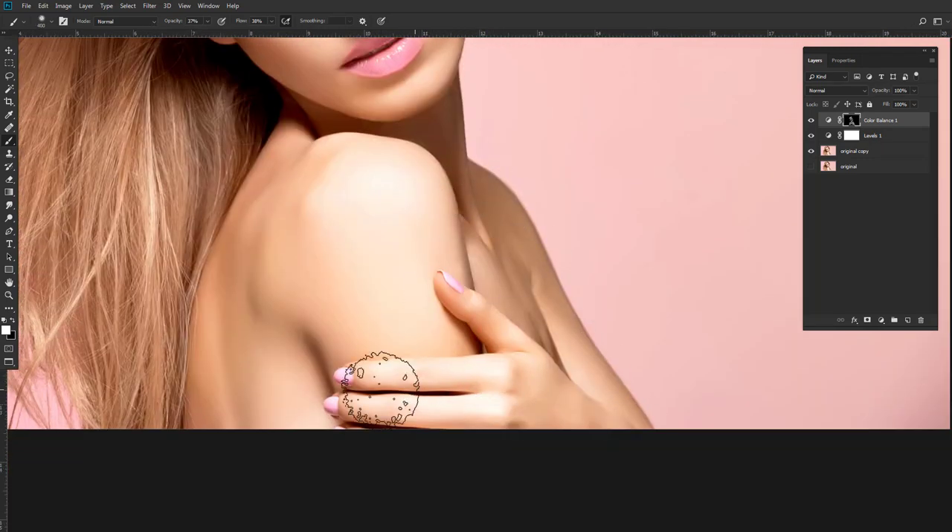
scroll(372, 357, "up", 6)
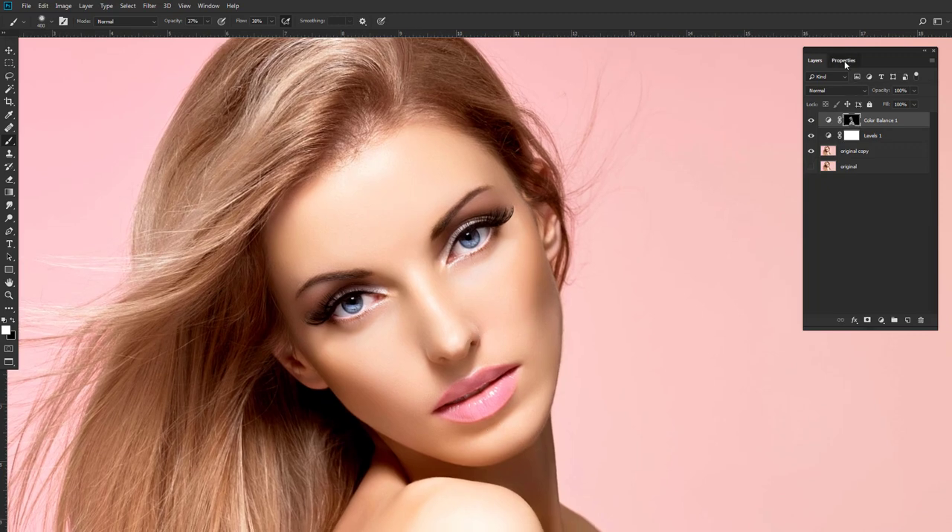
Feather the Color Balance 1 layer mask by 2.2 px.
left_click(844, 60)
left_click_drag(812, 159, 824, 162)
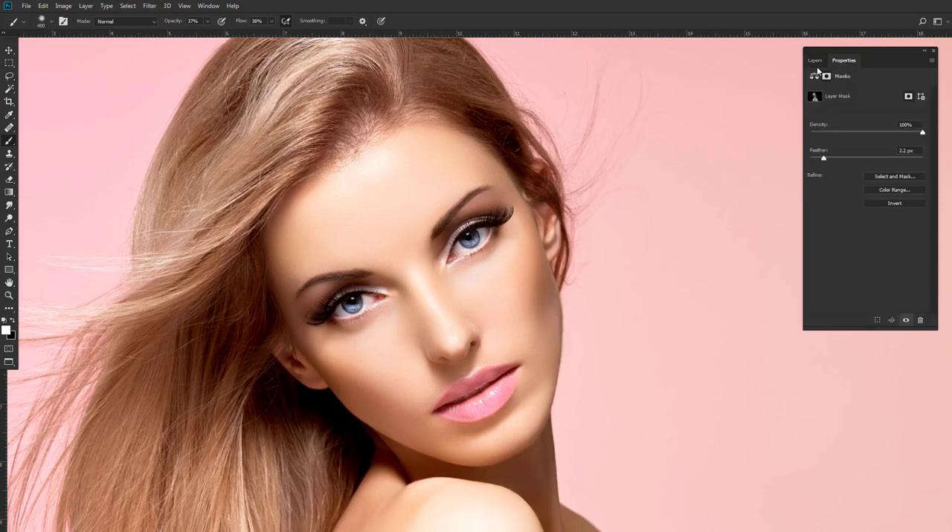
left_click(815, 60)
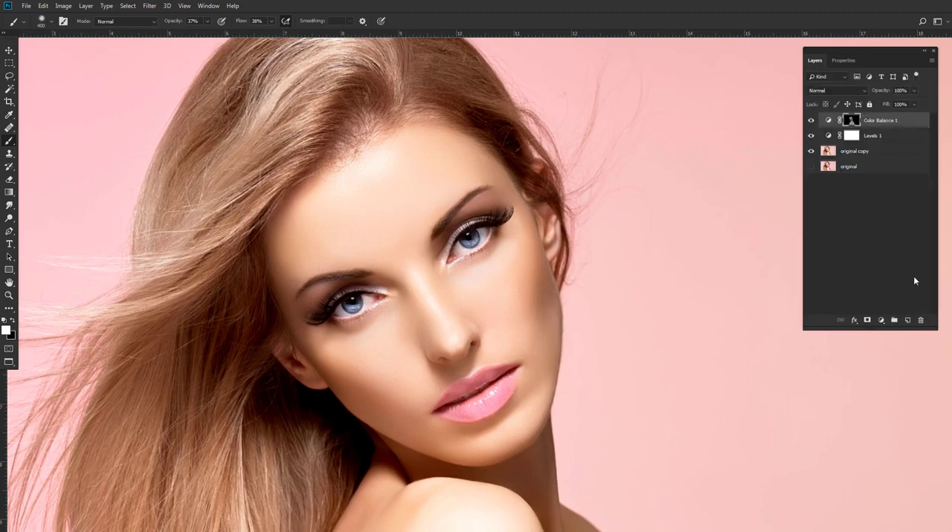
Add a second Color Balance adjustment with midtones Cyan-Red +99 and Magenta-Green -34.
left_click(881, 321)
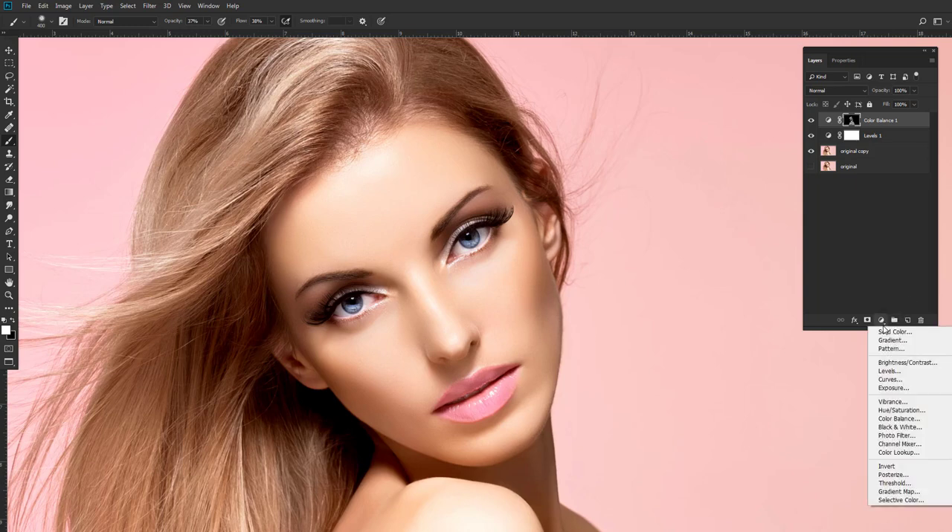
left_click(897, 420)
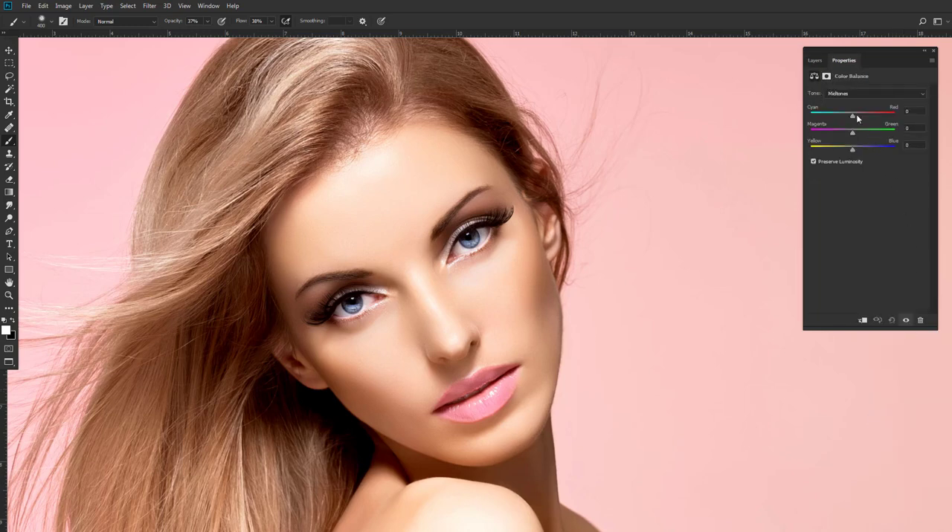
left_click_drag(852, 115, 837, 133)
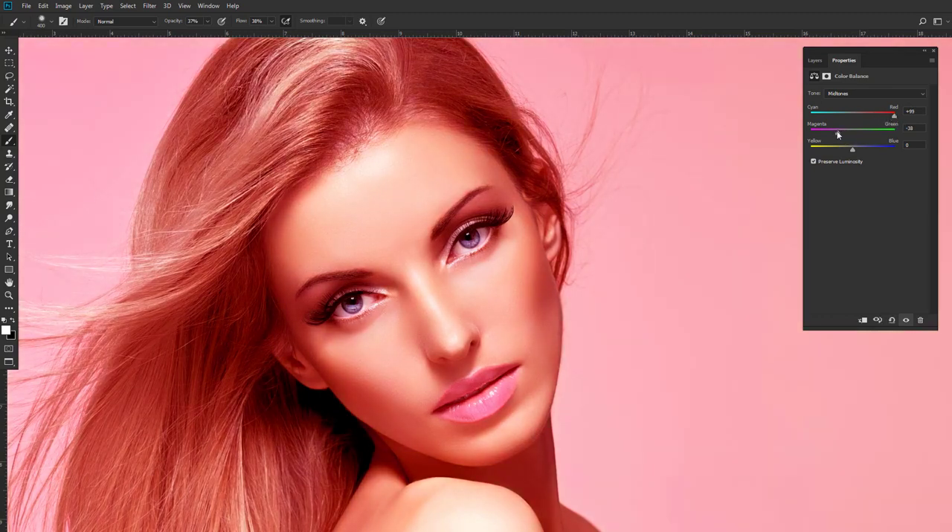
left_click(815, 60)
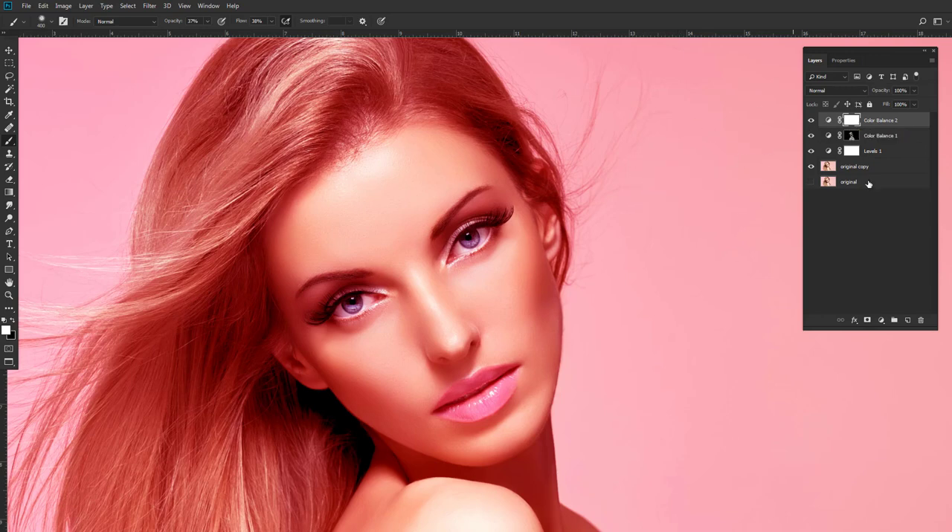
Invert the Color Balance 2 mask to black and activate the Brush tool for painting on the face.
key("v")
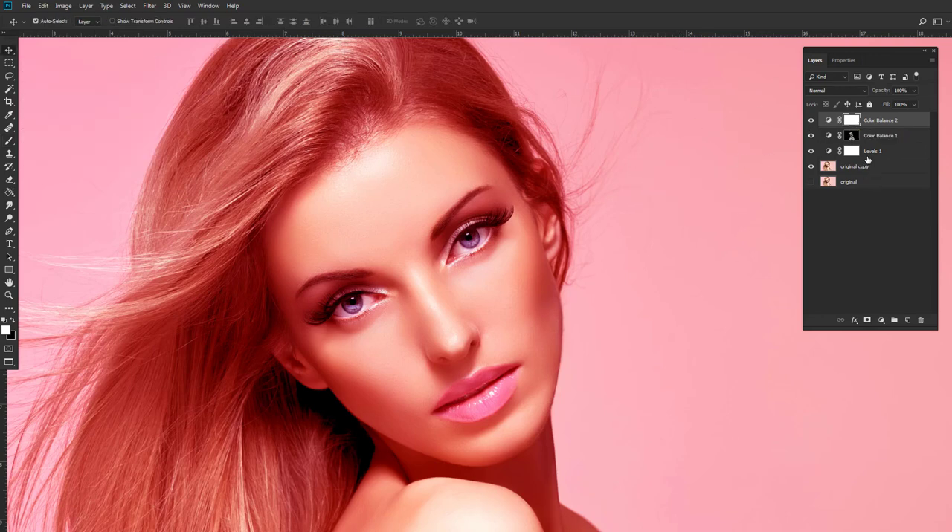
key("ctrl+i")
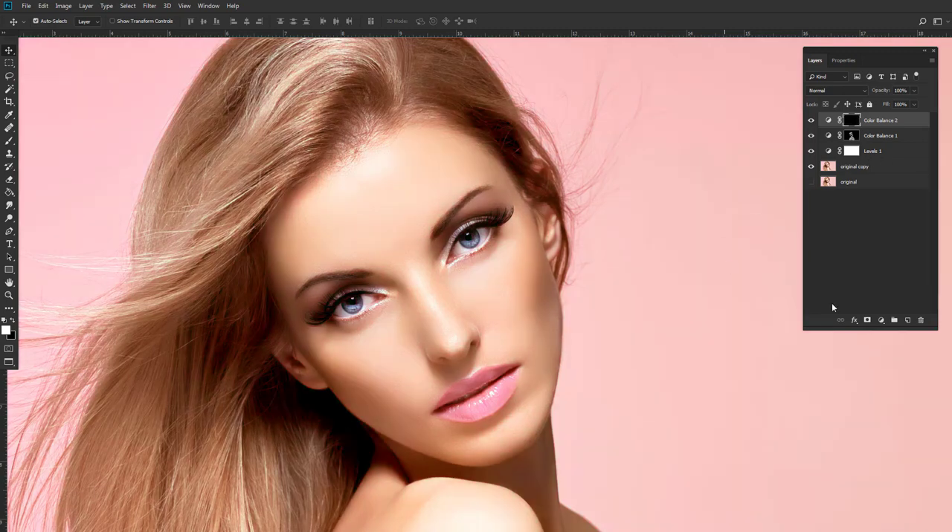
left_click(9, 142)
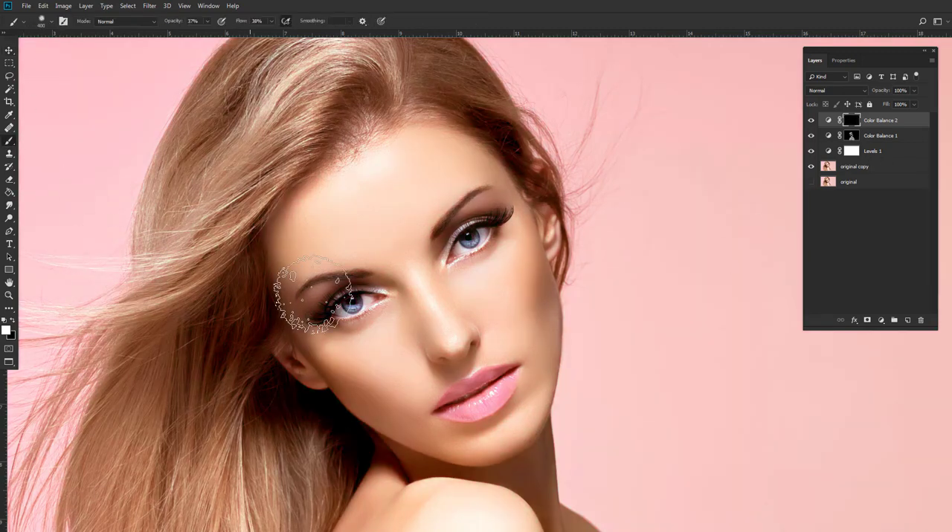
left_click_drag(433, 319, 445, 285)
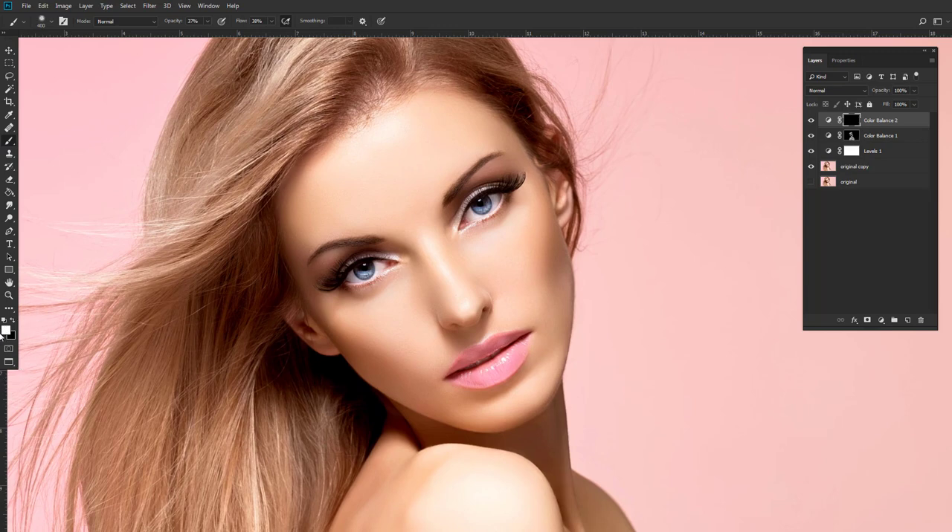
Paint white on the Color Balance 2 mask over both cheeks at 17% brush opacity, using brush sizes from 400 down to 200 px.
key("bracketleft")
key("bracketleft")
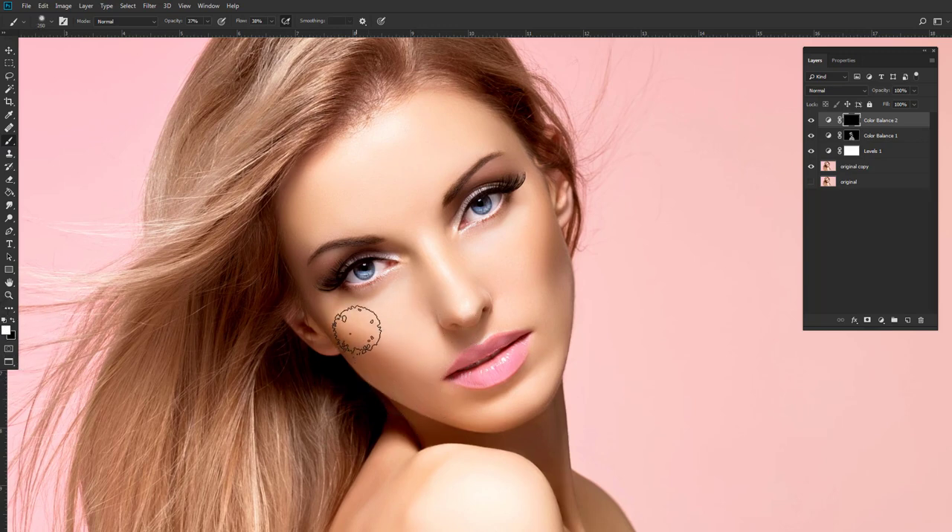
left_click(207, 21)
left_click_drag(207, 33, 198, 33)
key("bracketright")
key("bracketright")
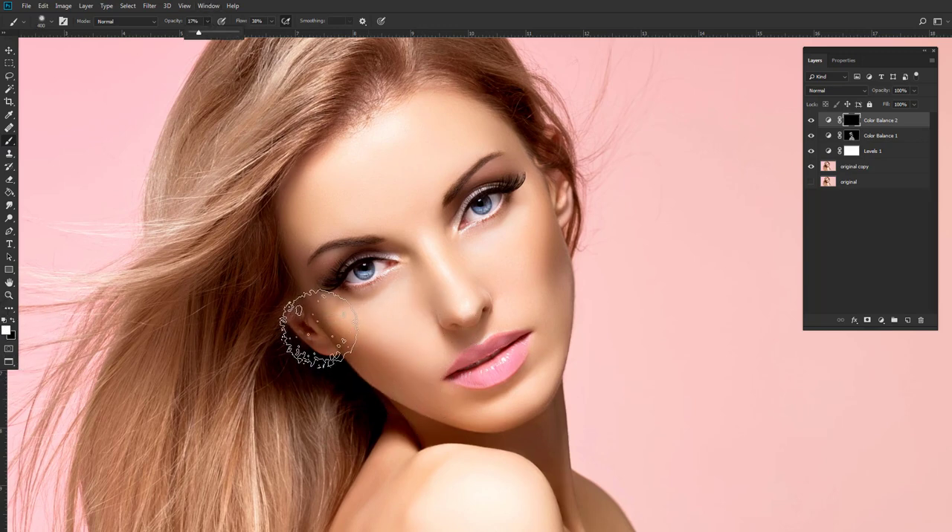
mouse_move(347, 350)
left_mouse_down()
mouse_move(415, 394)
mouse_move(361, 352)
mouse_move(405, 380)
mouse_move(358, 363)
left_mouse_up()
key("bracketleft")
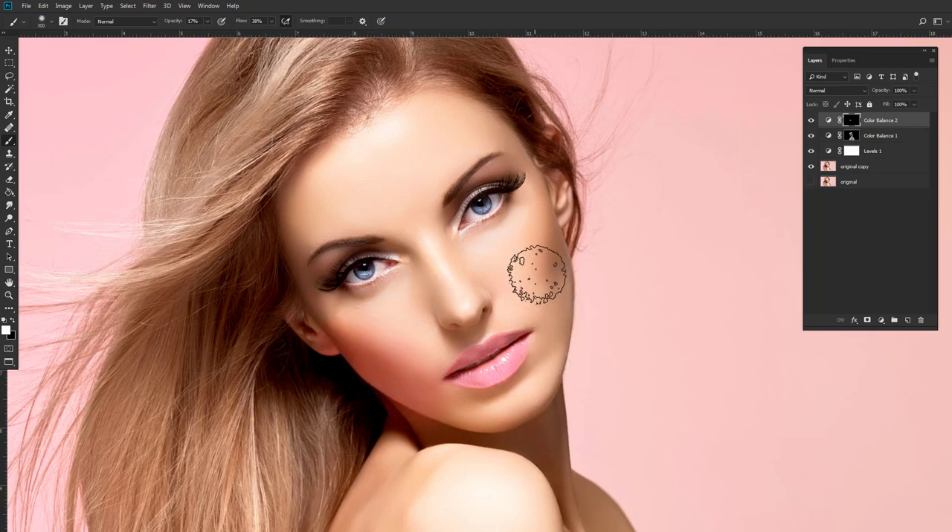
mouse_move(537, 275)
left_mouse_down()
mouse_move(572, 289)
mouse_move(555, 284)
mouse_move(558, 292)
mouse_move(529, 306)
mouse_move(554, 286)
left_mouse_up()
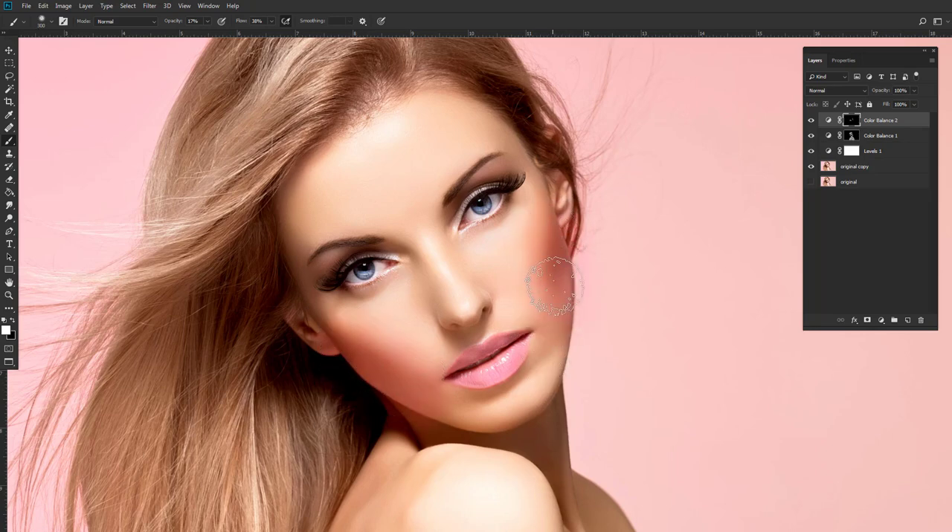
left_click_drag(362, 365, 350, 351)
key("bracketleft")
key("bracketleft")
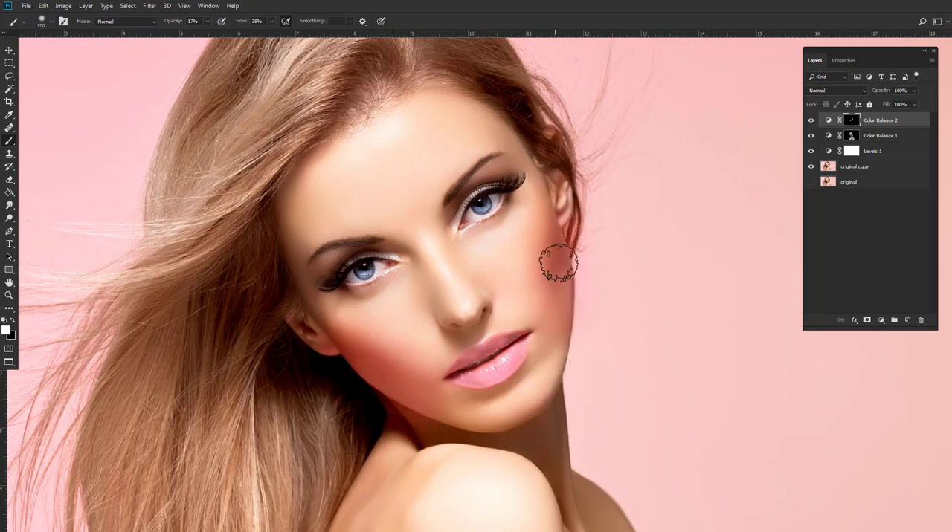
Feather the Color Balance 2 layer mask slightly to soften the blush edges.
left_click(844, 61)
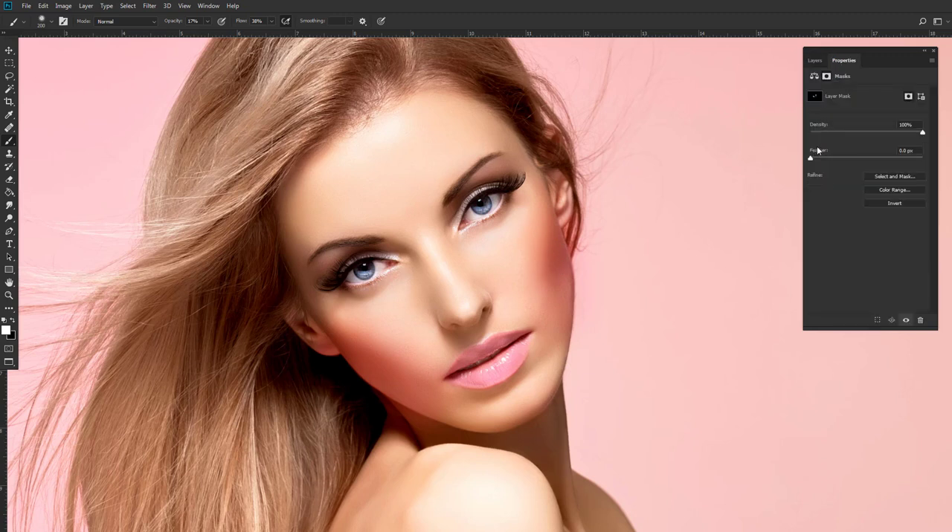
left_click_drag(810, 159, 820, 159)
left_click(815, 60)
Set the Color Balance 2 layer's blend mode to Color and its opacity to 75%.
left_click(830, 92)
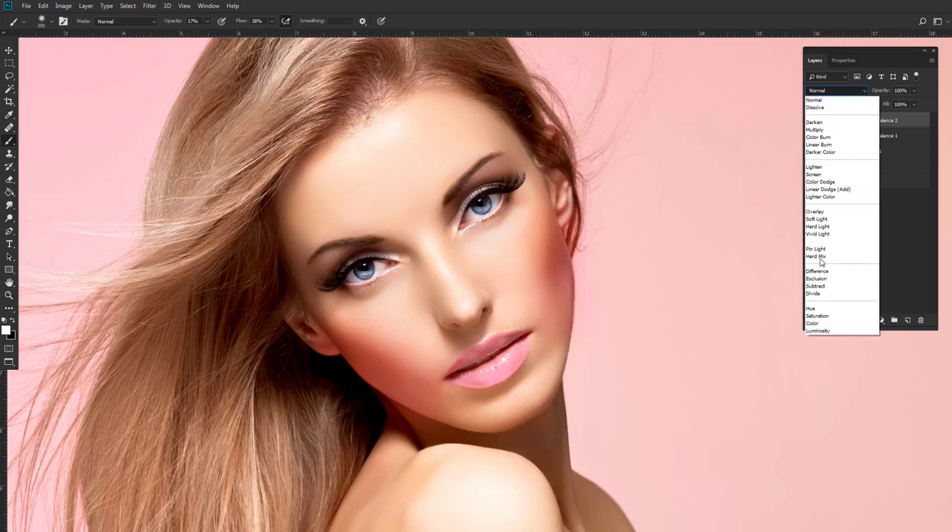
left_click(833, 316)
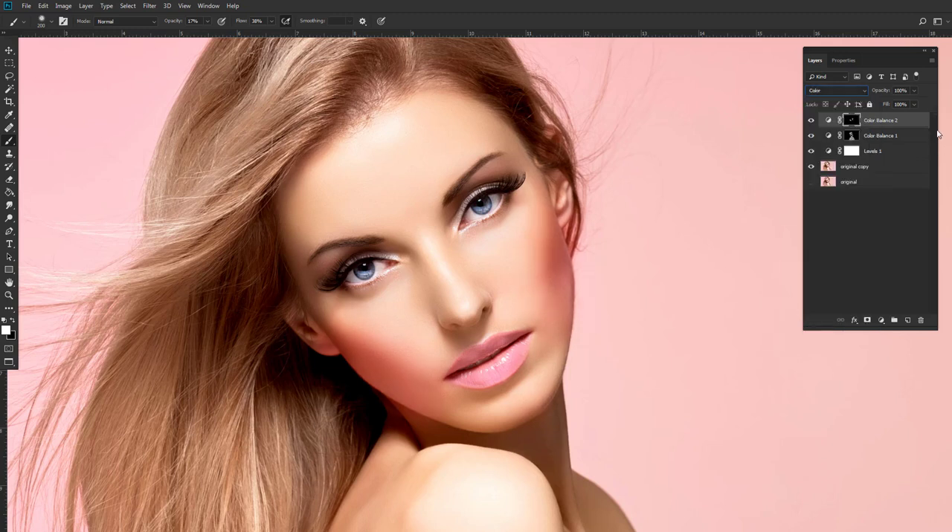
left_click(914, 91)
left_click_drag(914, 103, 904, 105)
Add a new layer above Color Balance 2 and set the foreground color to dark teal #032c2e for the Brush tool.
left_click(9, 154)
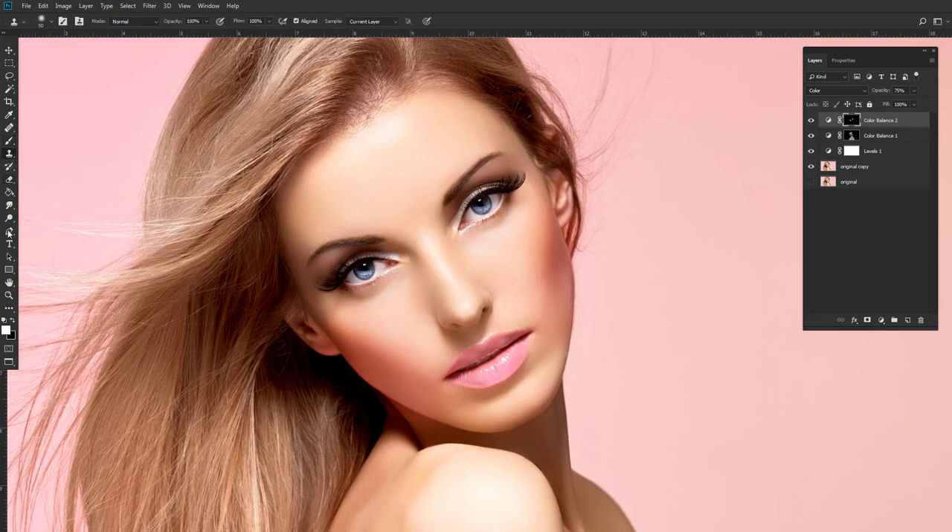
left_click(9, 141)
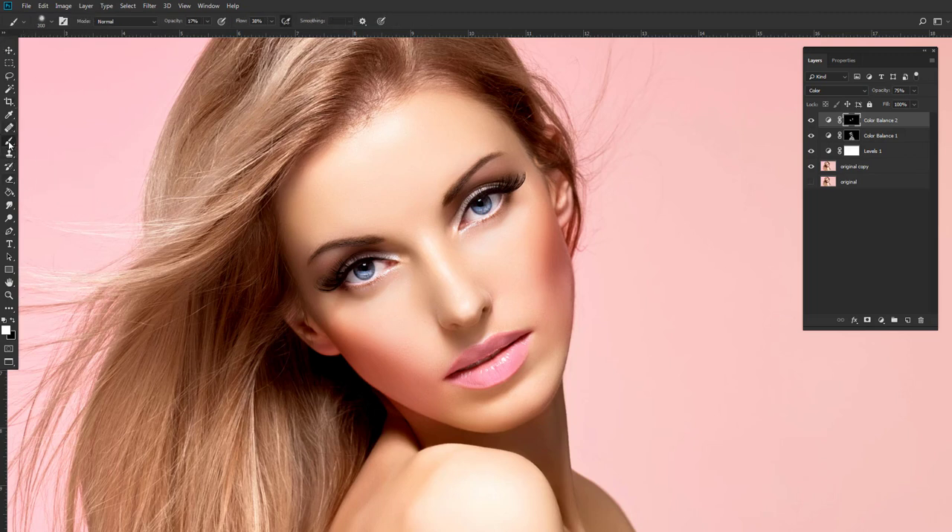
left_click(13, 321)
key("bracketright")
left_click(907, 320)
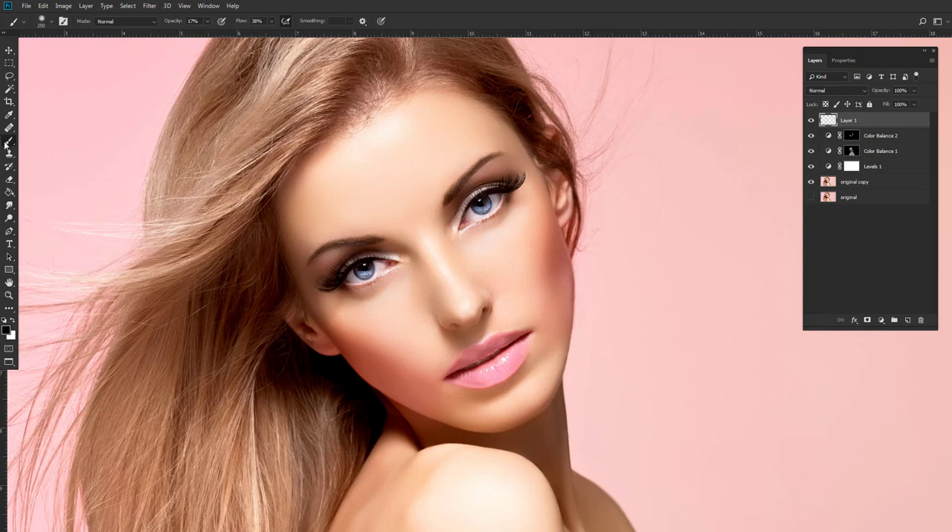
left_click(6, 331)
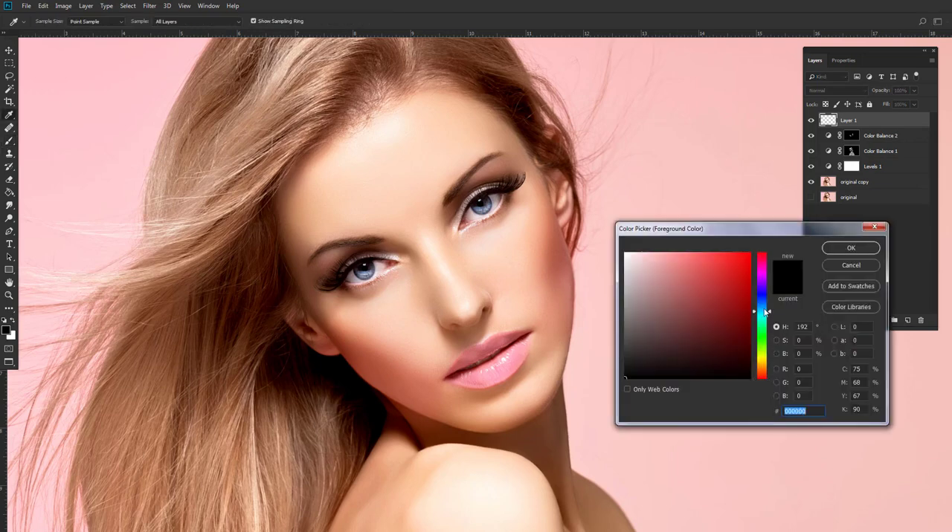
mouse_move(764, 321)
left_mouse_down()
mouse_move(762, 306)
mouse_move(762, 315)
left_mouse_up()
left_click(743, 356)
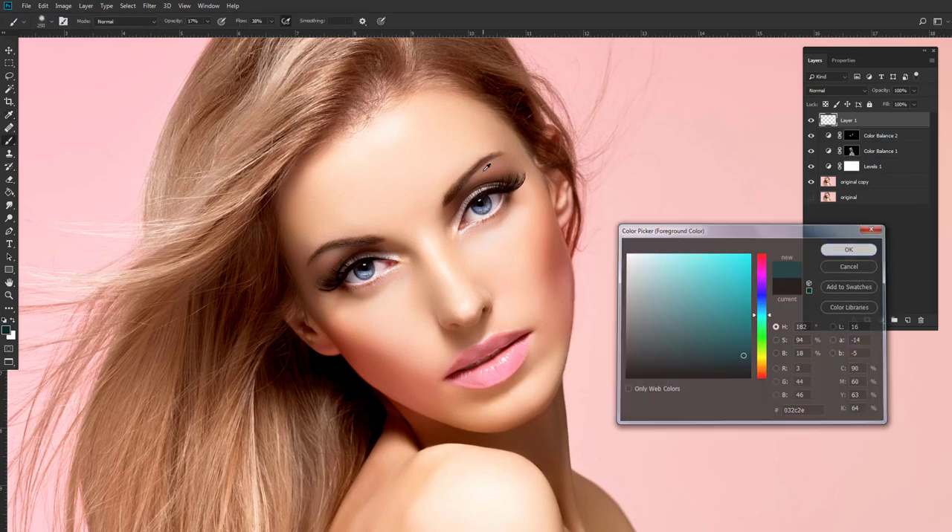
left_click(850, 248)
key("b")
Paint dark teal eyeshadow over both upper eyelids on Layer 1 with the brush reduced to 60 px.
scroll(513, 249, "up", 3)
scroll(513, 249, "up", 1)
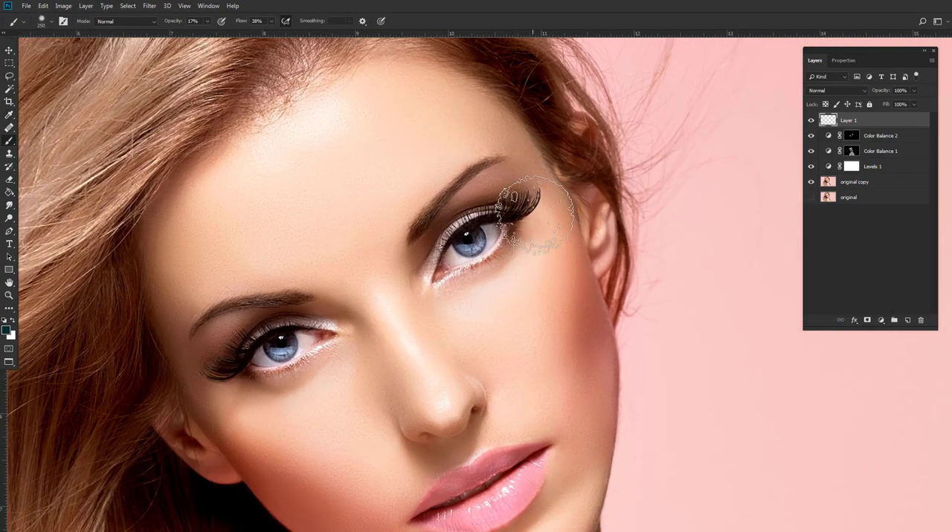
key("bracketleft")
key("bracketleft")
key("bracketleft")
key("bracketleft")
key("bracketleft")
key("bracketleft")
key("bracketleft")
key("bracketleft")
mouse_move(435, 244)
left_mouse_down()
mouse_move(425, 272)
mouse_move(440, 238)
mouse_move(531, 197)
mouse_move(503, 186)
mouse_move(511, 192)
mouse_move(460, 211)
mouse_move(422, 266)
mouse_move(457, 215)
mouse_move(518, 191)
left_mouse_up()
mouse_move(282, 319)
left_mouse_down()
mouse_move(218, 362)
mouse_move(210, 351)
mouse_move(223, 372)
mouse_move(239, 334)
mouse_move(220, 351)
mouse_move(221, 338)
mouse_move(260, 326)
left_mouse_up()
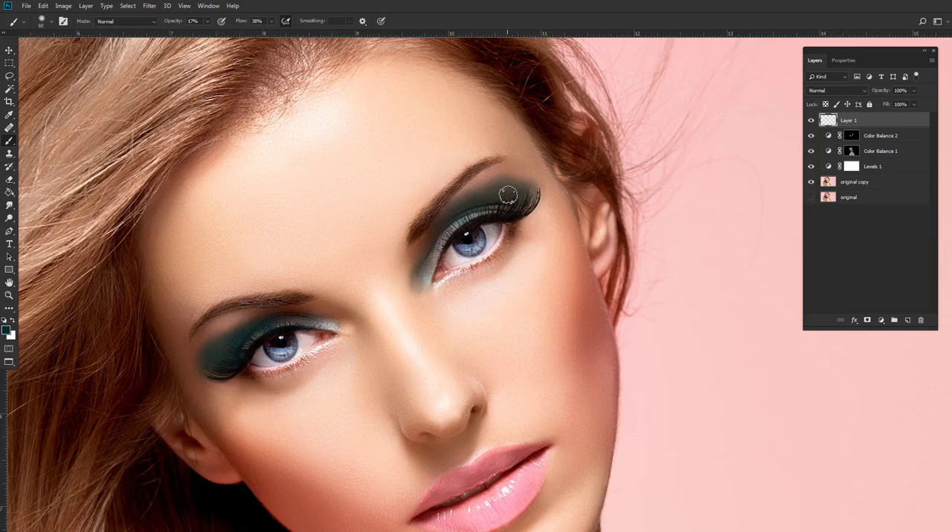
Set Layer 1's blend mode to Soft Light and soften the eyeshadow with a slight Gaussian Blur.
left_click(827, 91)
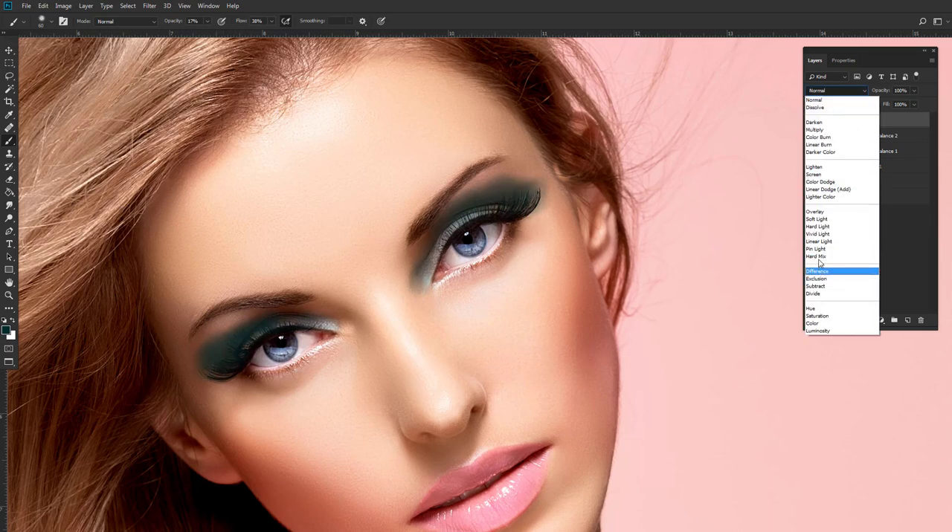
left_click(822, 218)
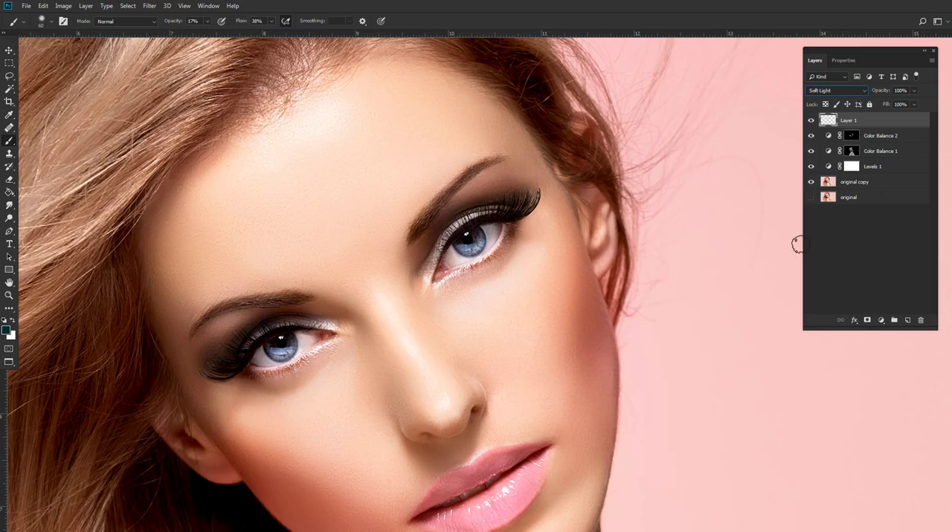
left_click(150, 6)
mouse_move(224, 118)
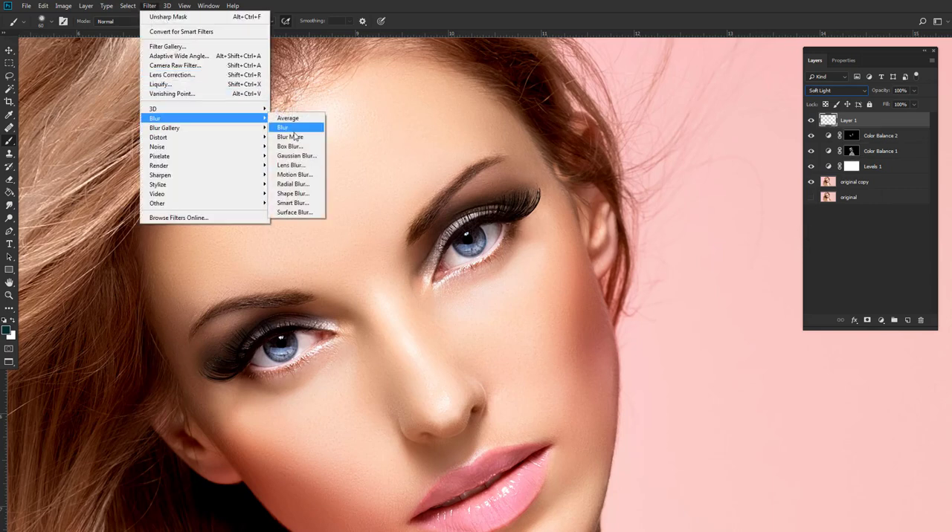
left_click(310, 155)
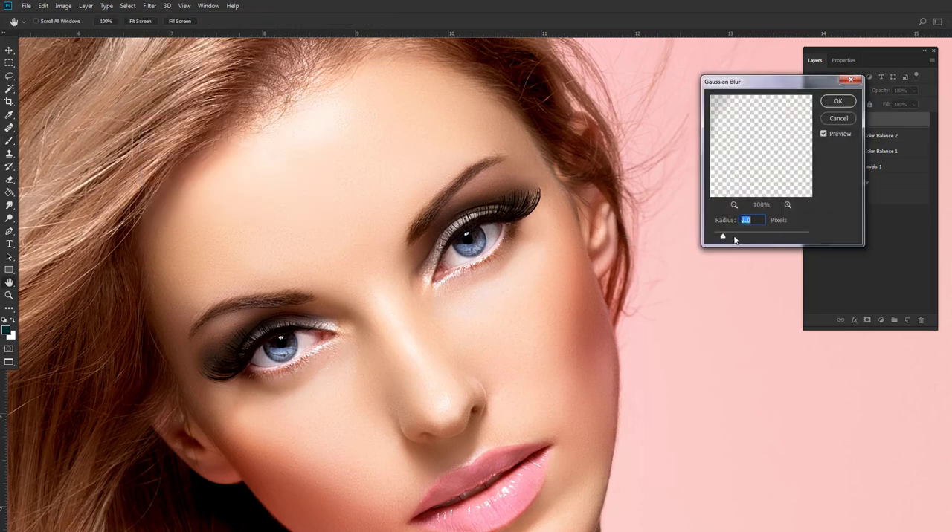
left_click_drag(724, 237, 728, 237)
left_click(825, 102)
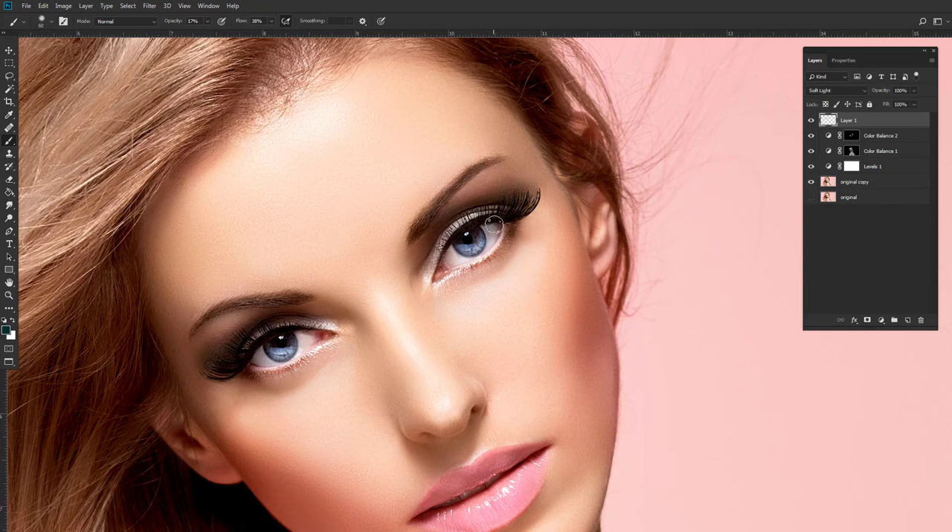
Add a new layer above Layer 1 and set the foreground color to pink #ec0381.
left_click(908, 320)
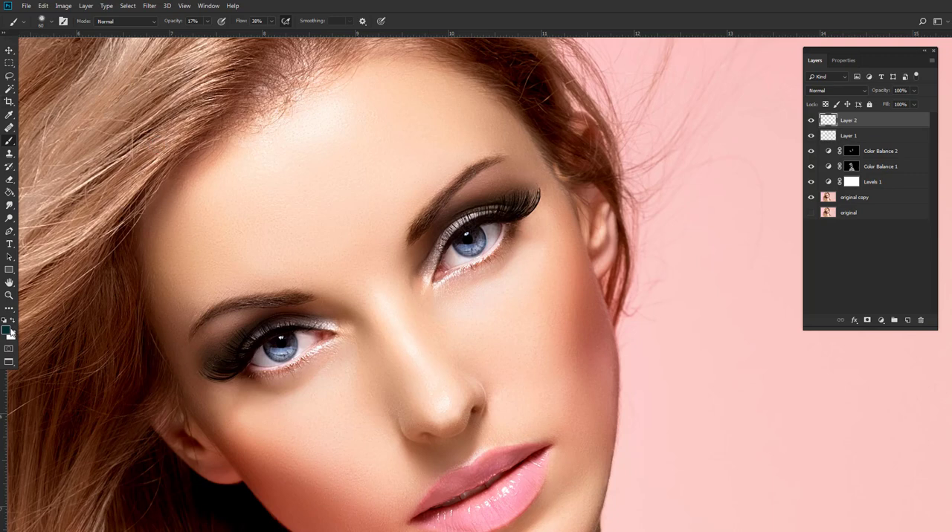
left_click(9, 331)
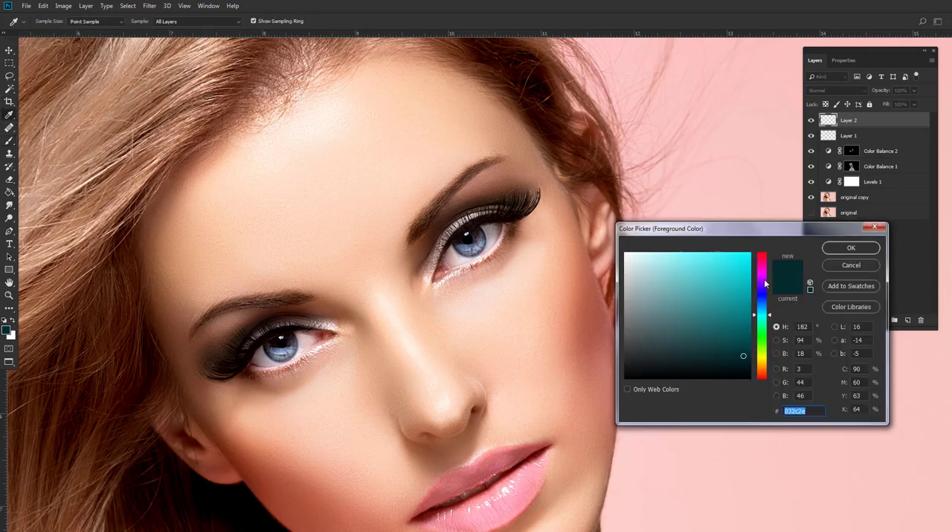
left_click_drag(765, 283, 765, 265)
left_click(749, 263)
left_click(850, 248)
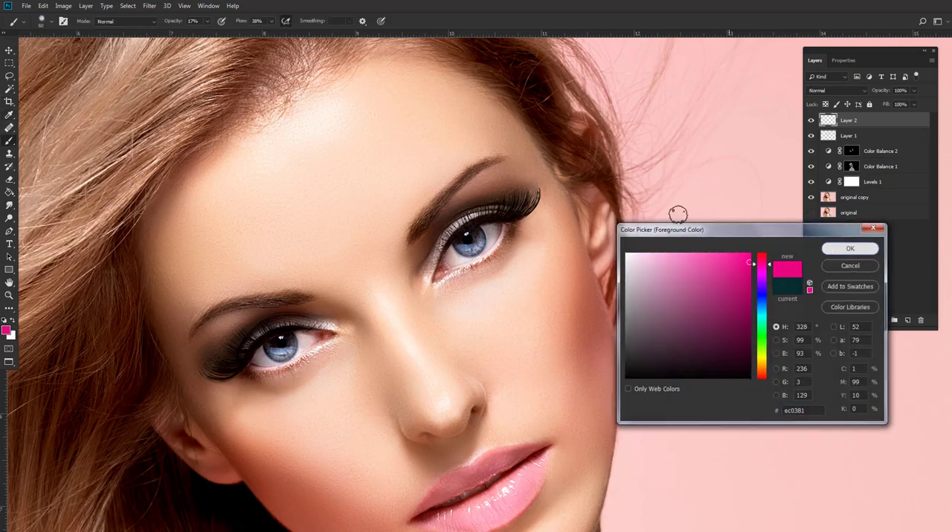
Paint pink along both upper eyelids just above the lash line on Layer 2 with a 35 px brush.
scroll(495, 237, "up", 2)
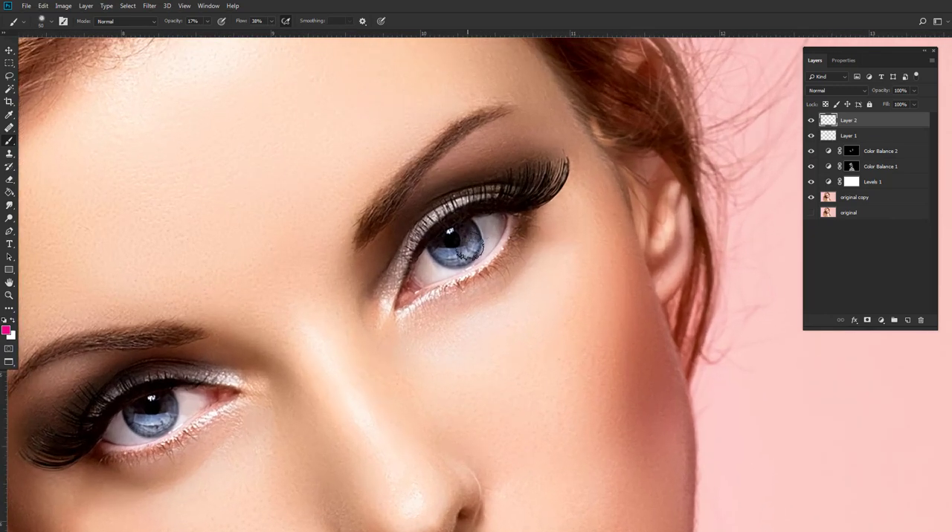
mouse_move(408, 253)
left_mouse_down()
mouse_move(391, 292)
mouse_move(410, 245)
mouse_move(443, 216)
mouse_move(521, 204)
left_mouse_up()
mouse_move(226, 383)
left_mouse_down()
mouse_move(170, 374)
mouse_move(90, 423)
left_mouse_up()
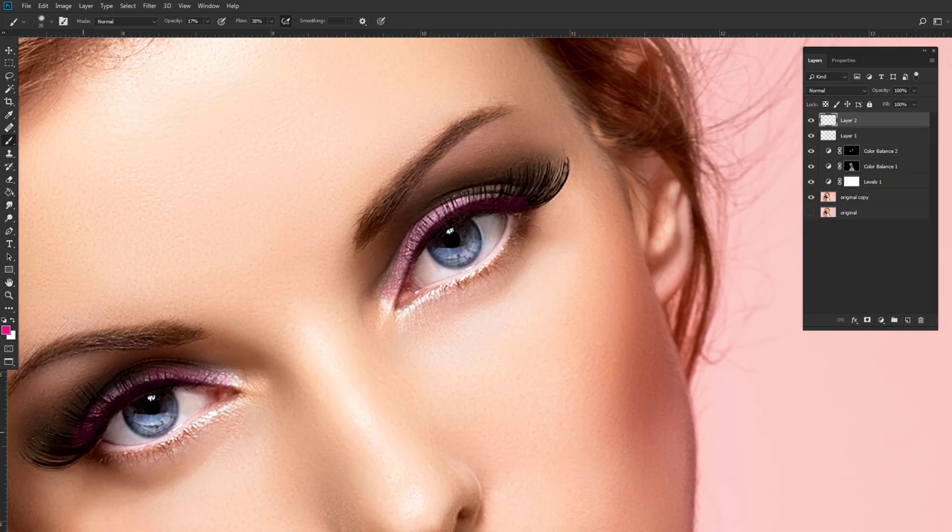
Set Layer 2's blend mode to Soft Light and apply a Gaussian Blur with a 2.7 pixel radius.
left_click(865, 92)
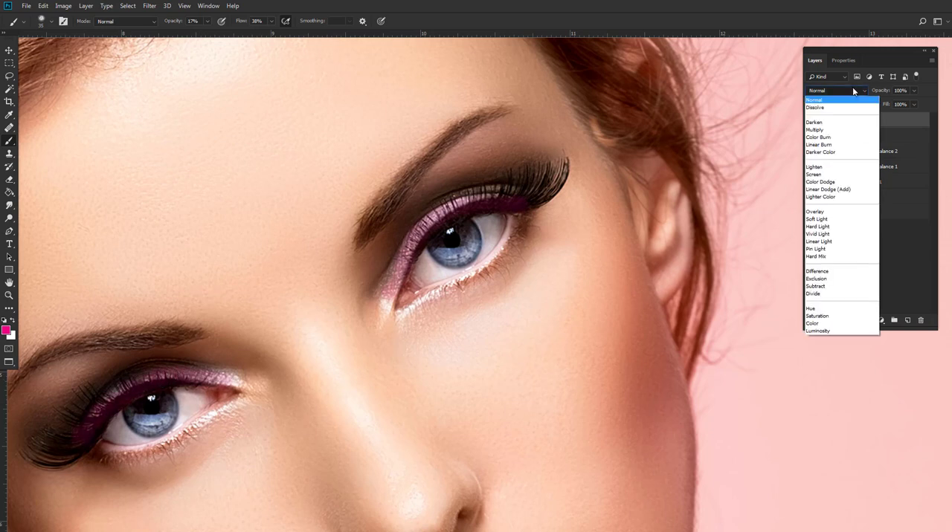
left_click(818, 220)
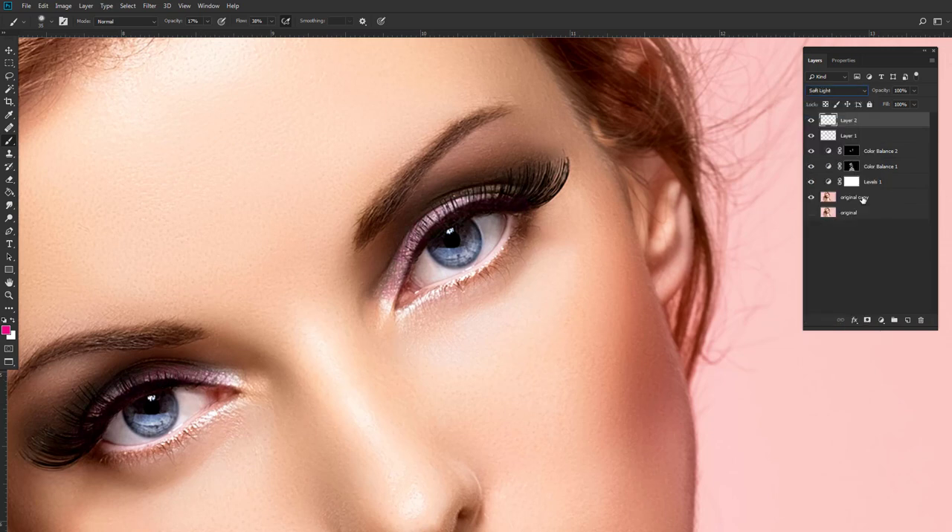
left_click(149, 6)
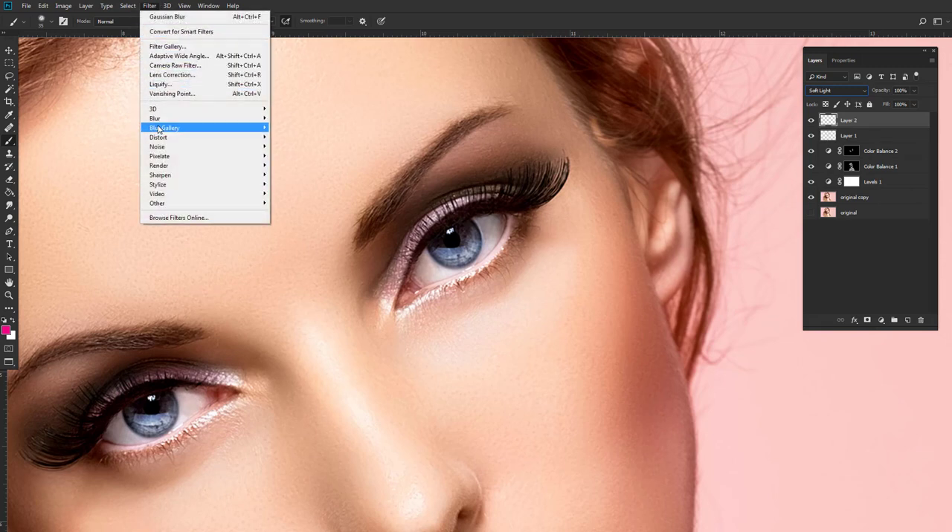
mouse_move(157, 122)
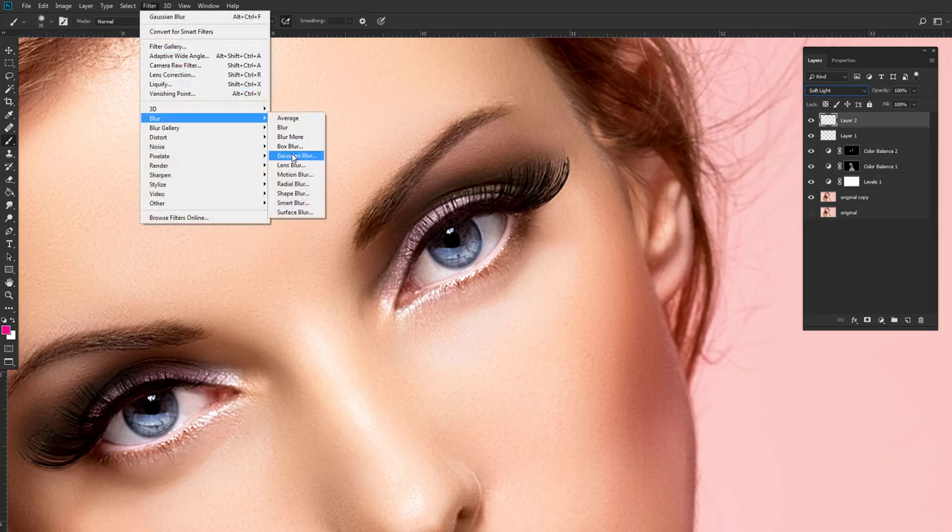
left_click(296, 156)
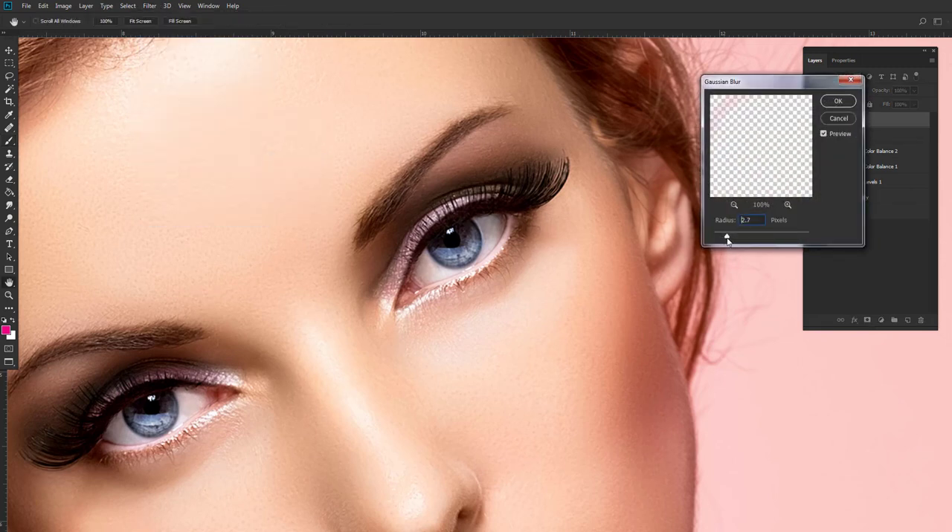
left_click(837, 103)
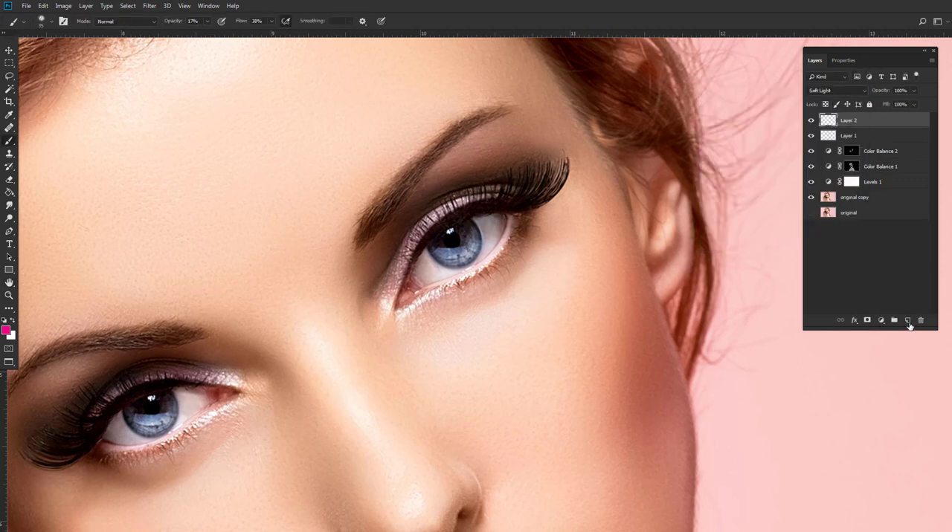
Add a new layer above Layer 2 and set the foreground color to a very dark blue.
left_click(907, 321)
left_click(3, 332)
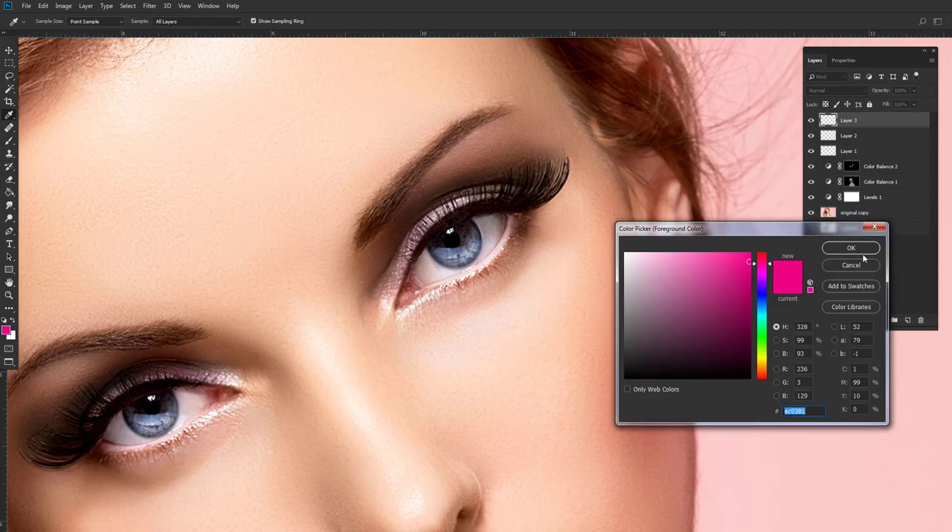
left_click(758, 307)
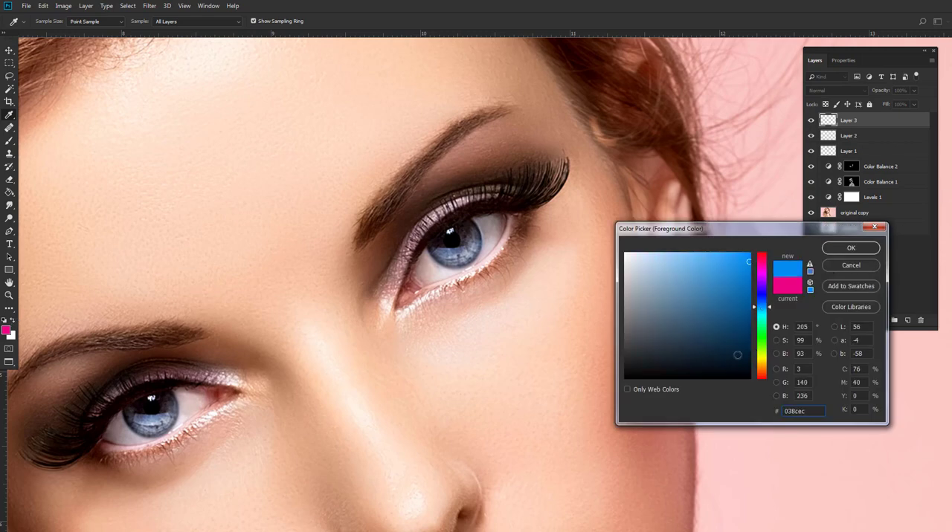
left_click_drag(737, 355, 739, 366)
left_click(847, 250)
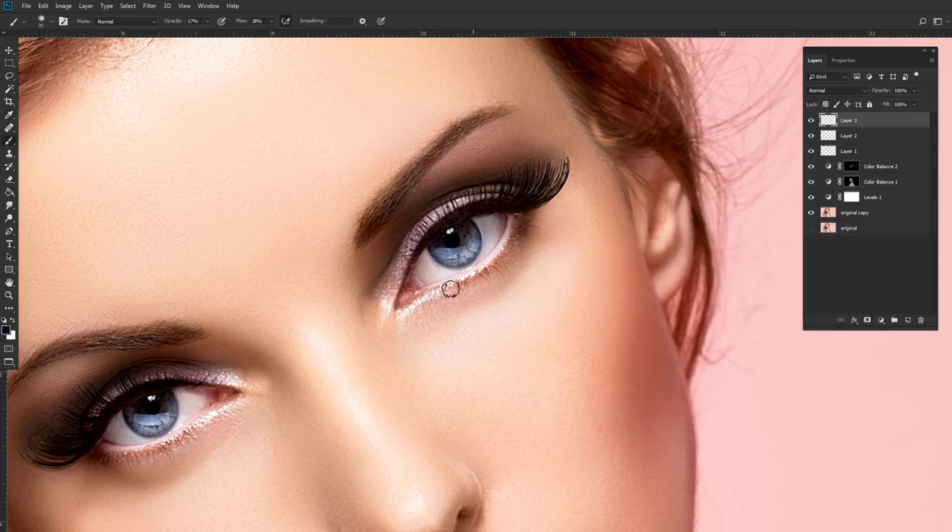
Paint dark blue shadow beneath the lower lash lines of both eyes on Layer 3 with a 45 px brush.
mouse_move(485, 283)
left_mouse_down()
mouse_move(423, 308)
mouse_move(523, 225)
mouse_move(509, 273)
mouse_move(539, 212)
mouse_move(468, 299)
mouse_move(412, 324)
mouse_move(503, 289)
mouse_move(531, 234)
mouse_move(516, 256)
mouse_move(523, 222)
mouse_move(437, 301)
left_mouse_up()
key("]")
key("]")
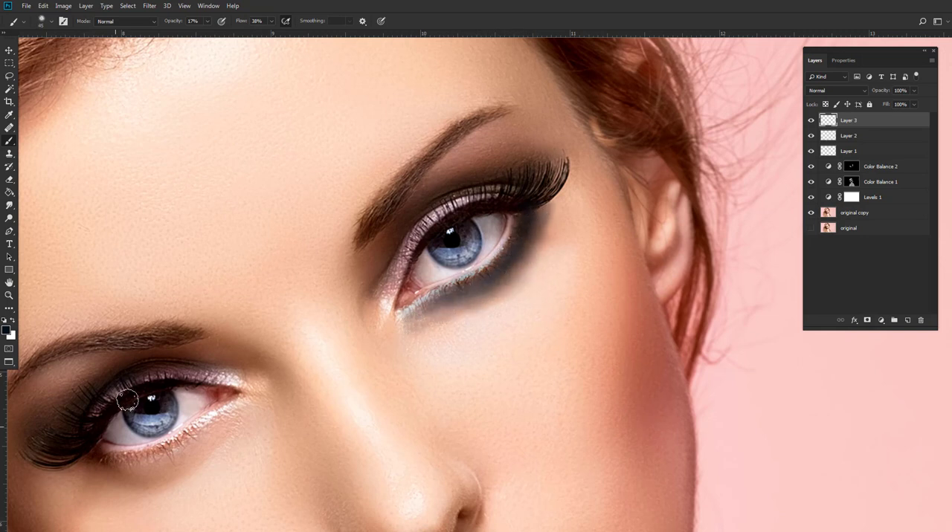
left_click_drag(126, 400, 151, 248)
mouse_move(119, 319)
left_mouse_down()
mouse_move(210, 287)
mouse_move(147, 311)
mouse_move(104, 303)
mouse_move(160, 315)
mouse_move(261, 254)
mouse_move(187, 306)
mouse_move(109, 307)
mouse_move(220, 285)
mouse_move(177, 307)
mouse_move(270, 257)
mouse_move(163, 314)
mouse_move(98, 301)
mouse_move(175, 306)
mouse_move(109, 315)
left_mouse_up()
Set Layer 3's blend mode to Multiply and apply a Gaussian Blur with a 4.8 pixel radius.
left_click(823, 91)
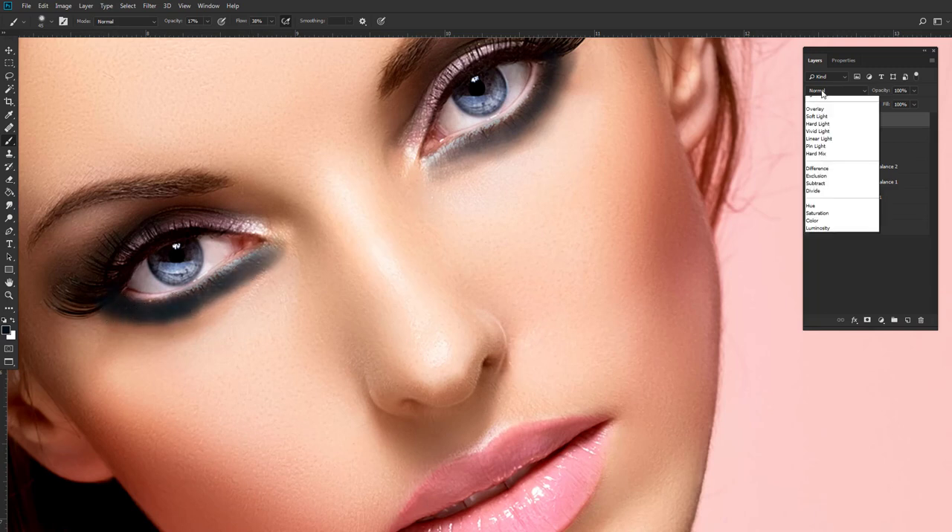
left_click(821, 131)
left_click_drag(441, 198, 439, 221)
left_click(150, 6)
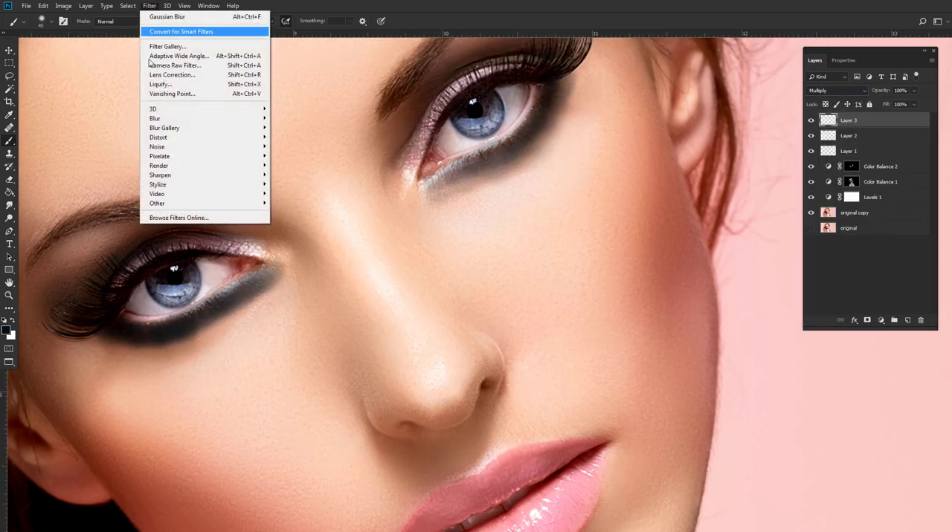
mouse_move(215, 122)
left_click(296, 156)
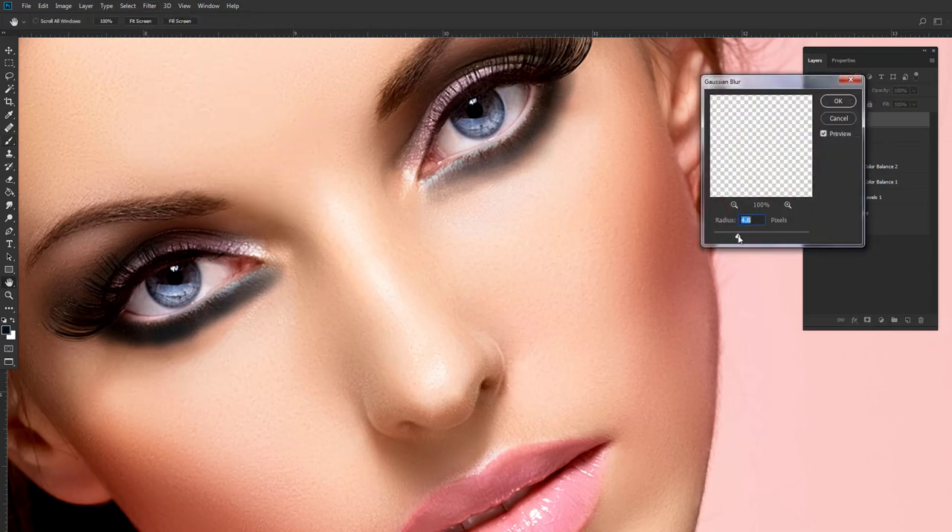
left_click(837, 101)
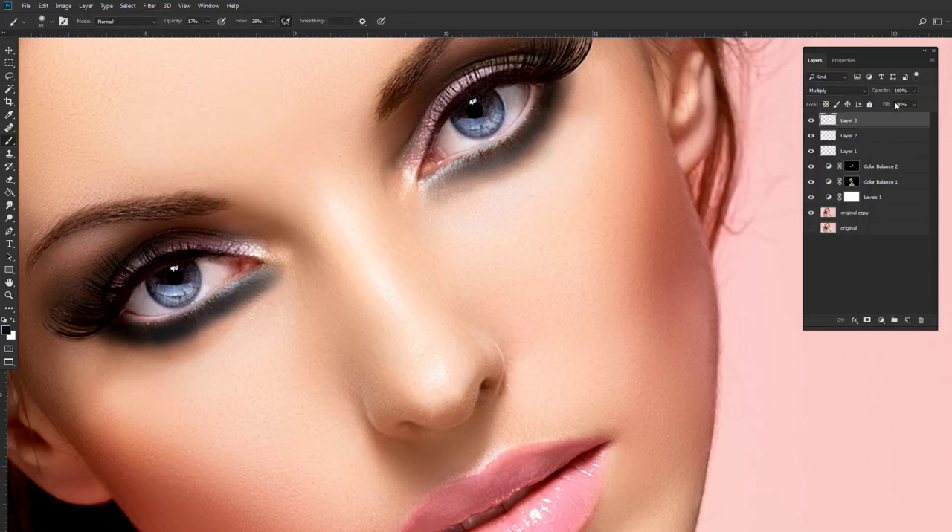
Lower Layer 3's opacity to 50%, compare the portrait with and without it, and add a layer mask to it.
left_click(913, 91)
left_click(892, 104)
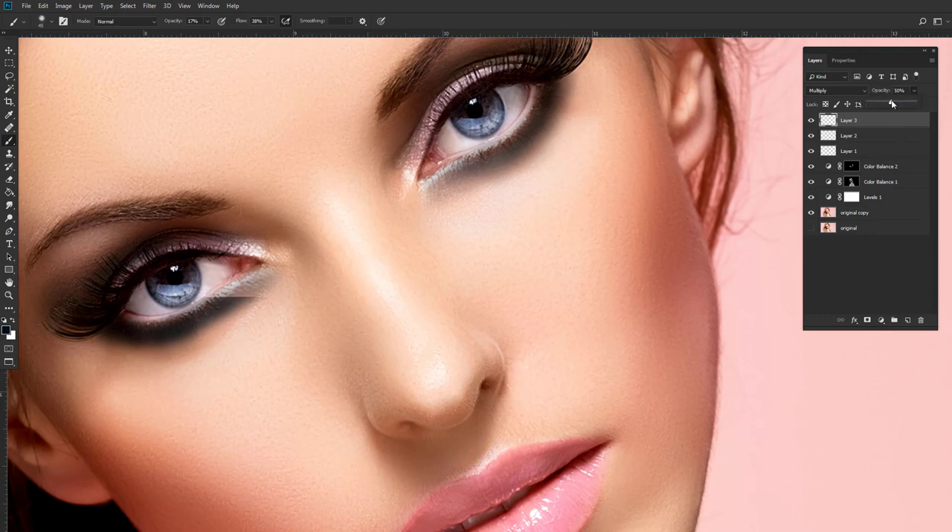
scroll(593, 179, "down", 3)
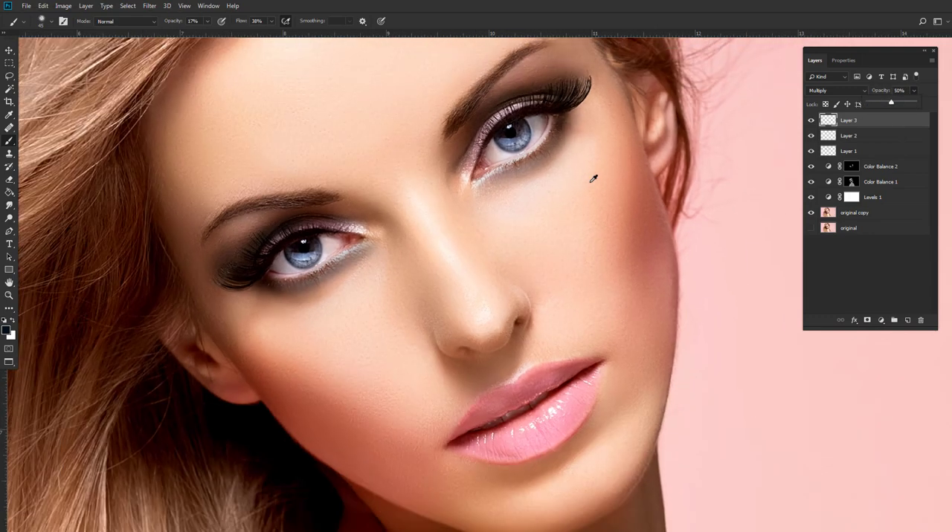
left_click(810, 121)
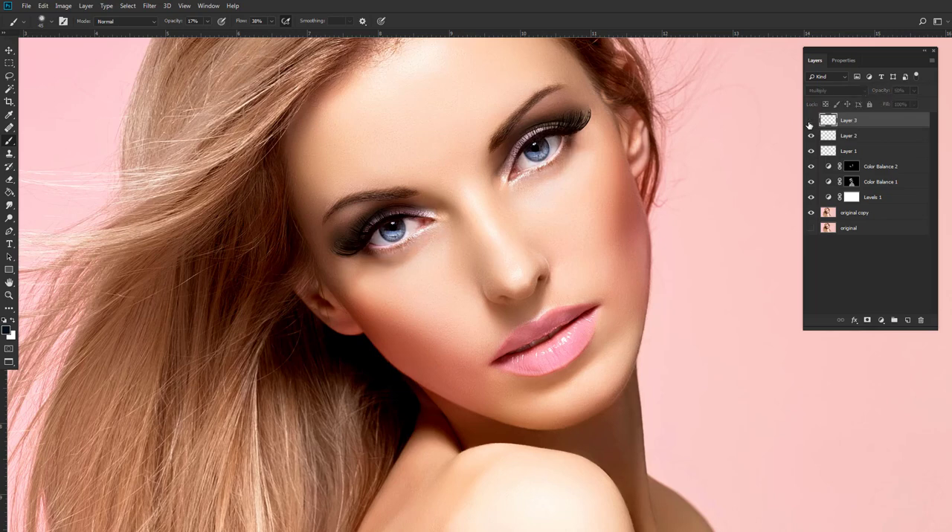
left_click(810, 122)
scroll(419, 224, "up", 3)
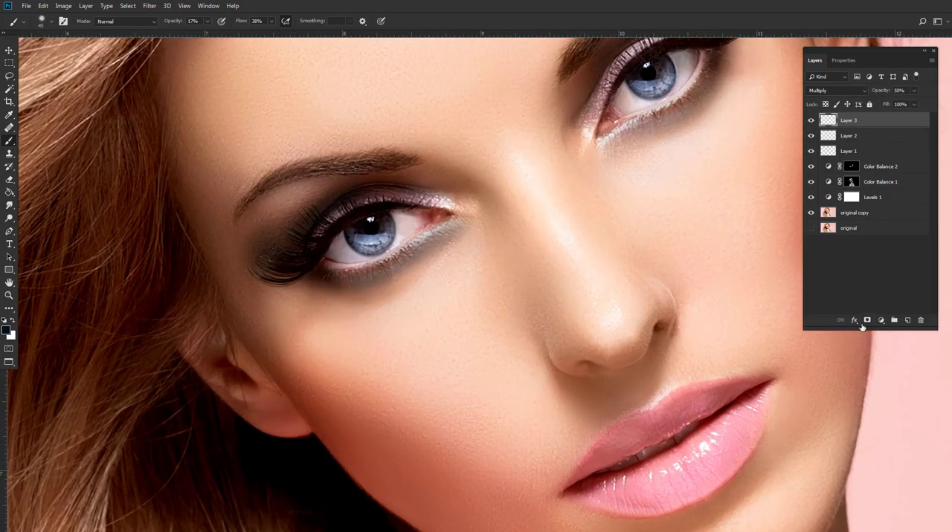
left_click(866, 320)
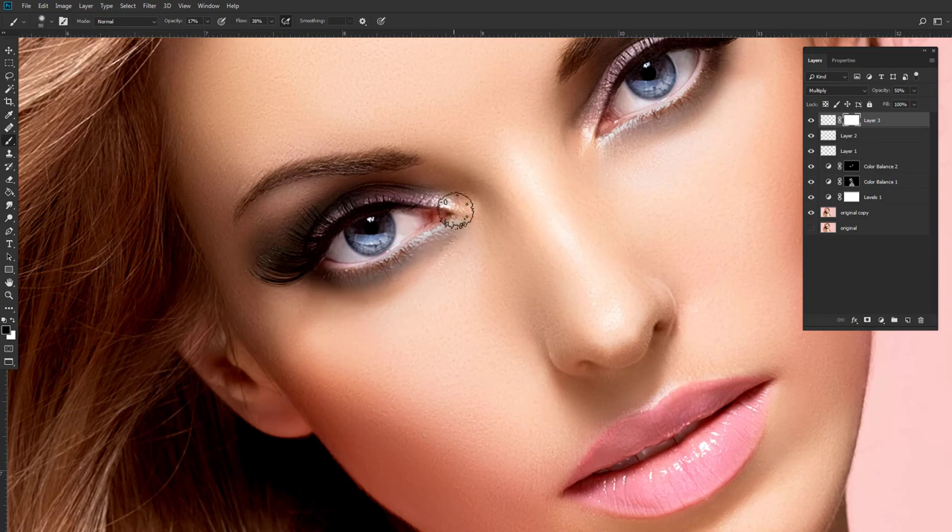
left_click_drag(601, 161, 547, 183)
Add a new layer above Layer 3 and set the foreground color to light green #c3fa92.
left_click(908, 321)
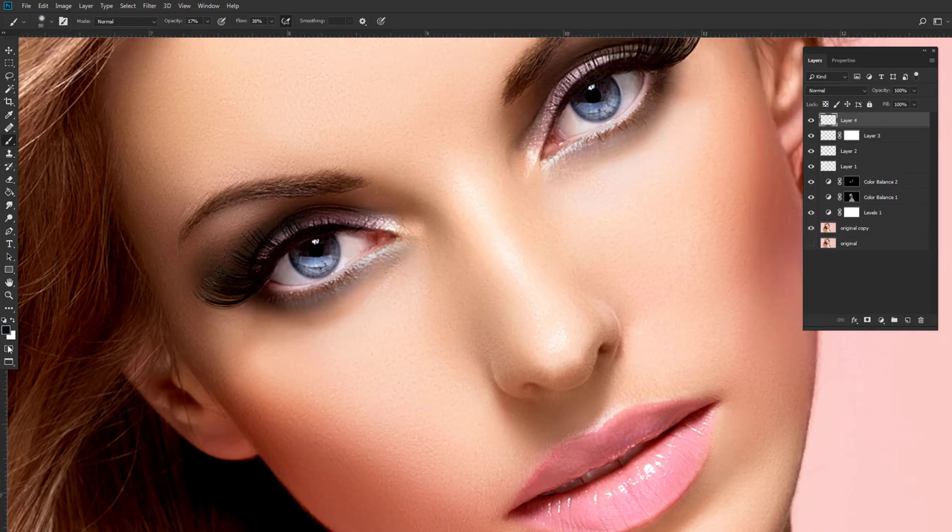
left_click(6, 331)
left_click_drag(765, 335, 765, 347)
left_click_drag(699, 277, 677, 255)
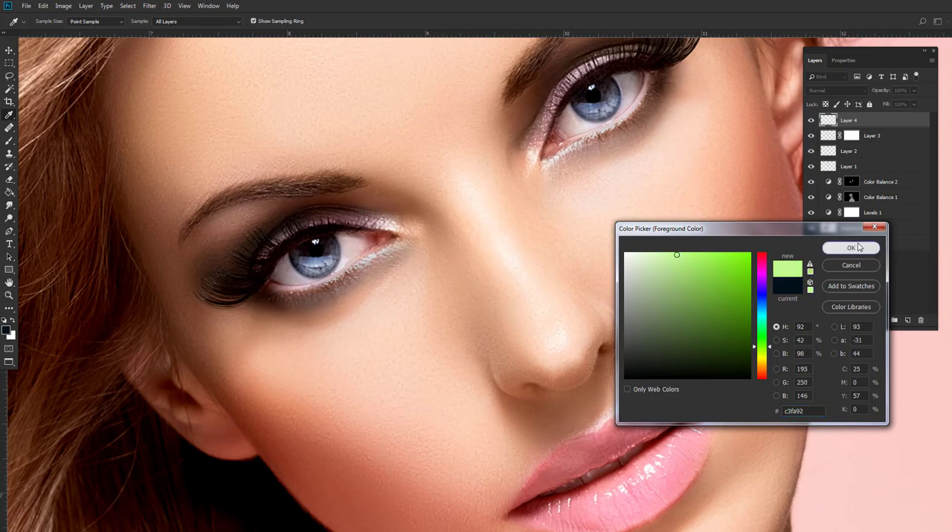
left_click(848, 247)
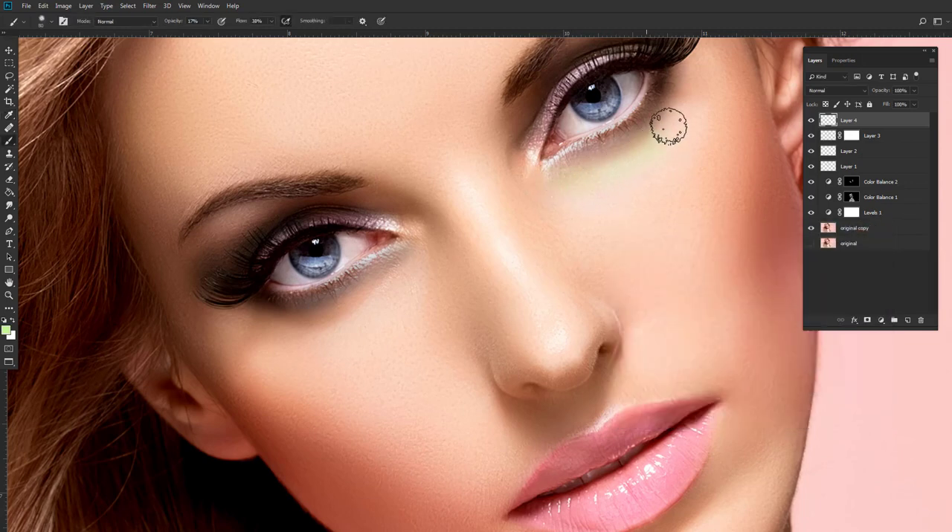
Paint light green along the skin under both eyes on Layer 4 with an 80 px brush.
left_click_drag(674, 144, 626, 176)
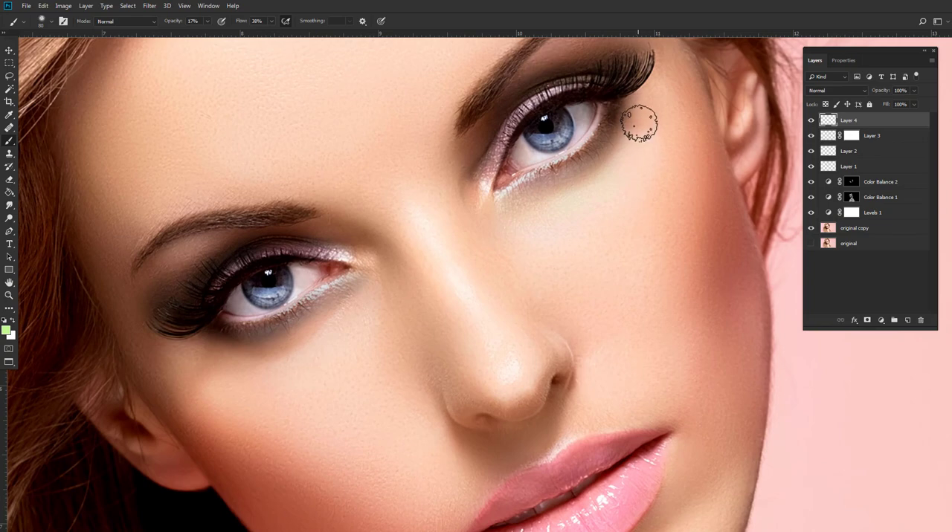
mouse_move(572, 196)
left_mouse_down()
mouse_move(500, 212)
mouse_move(622, 163)
mouse_move(640, 102)
mouse_move(535, 207)
left_mouse_up()
left_click_drag(374, 310, 451, 236)
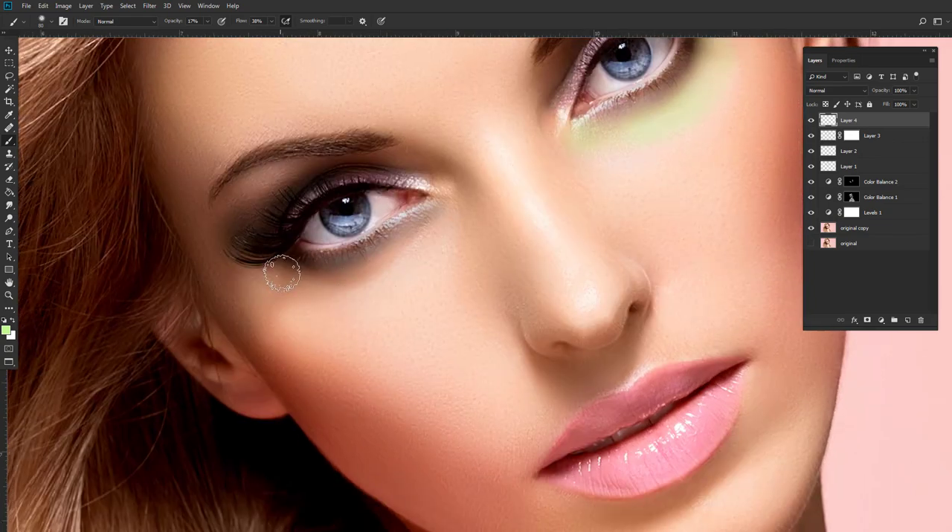
mouse_move(281, 273)
left_mouse_down()
mouse_move(334, 282)
mouse_move(436, 223)
mouse_move(382, 273)
mouse_move(276, 271)
mouse_move(416, 258)
left_mouse_up()
Set Layer 4's blend mode to Color and apply a Gaussian Blur with a 7.4 pixel radius.
left_click(837, 90)
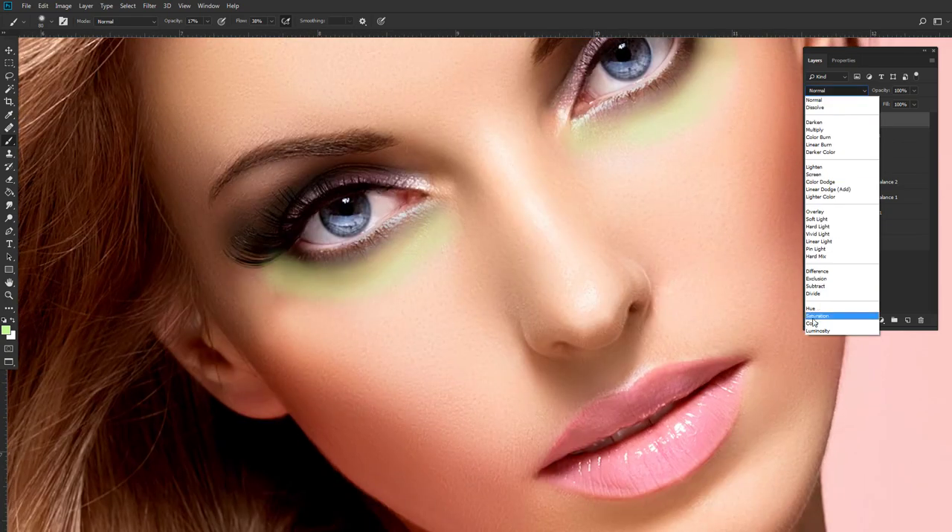
left_click(839, 313)
key("ctrl+minus")
left_click(150, 5)
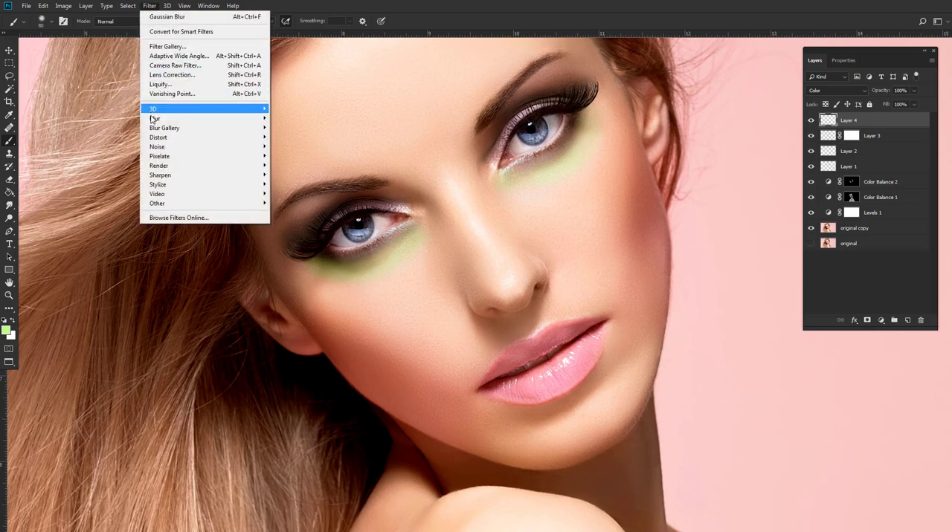
mouse_move(208, 120)
left_click(296, 156)
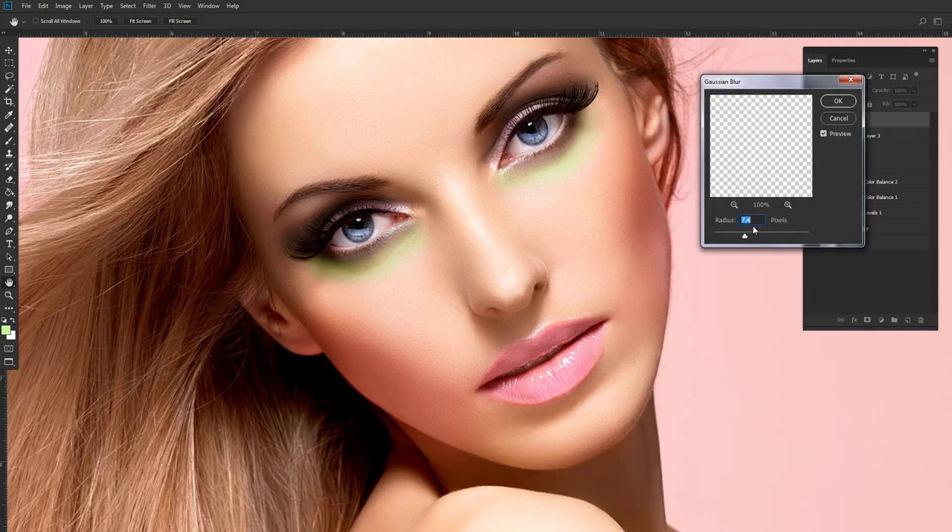
left_click(838, 102)
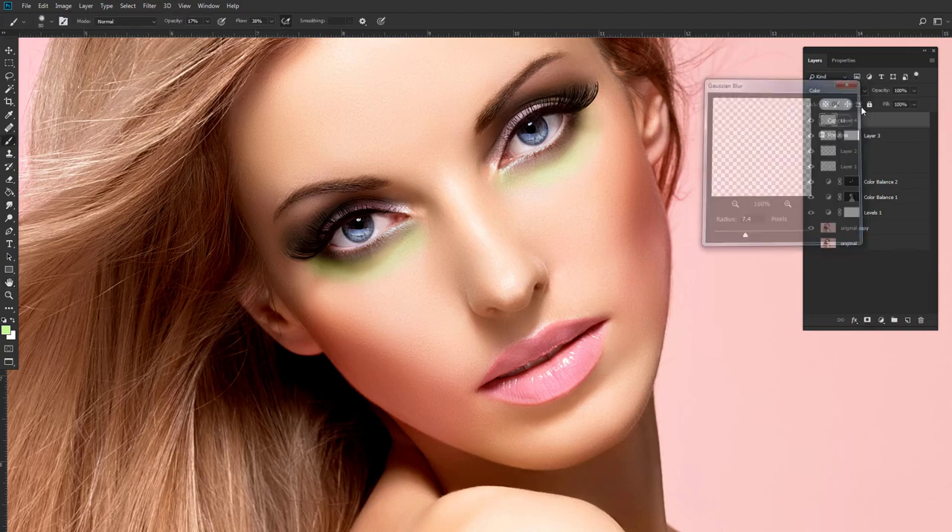
Lower Layer 4's opacity to 42% and add a layer mask to it.
left_click(915, 91)
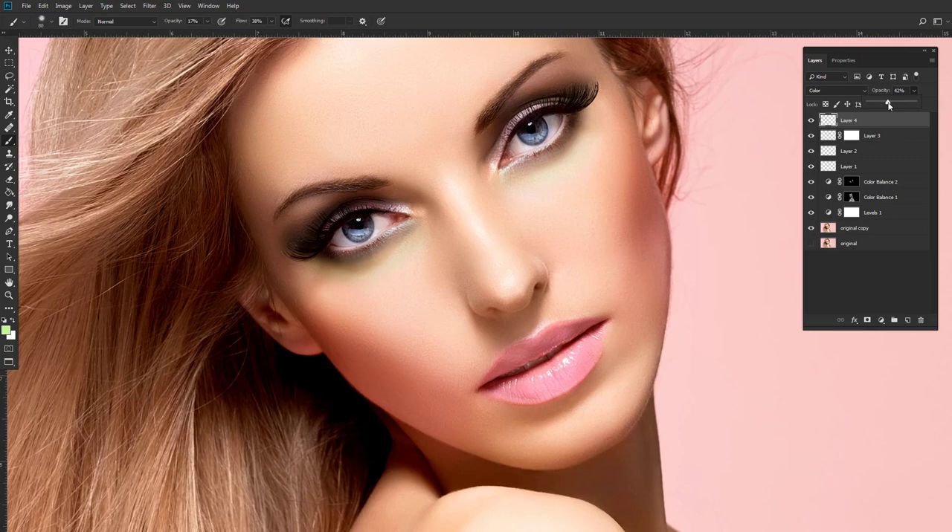
left_click(868, 321)
left_click(867, 320)
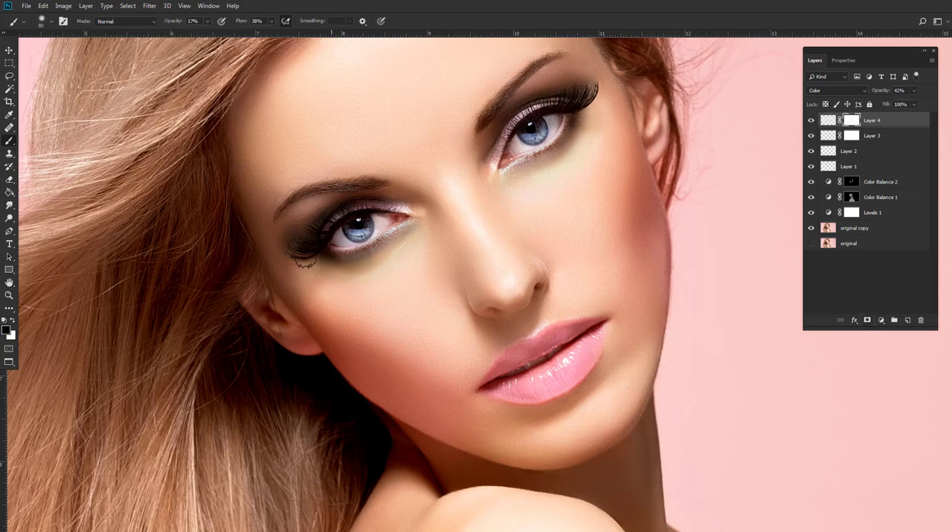
scroll(330, 259, "down", 4)
scroll(376, 251, "up", 6)
scroll(380, 251, "up", 1)
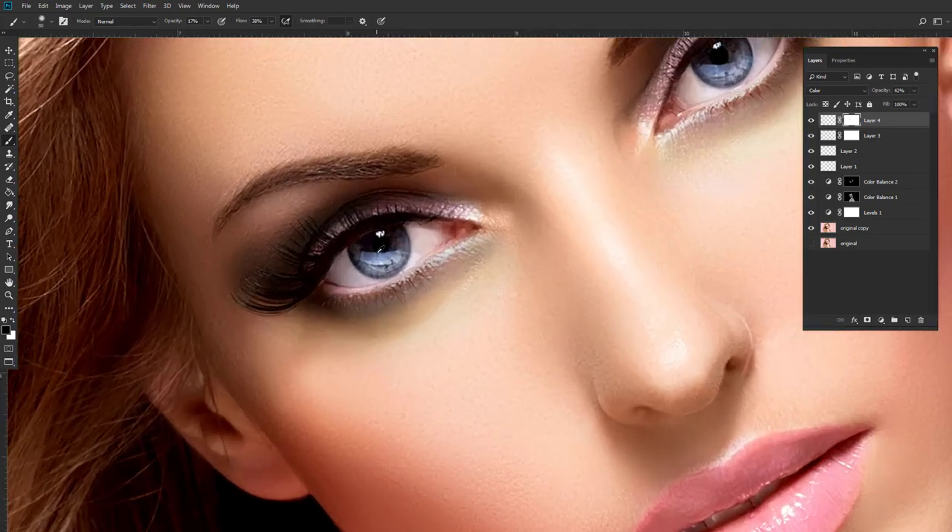
Add a Hue/Saturation adjustment layer above Layer 4 with Hue -11, Saturation +28 and Lightness -14.
left_click(882, 321)
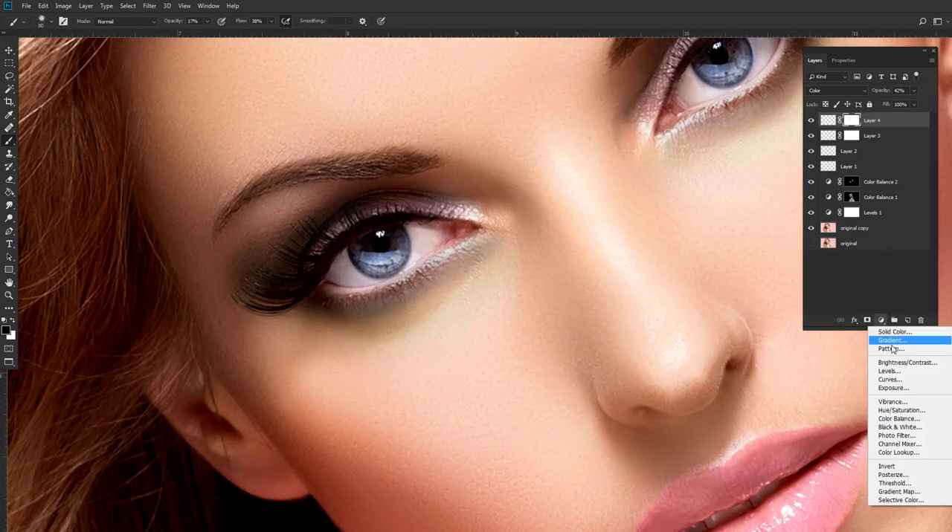
left_click(900, 411)
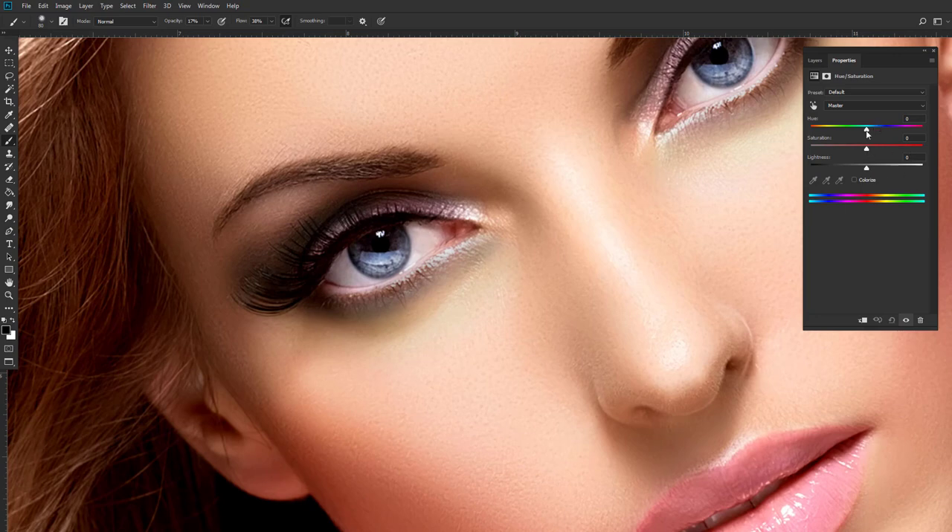
mouse_move(867, 132)
left_mouse_down()
mouse_move(909, 128)
mouse_move(851, 133)
left_mouse_up()
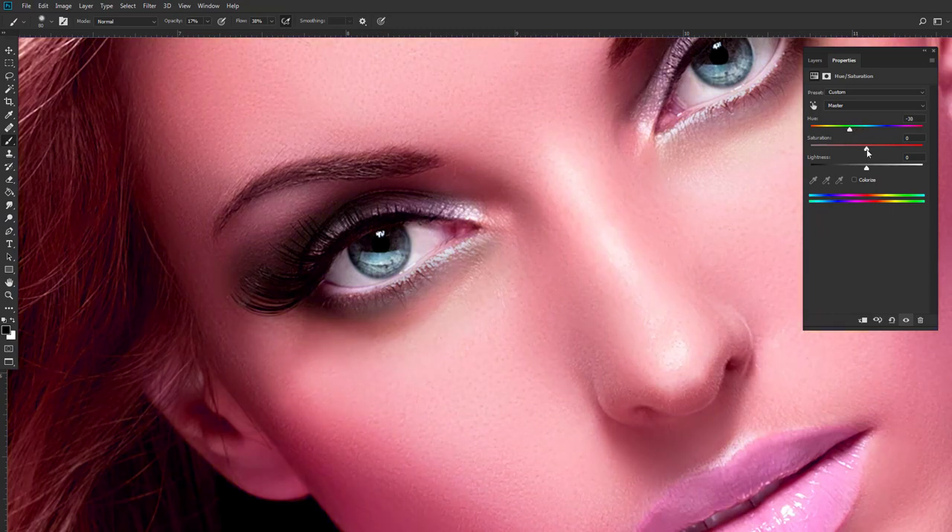
left_click(882, 149)
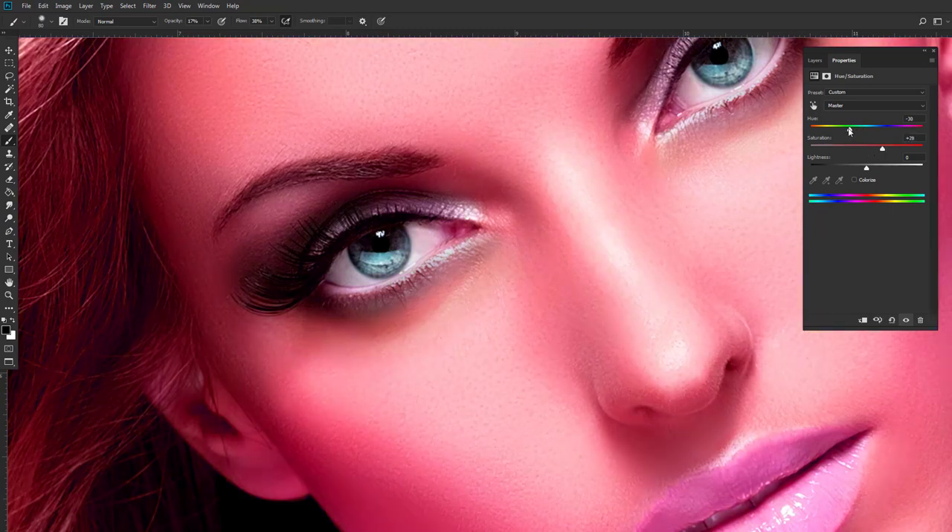
mouse_move(849, 130)
left_mouse_down()
mouse_move(833, 131)
mouse_move(859, 131)
left_mouse_up()
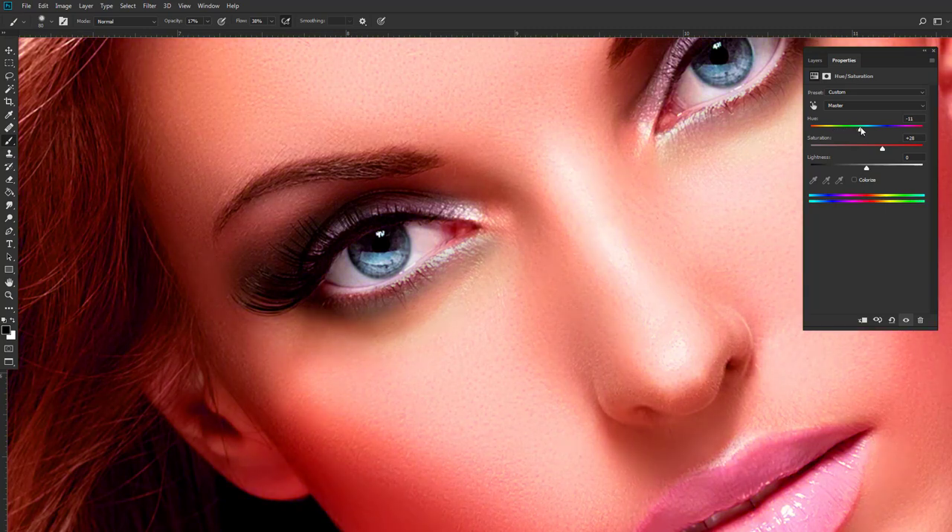
mouse_move(869, 167)
left_mouse_down()
mouse_move(886, 169)
mouse_move(859, 172)
left_mouse_up()
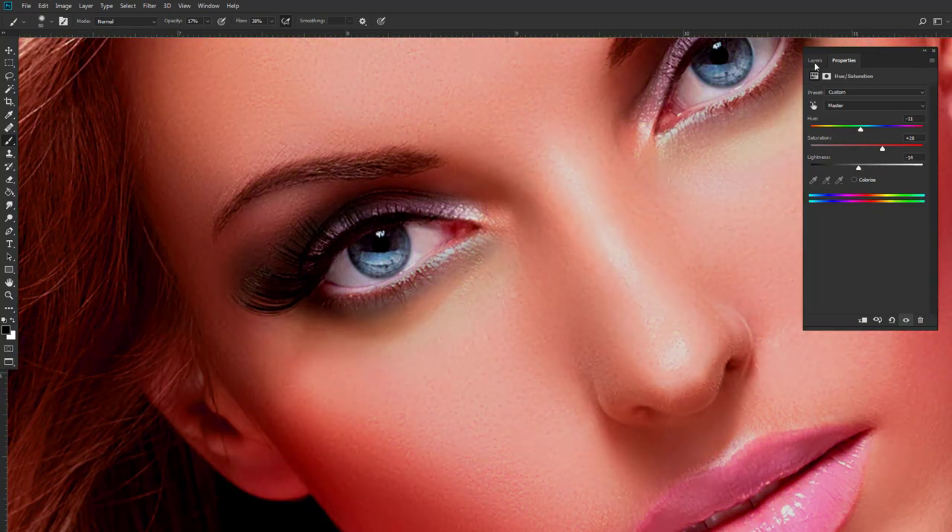
Invert the Hue/Saturation layer's mask to black to hide the adjustment.
left_click(815, 60)
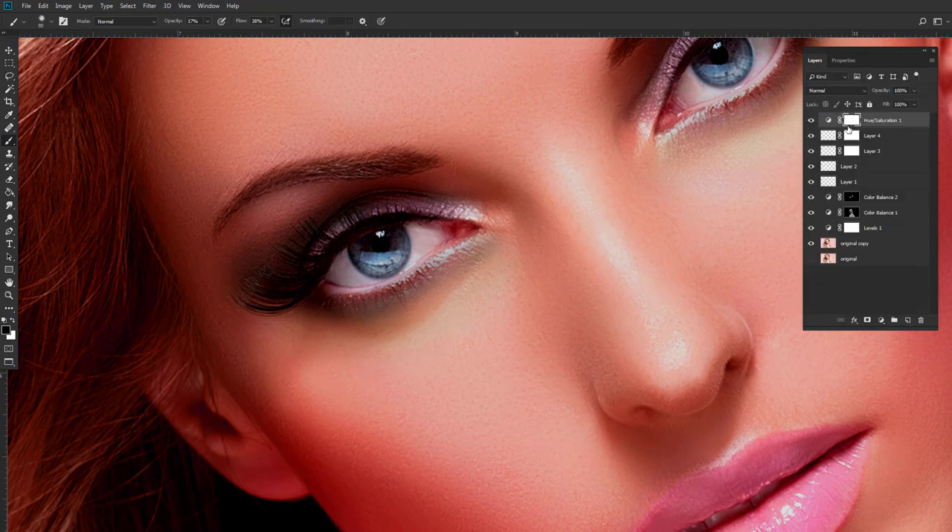
key("ctrl+i")
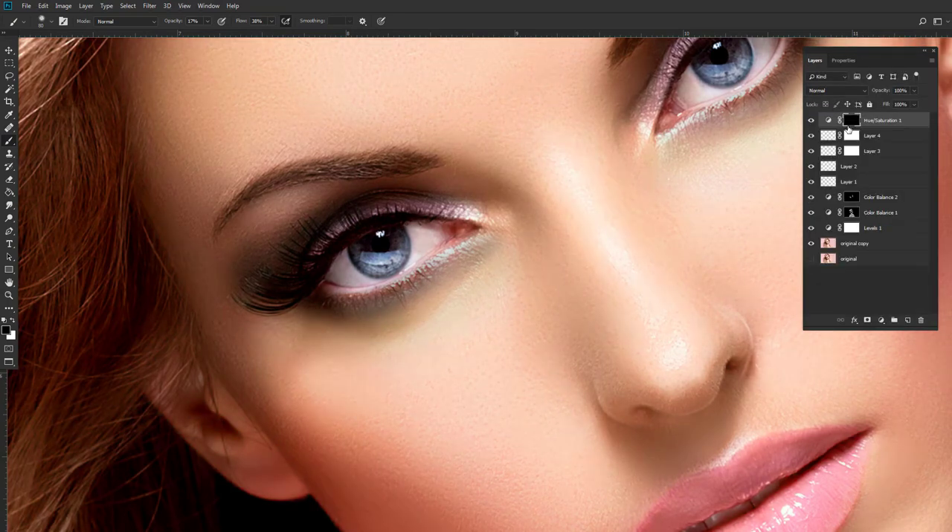
left_click_drag(441, 242, 421, 233)
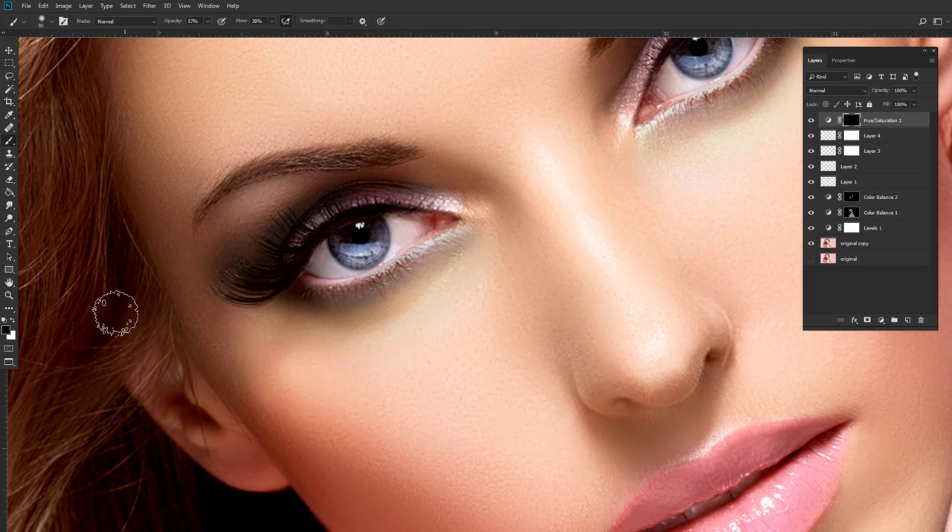
Paint white over both irises on the Hue/Saturation mask at 100% brush opacity and compare the adjustment on and off.
left_click(11, 321)
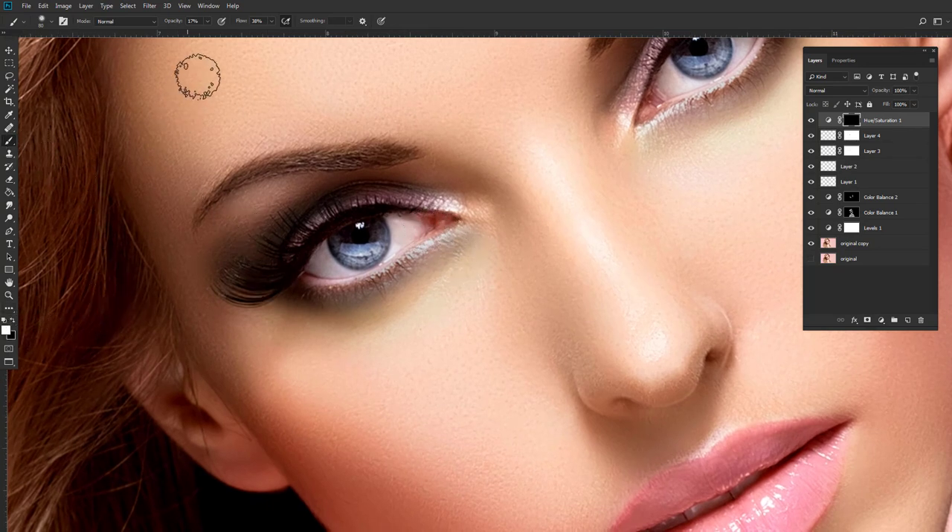
left_click(208, 22)
left_click_drag(209, 32, 402, 60)
mouse_move(361, 234)
left_mouse_down()
mouse_move(364, 248)
mouse_move(379, 232)
mouse_move(356, 242)
left_mouse_up()
left_click_drag(494, 217, 392, 276)
scroll(542, 166, "down", 5)
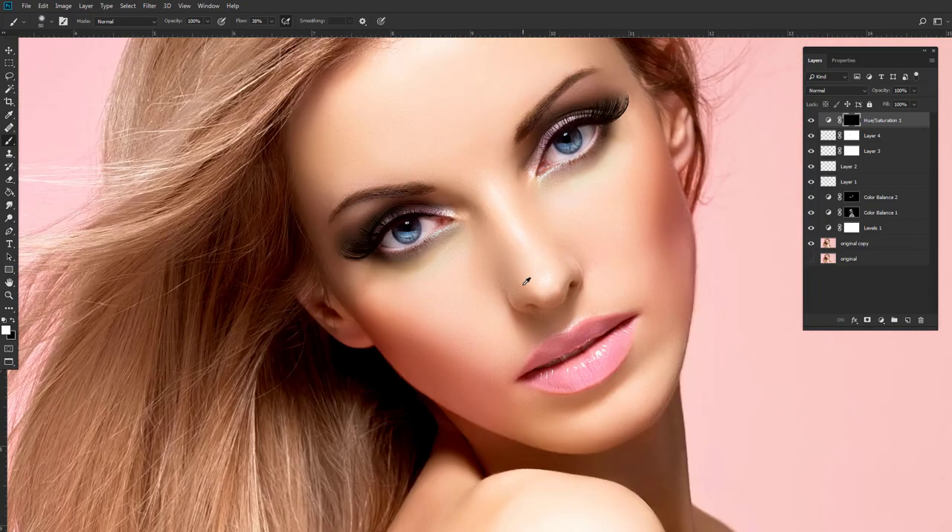
left_click(811, 121)
left_click(810, 120)
scroll(511, 188, "down", 3)
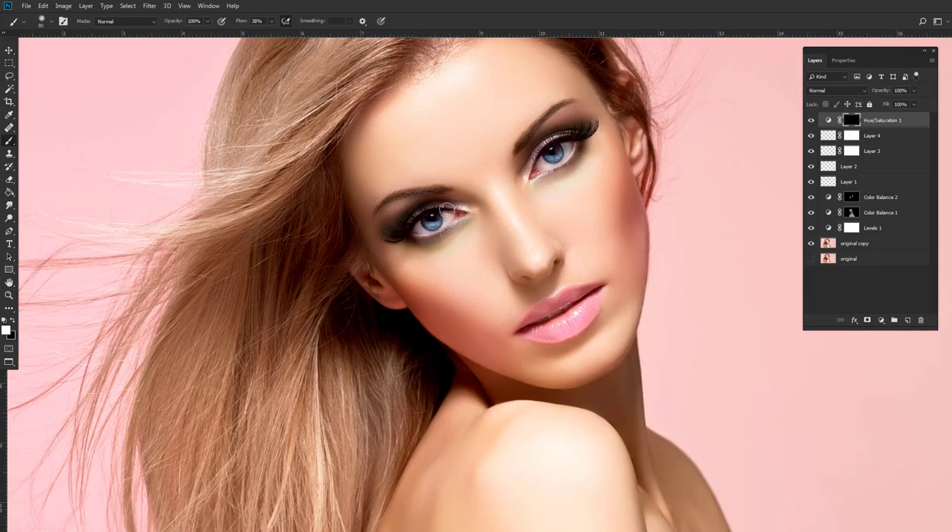
scroll(447, 210, "up", 6)
scroll(582, 176, "up", 4)
left_click_drag(606, 165, 563, 190)
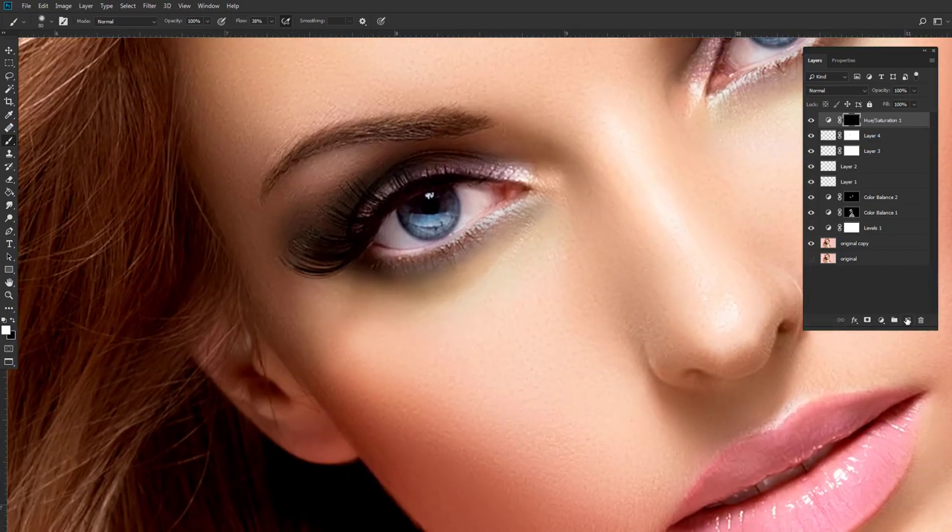
Create a new layer above the Hue/Saturation layer and set the foreground colour to white (ffffff).
left_click(907, 321)
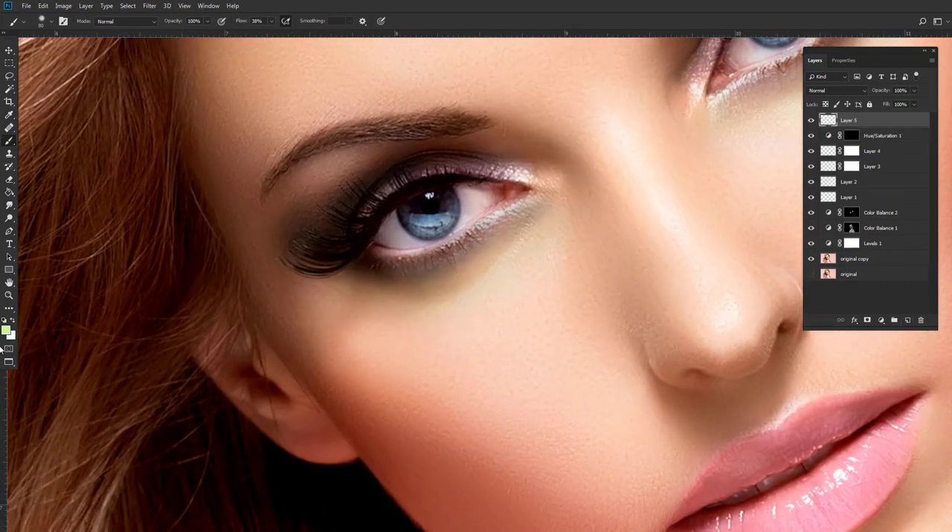
left_click(6, 331)
type("ffffff")
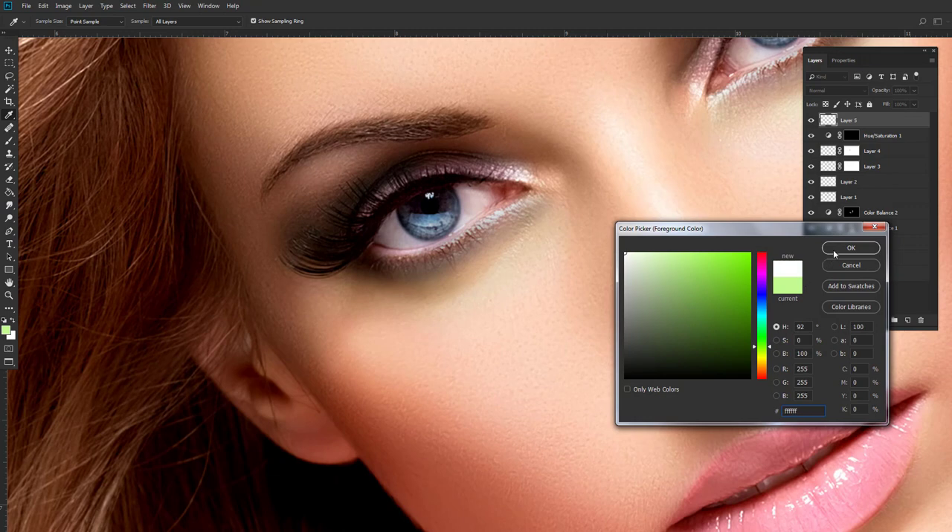
left_click(850, 248)
Paint the white of the eye nearest the hair on Layer 5 with a smaller brush at 30% opacity.
scroll(476, 216, "up", 2)
left_click(208, 22)
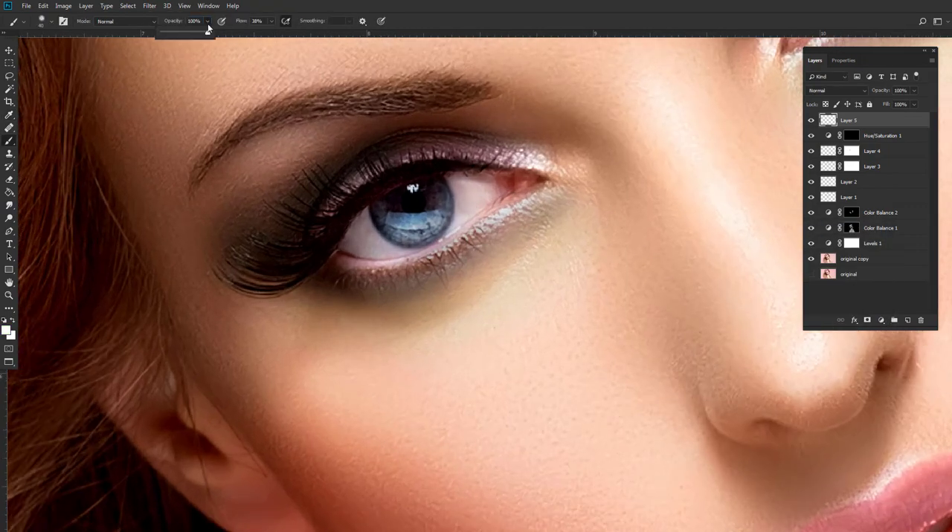
key("bracketleft")
key("bracketleft")
key("bracketleft")
left_click_drag(467, 188, 477, 183)
left_click_drag(358, 244, 404, 252)
mouse_move(462, 202)
left_mouse_down()
mouse_move(483, 179)
mouse_move(505, 191)
left_mouse_up()
Paint white over the eyeball around the other iris on Layer 5, adjusting the brush size for the narrow corners.
mouse_move(562, 214)
left_mouse_down()
mouse_move(323, 263)
mouse_move(153, 435)
left_mouse_up()
key("bracketleft")
mouse_move(503, 149)
left_mouse_down()
mouse_move(529, 144)
mouse_move(500, 153)
mouse_move(508, 187)
left_mouse_up()
key("bracketleft")
mouse_move(409, 209)
left_mouse_down()
mouse_move(404, 227)
mouse_move(419, 209)
mouse_move(453, 223)
mouse_move(420, 237)
mouse_move(416, 213)
mouse_move(407, 240)
mouse_move(409, 225)
left_mouse_up()
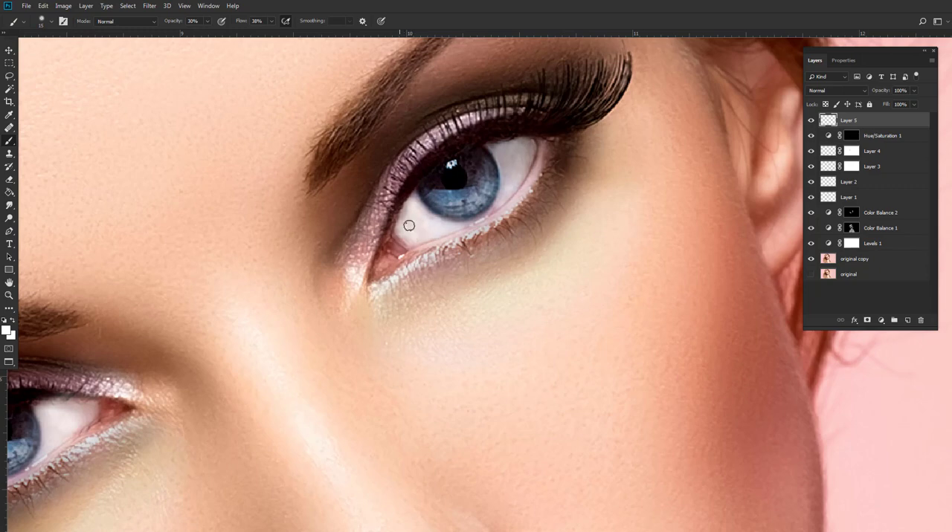
key("bracketleft")
key("bracketleft")
left_click_drag(529, 149, 531, 147)
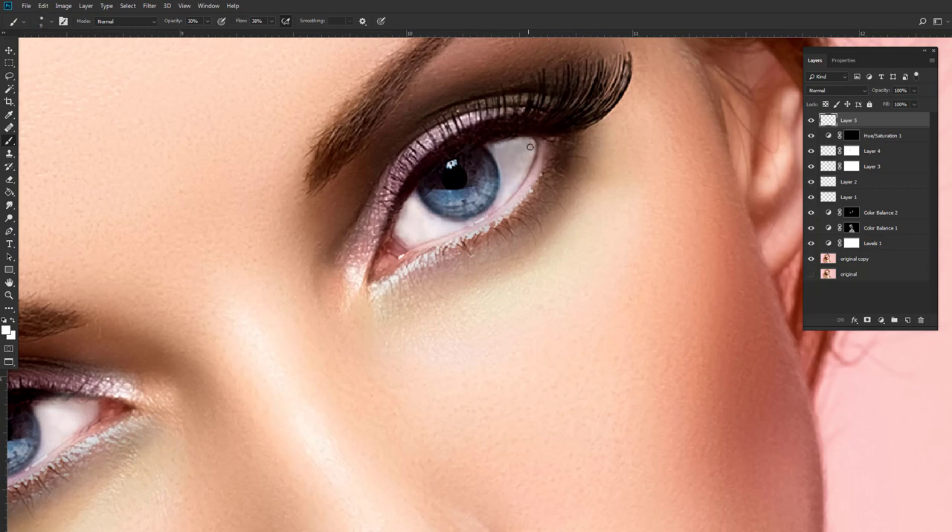
key("bracketright")
key("bracketright")
mouse_move(503, 176)
left_mouse_down()
mouse_move(514, 147)
mouse_move(522, 168)
left_mouse_up()
Add a layer mask to Layer 5 and touch up the whitening around the first eye with black.
mouse_move(80, 415)
left_mouse_down()
mouse_move(311, 325)
mouse_move(421, 221)
mouse_move(371, 202)
left_mouse_up()
left_click(867, 319)
left_click(12, 321)
mouse_move(432, 210)
left_mouse_down()
mouse_move(326, 224)
mouse_move(271, 265)
left_mouse_up()
Set Layer 5 to Screen blending at 54% opacity and compare the layer on and off.
left_click(828, 121)
left_click(855, 92)
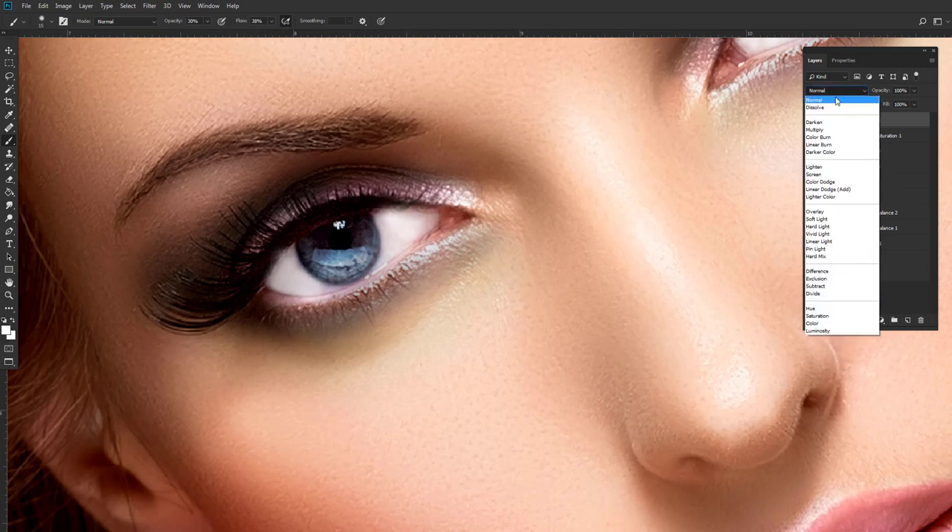
left_click(819, 175)
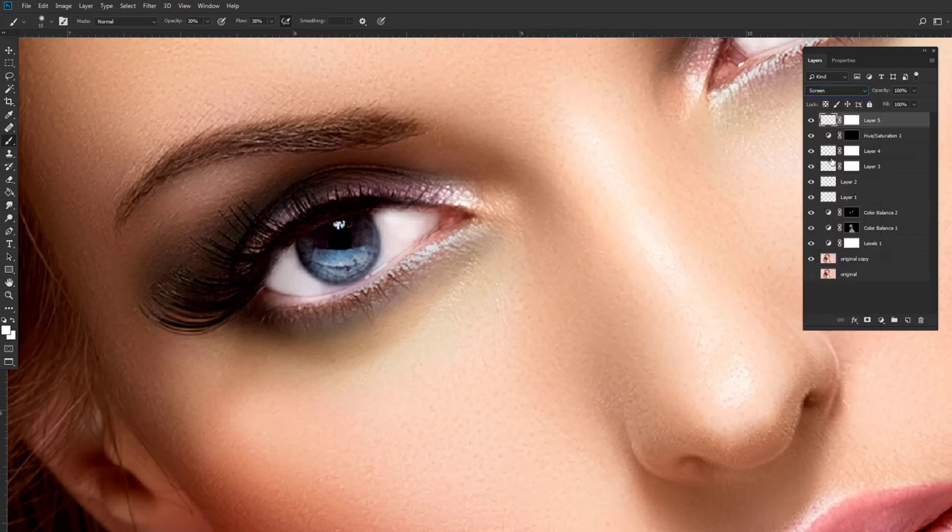
left_click_drag(913, 90, 898, 103)
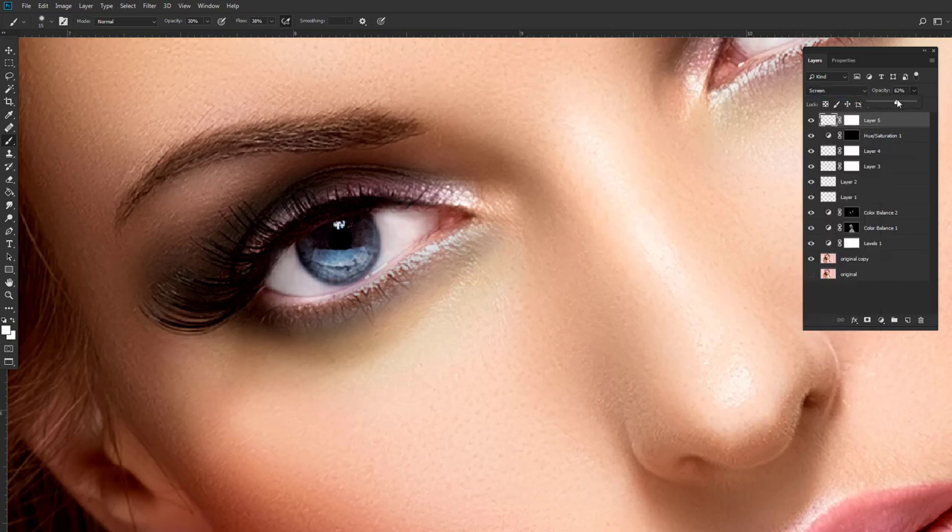
scroll(395, 174, "down", 4)
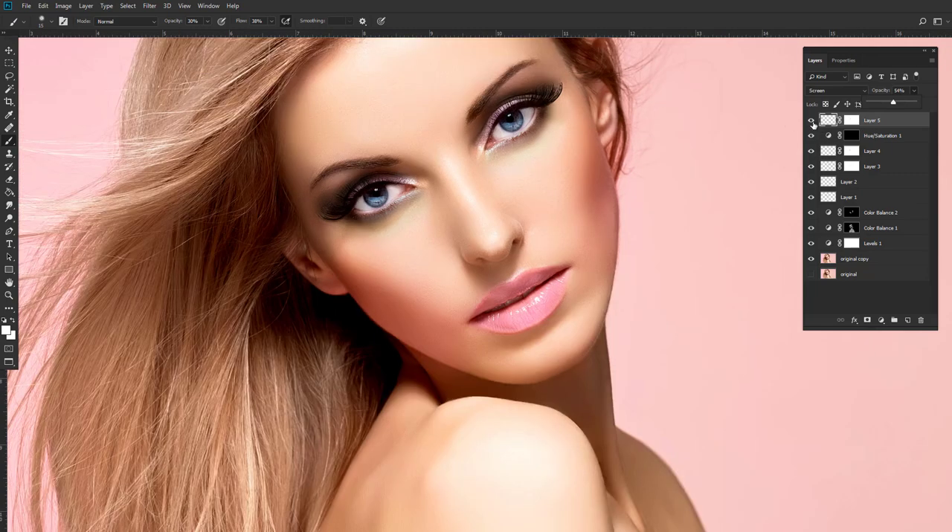
left_click(811, 120)
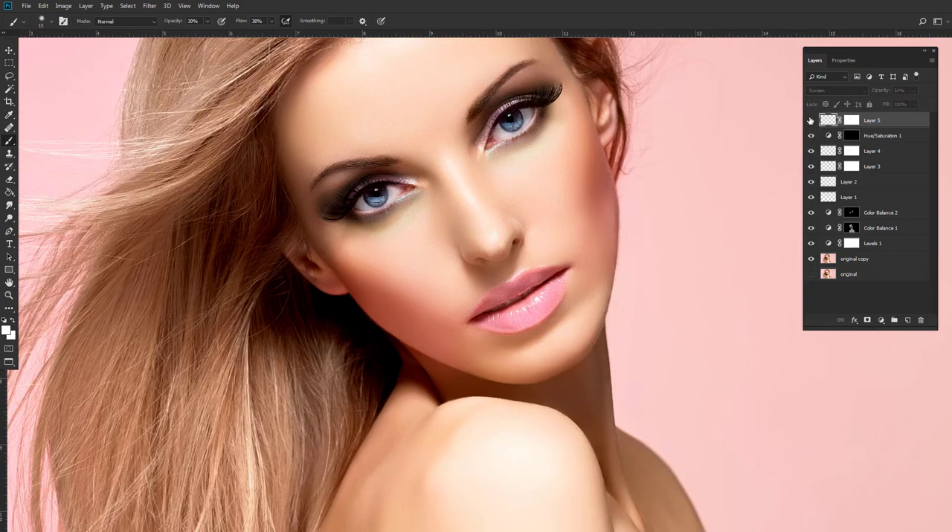
left_click(810, 121)
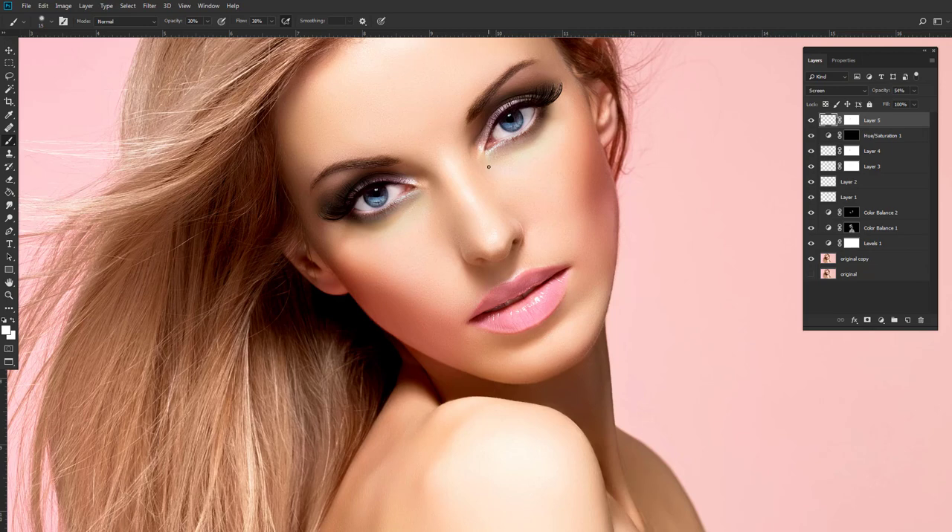
Inspect the face up close and compare the retouched result with the original layer.
scroll(480, 146, "up", 1)
scroll(493, 104, "up", 3)
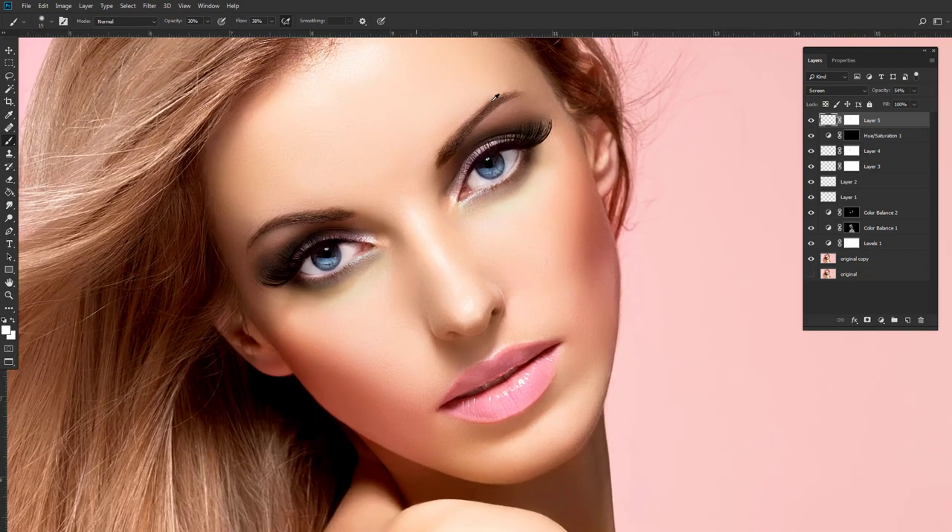
scroll(478, 385, "up", 1)
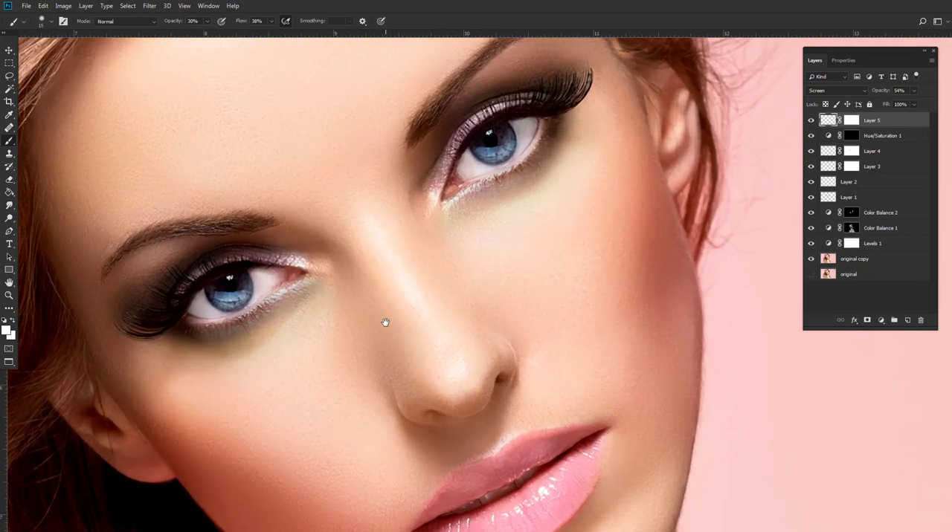
left_click_drag(386, 322, 409, 184)
left_click(812, 275, "alt")
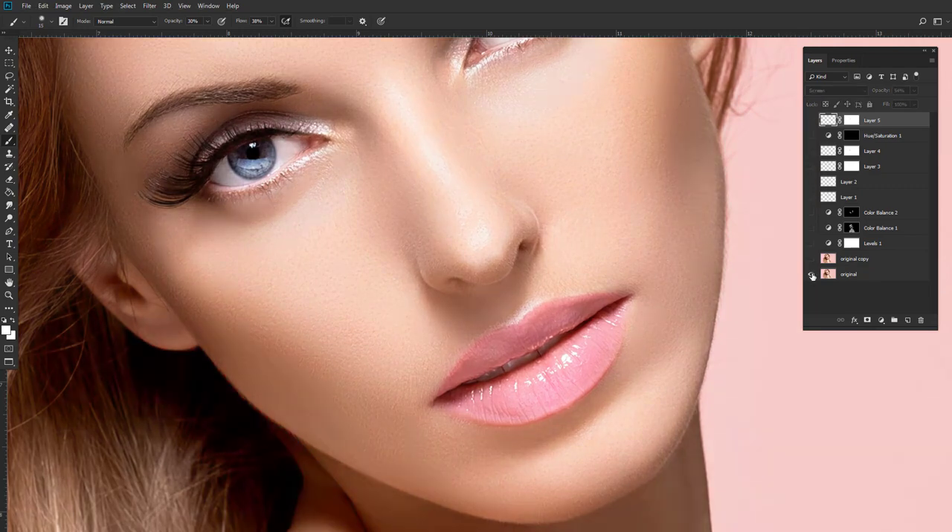
left_click(812, 276, "alt")
left_click_drag(633, 351, 568, 314)
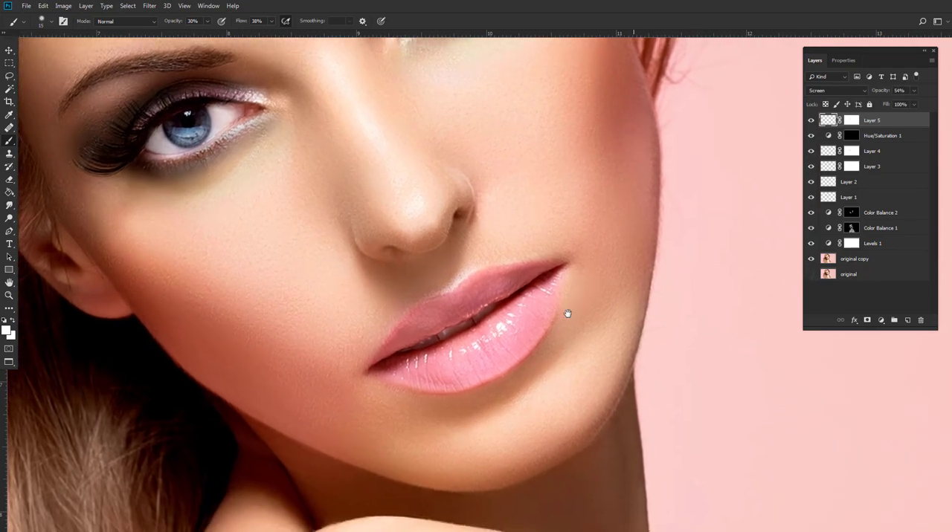
Add a Curves adjustment layer with the black point at input 81, output 0, and invert its mask to black.
left_click(882, 320)
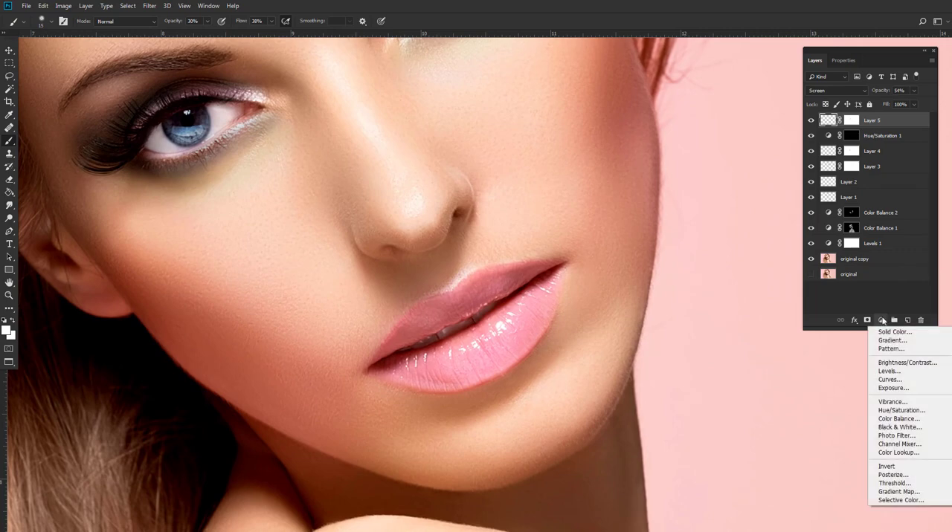
left_click(893, 381)
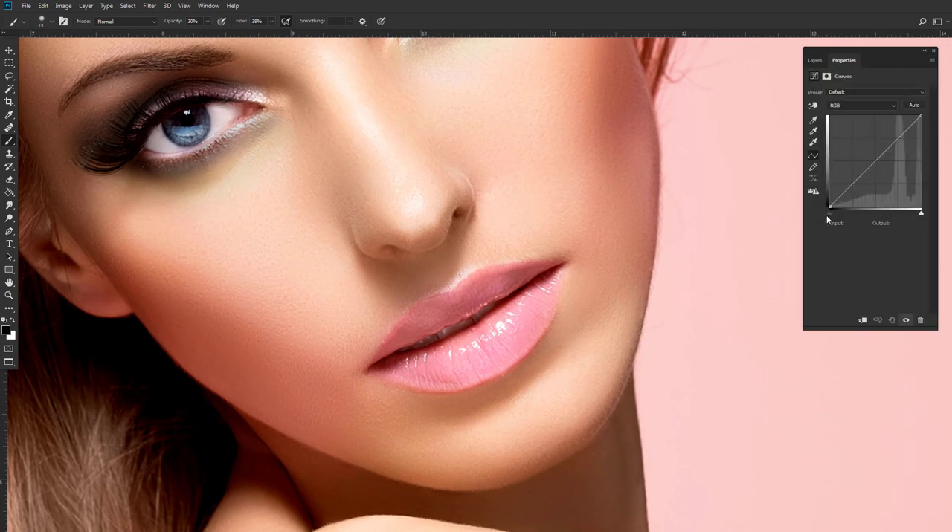
left_click_drag(826, 215, 854, 213)
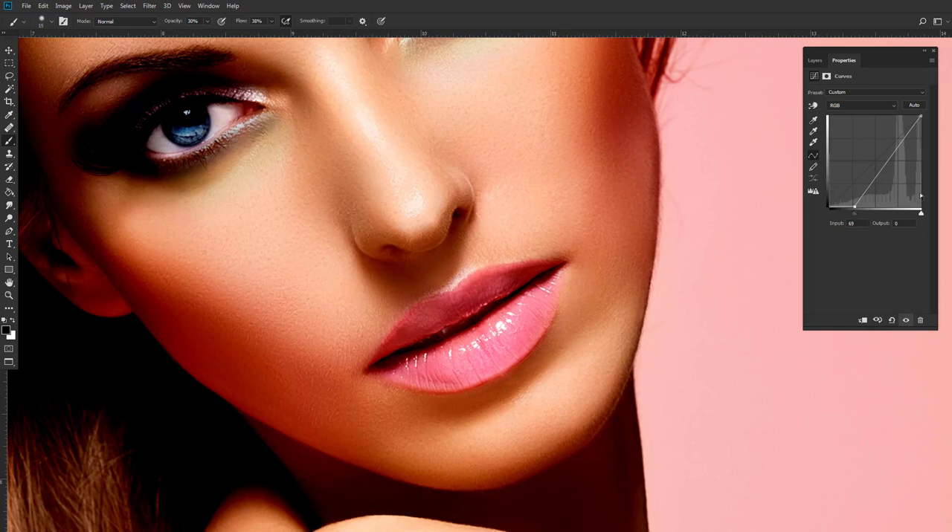
left_click_drag(856, 214, 858, 214)
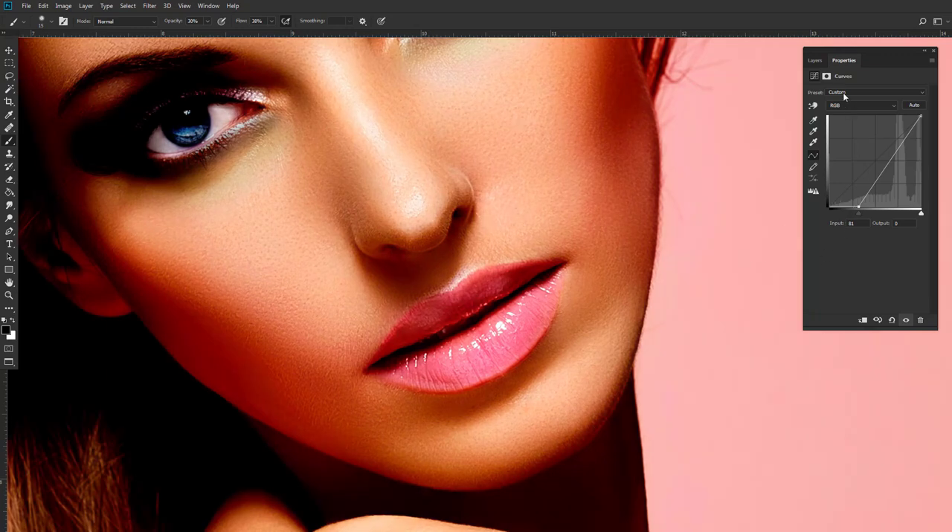
left_click(814, 61)
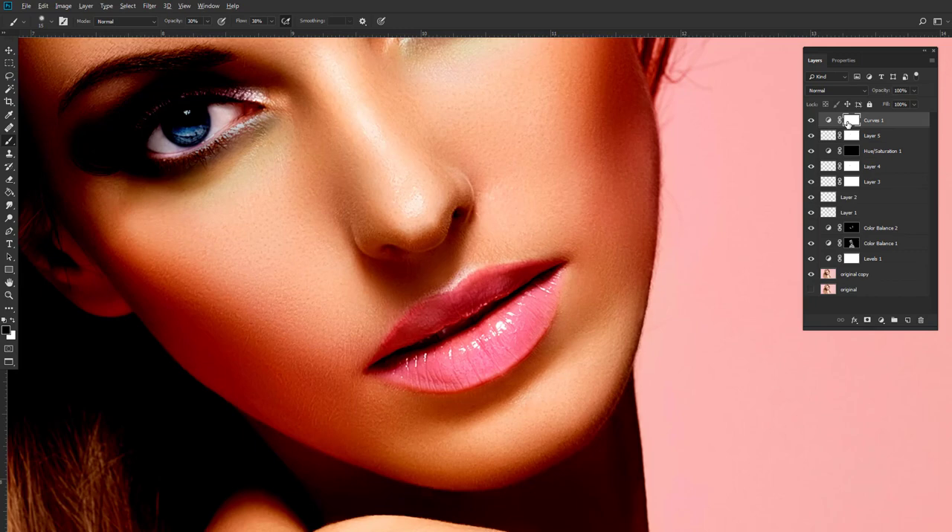
key("ctrl+i")
Paint white on the Curves mask along the outline of both lips with a small brush at 30% opacity.
scroll(650, 276, "up", 3)
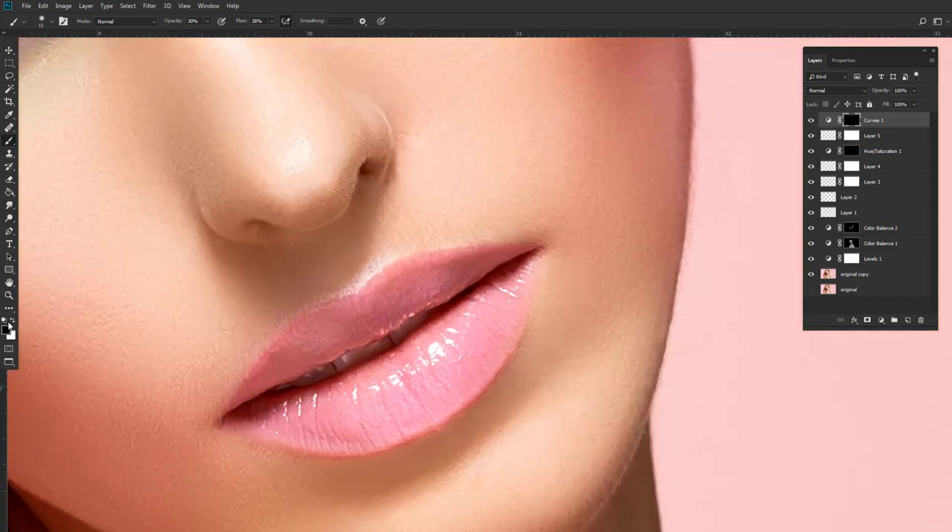
left_click(11, 321)
mouse_move(243, 381)
left_mouse_down()
mouse_move(285, 326)
mouse_move(346, 302)
mouse_move(255, 387)
mouse_move(340, 292)
mouse_move(392, 263)
mouse_move(395, 276)
mouse_move(521, 238)
mouse_move(412, 267)
mouse_move(548, 250)
mouse_move(455, 256)
mouse_move(385, 288)
mouse_move(525, 255)
left_mouse_up()
right_click(522, 251)
double_click(571, 349)
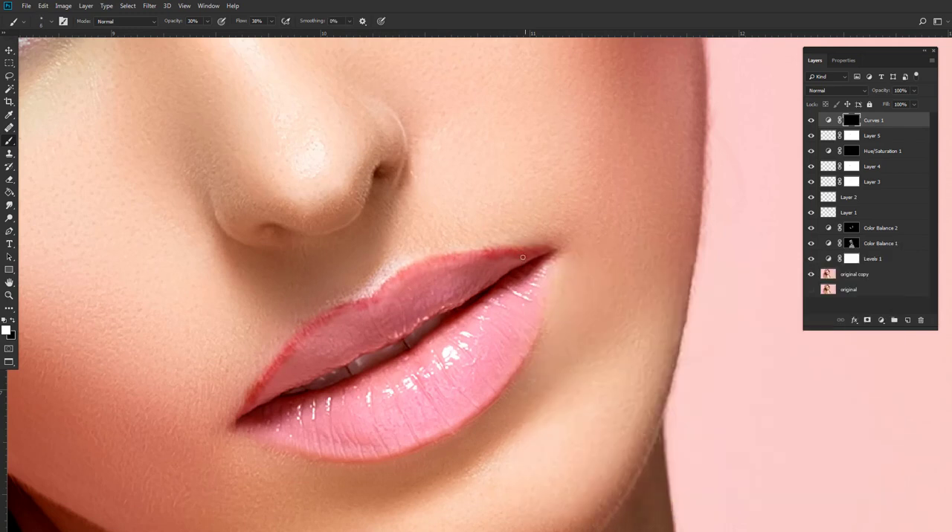
left_click_drag(311, 451, 299, 410)
mouse_move(224, 389)
left_mouse_down()
mouse_move(307, 415)
mouse_move(384, 387)
mouse_move(479, 318)
mouse_move(466, 306)
mouse_move(486, 251)
left_mouse_up()
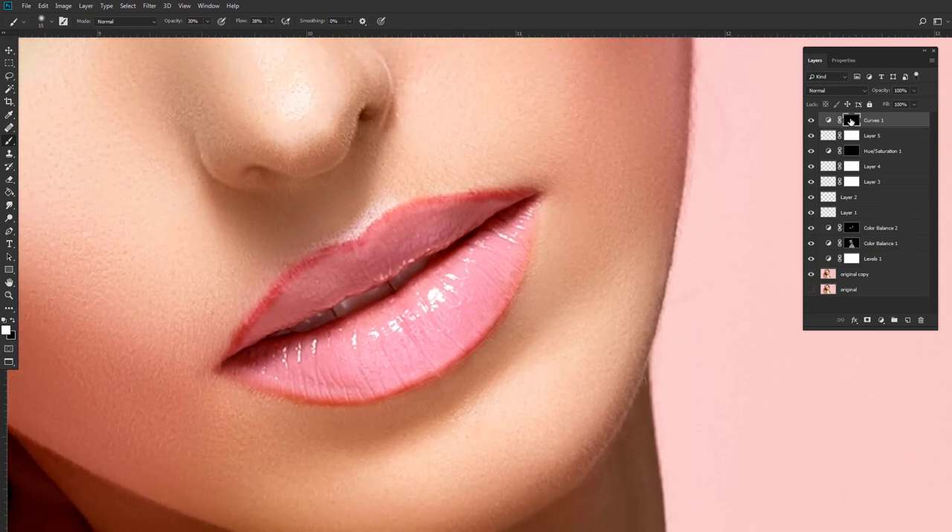
left_click(844, 62)
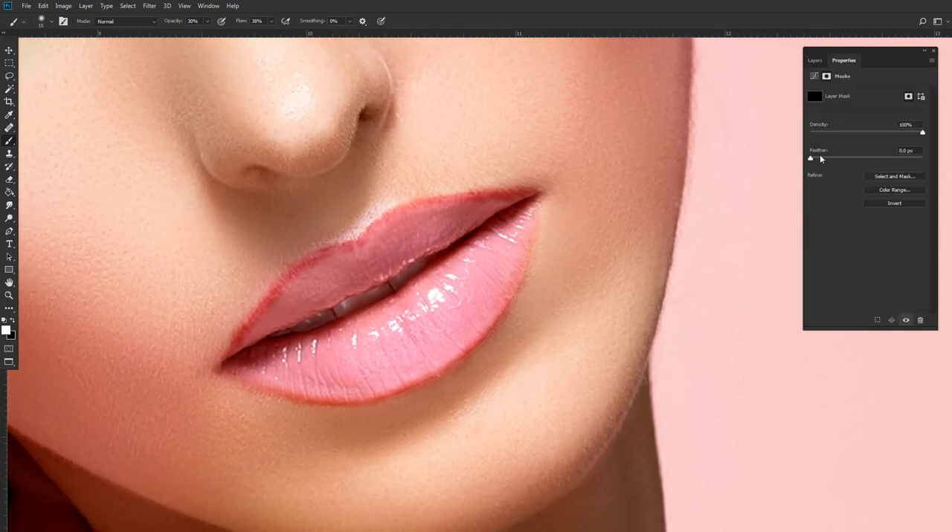
left_click(815, 60)
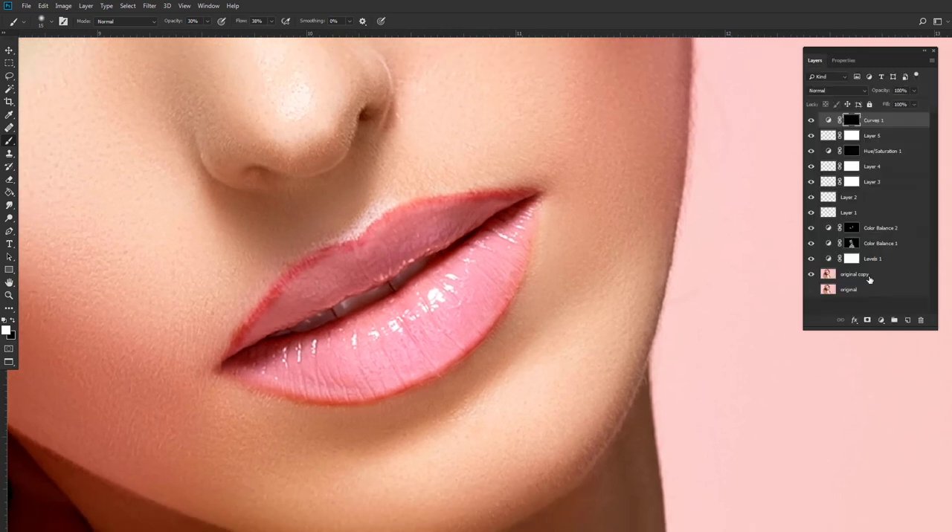
Add a Color Balance layer with midtones at Red +74 and shifted toward magenta, and invert its mask to black.
left_click(879, 321)
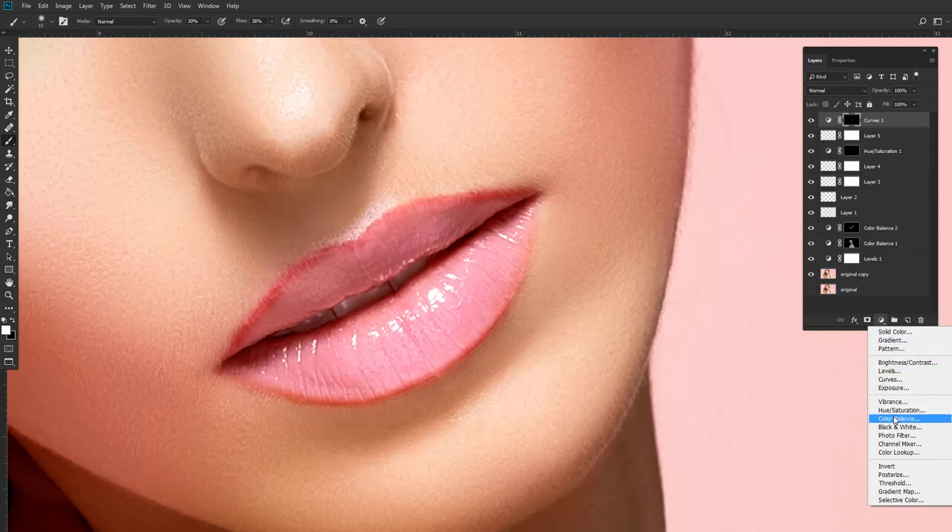
left_click(895, 420)
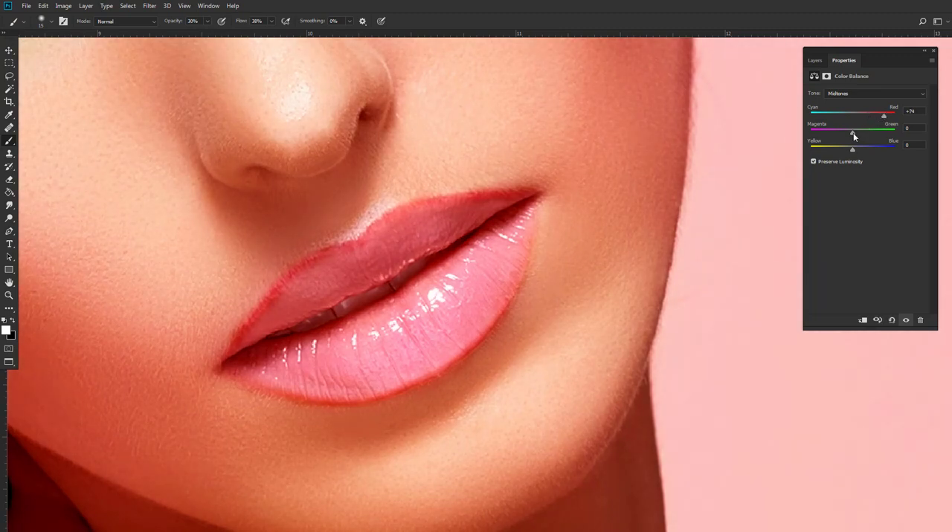
mouse_move(839, 133)
left_mouse_down()
mouse_move(860, 135)
mouse_move(830, 139)
left_mouse_up()
left_click(814, 60)
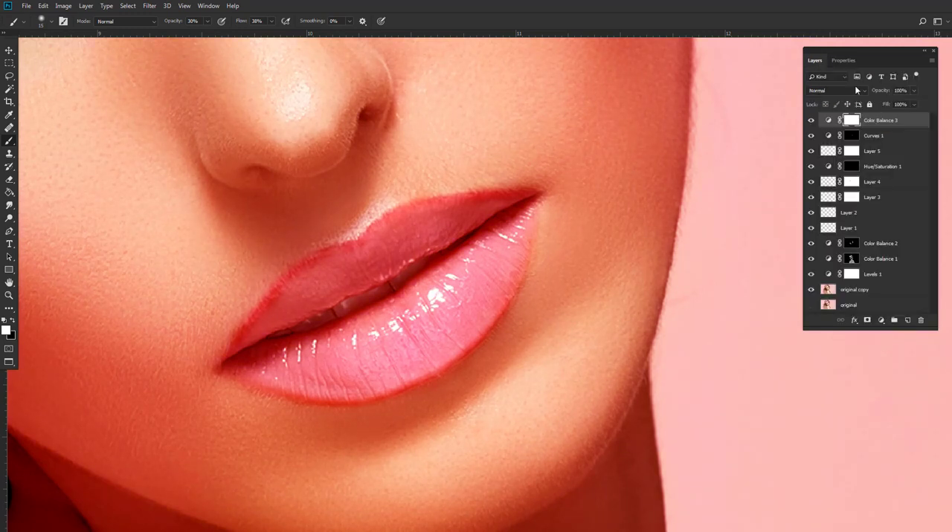
key("ctrl+i")
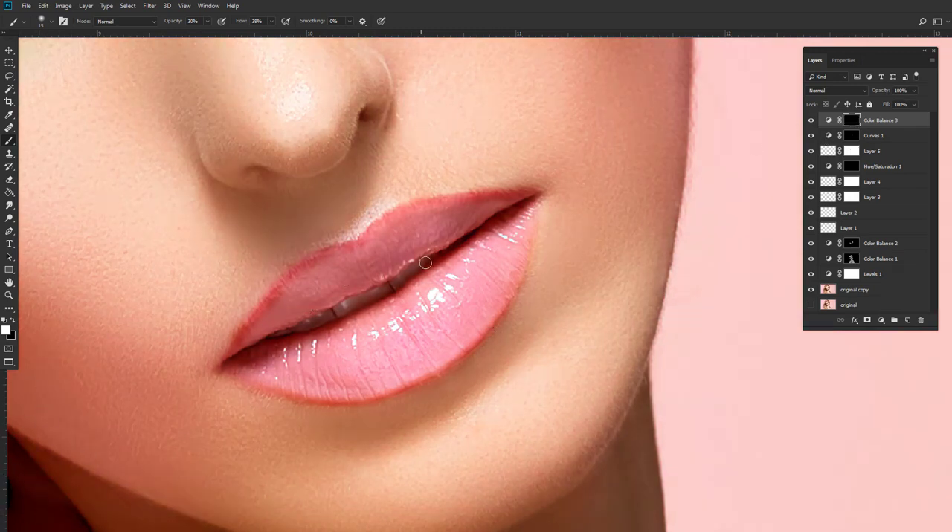
Paint white on the Color Balance 3 mask over the lips with a larger brush, raising the brush opacity to 100% for the lower lip.
key("bracketright")
key("bracketright")
key("bracketright")
key("bracketright")
key("bracketright")
key("bracketright")
mouse_move(300, 294)
left_mouse_down()
mouse_move(480, 207)
mouse_move(401, 233)
mouse_move(310, 330)
mouse_move(255, 338)
mouse_move(355, 275)
left_mouse_up()
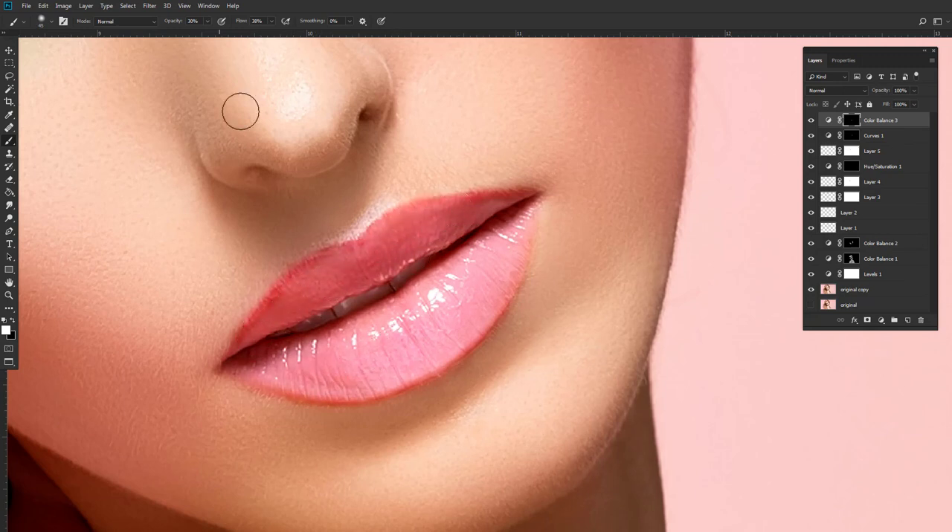
key("0")
mouse_move(431, 335)
left_mouse_down()
mouse_move(529, 215)
mouse_move(404, 367)
mouse_move(246, 368)
mouse_move(391, 323)
mouse_move(446, 283)
left_mouse_up()
key("x")
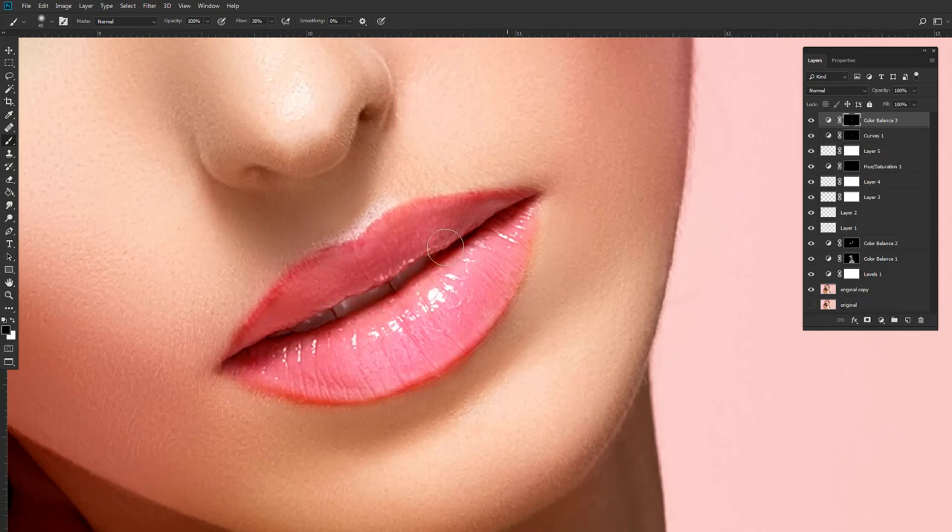
scroll(393, 331, "down", 4)
scroll(387, 346, "up", 3)
Create a new layer above Color Balance 3 and paint the lower lip on it with dark red 470404 at 100% brush opacity.
key("ctrl+alt+shift+n")
left_click(9, 333)
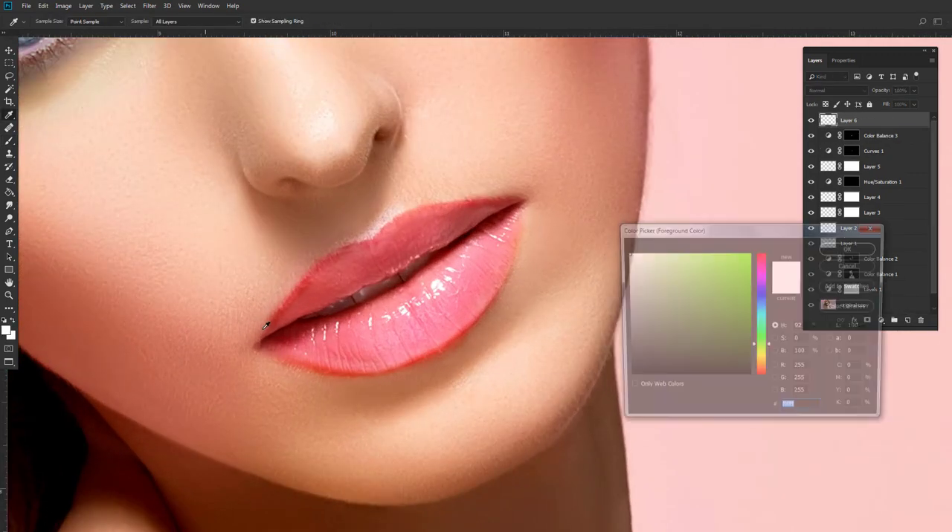
left_click(301, 328)
left_click(743, 344)
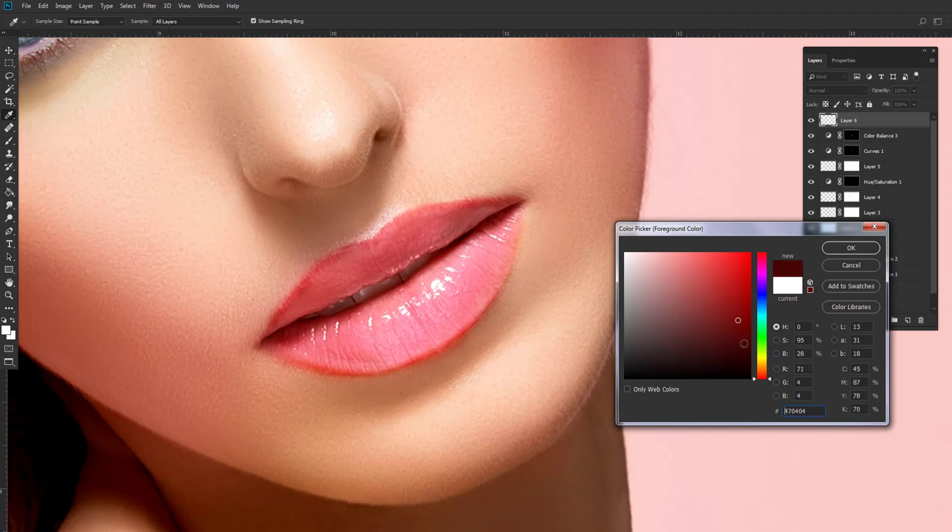
left_click(837, 247)
key("b")
mouse_move(283, 339)
left_mouse_down()
mouse_move(365, 352)
mouse_move(291, 344)
mouse_move(422, 342)
mouse_move(325, 357)
mouse_move(407, 345)
mouse_move(473, 280)
mouse_move(427, 339)
mouse_move(481, 268)
mouse_move(467, 313)
mouse_move(508, 228)
mouse_move(458, 310)
mouse_move(496, 260)
mouse_move(487, 247)
mouse_move(399, 337)
mouse_move(400, 317)
mouse_move(345, 328)
mouse_move(447, 274)
mouse_move(408, 320)
mouse_move(459, 274)
mouse_move(390, 312)
mouse_move(477, 246)
mouse_move(389, 306)
mouse_move(419, 299)
mouse_move(297, 342)
mouse_move(335, 343)
left_mouse_up()
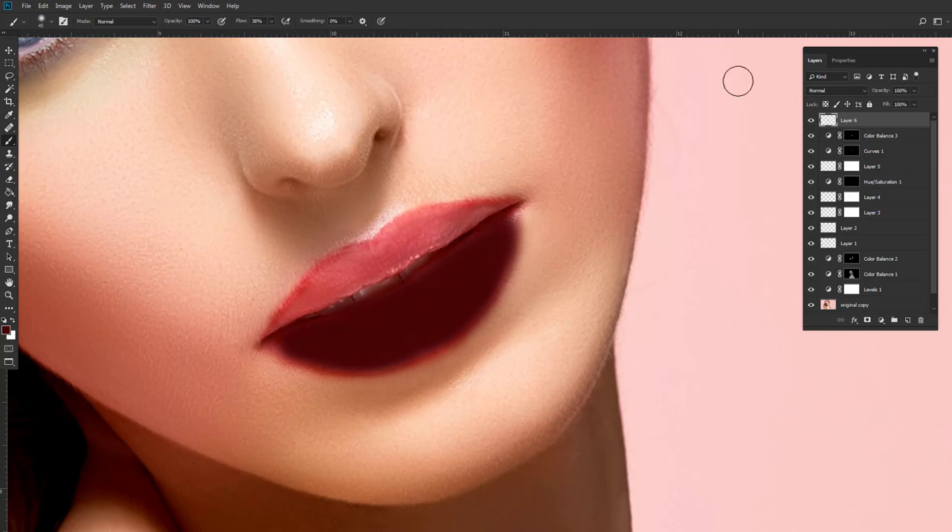
Set the dark red lip layer's blend mode to Soft Light and compare the lips with and without it.
left_click(827, 91)
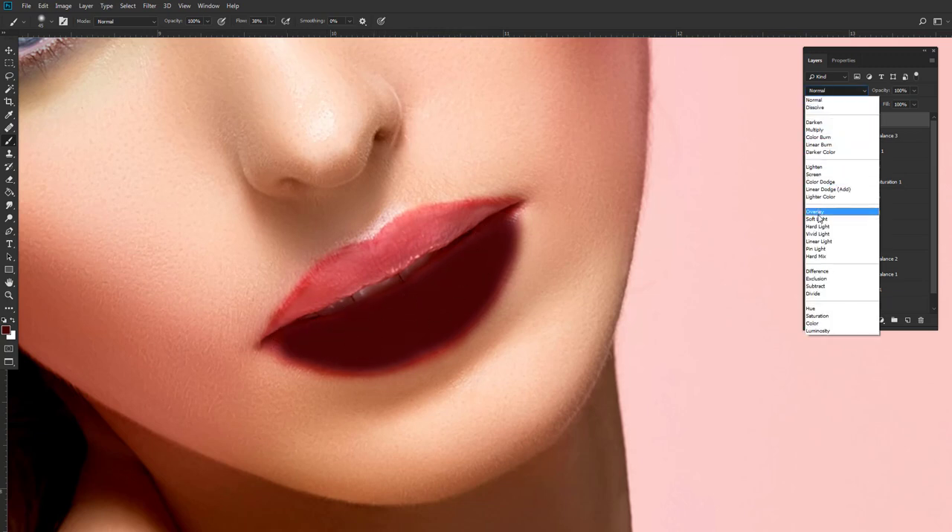
left_click(816, 224)
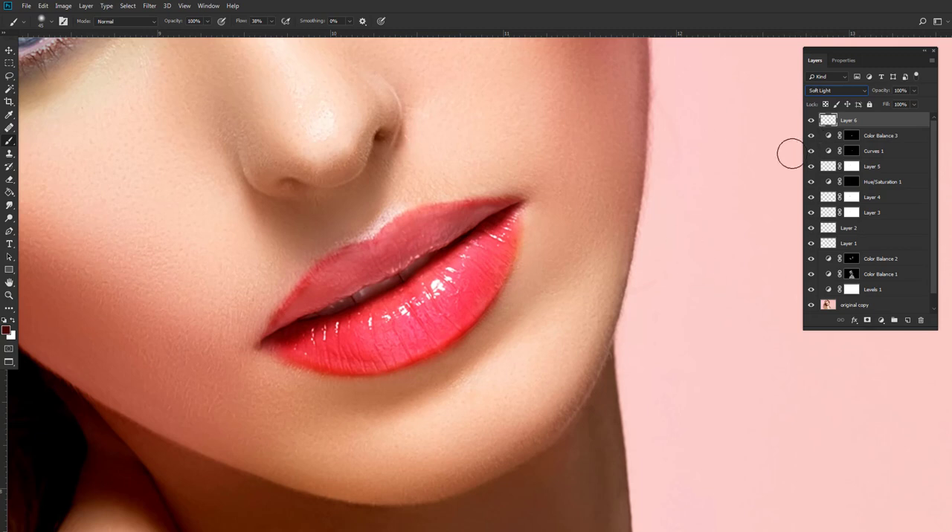
left_click(810, 120)
left_click(811, 121)
Add a mask to Layer 6 and paint black over parts of the lower lip, lowering the brush opacity to 39%.
left_click(865, 322)
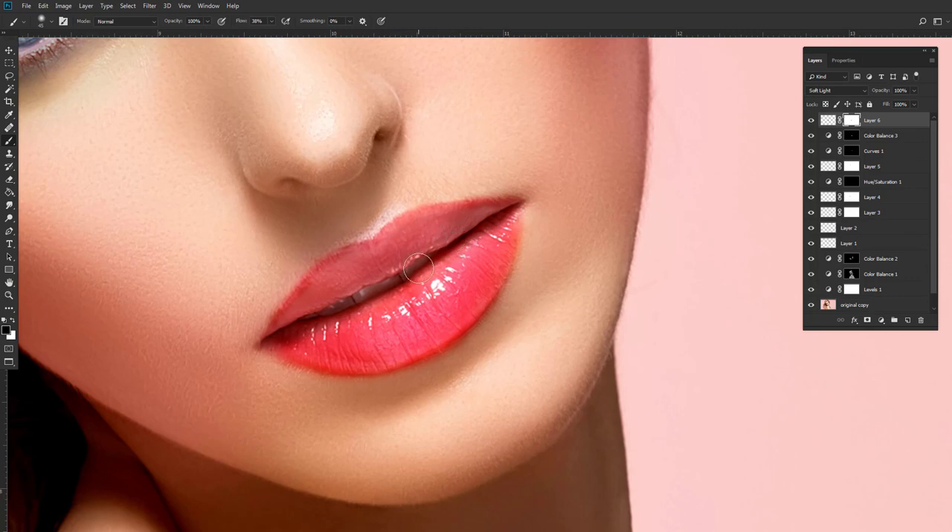
mouse_move(492, 325)
left_mouse_down()
mouse_move(403, 369)
mouse_move(340, 377)
mouse_move(296, 354)
mouse_move(382, 358)
mouse_move(292, 346)
mouse_move(450, 359)
mouse_move(488, 319)
mouse_move(530, 205)
mouse_move(513, 276)
mouse_move(419, 373)
left_mouse_up()
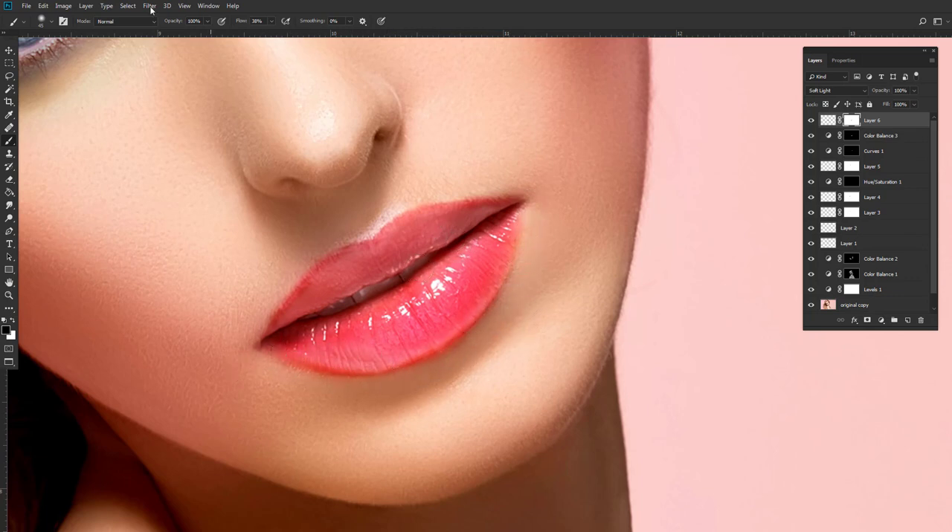
left_click(206, 22)
left_click_drag(284, 341, 376, 325)
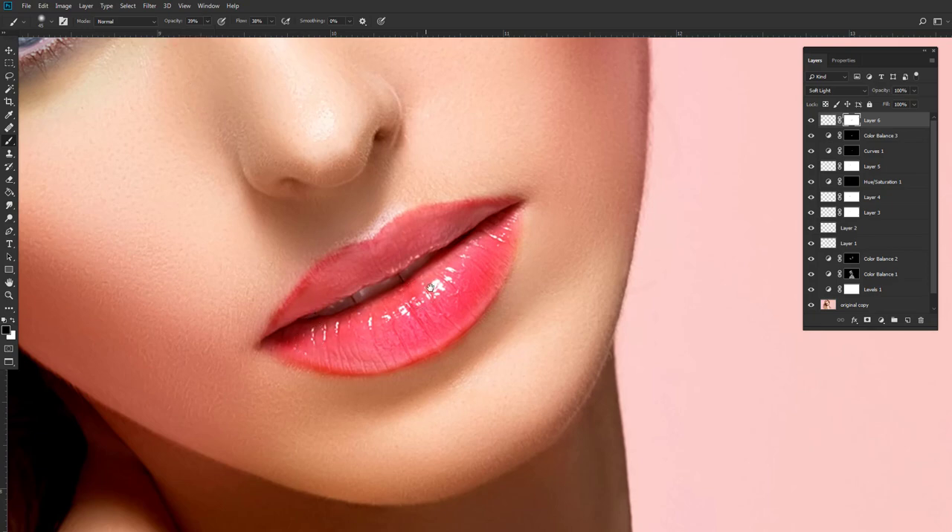
scroll(430, 287, "down", 5)
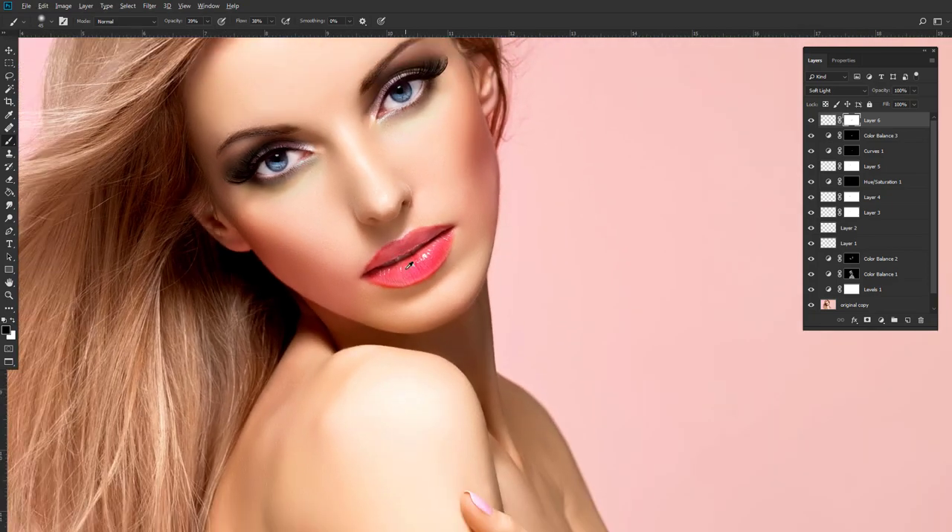
scroll(409, 265, "up", 5)
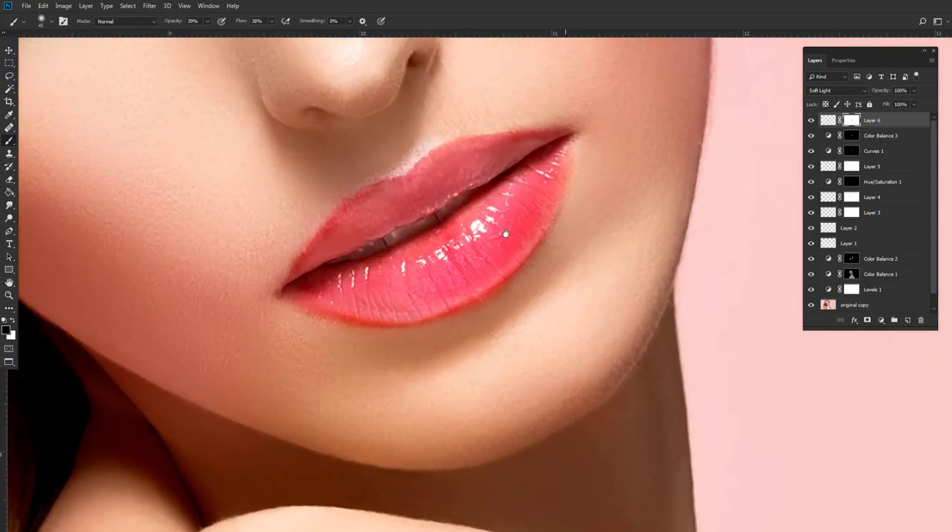
left_click_drag(505, 233, 493, 243)
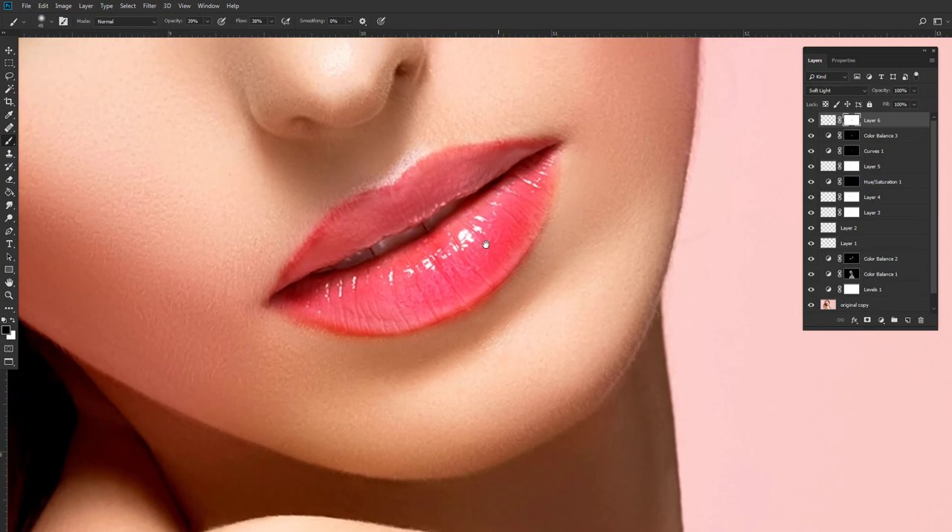
Create a new layer above Layer 6 and paint both lips on it with blue 0600ff.
left_click(906, 320)
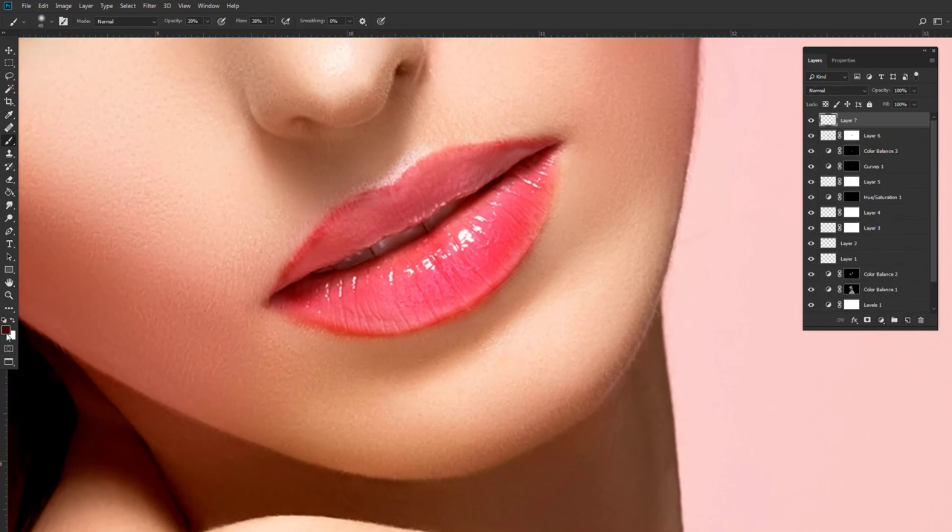
left_click(7, 331)
left_click_drag(763, 289, 762, 295)
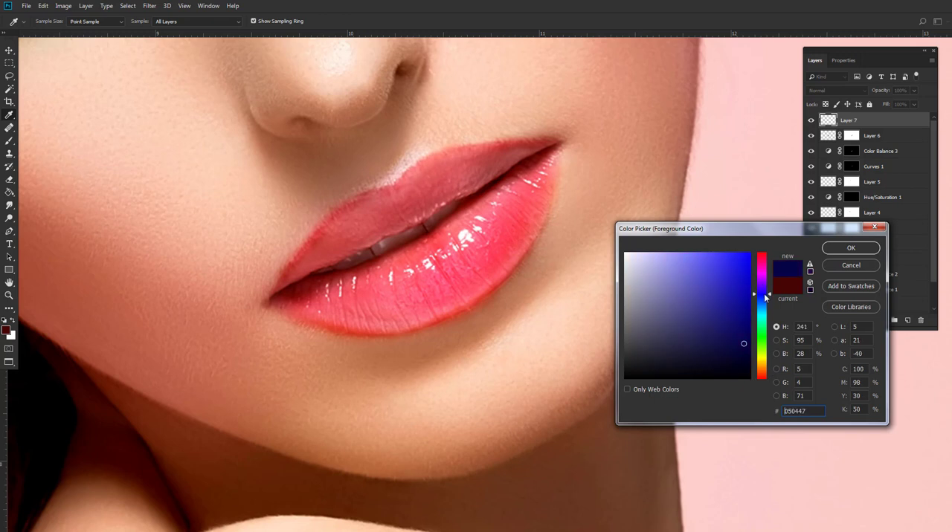
left_click(824, 248)
key("b")
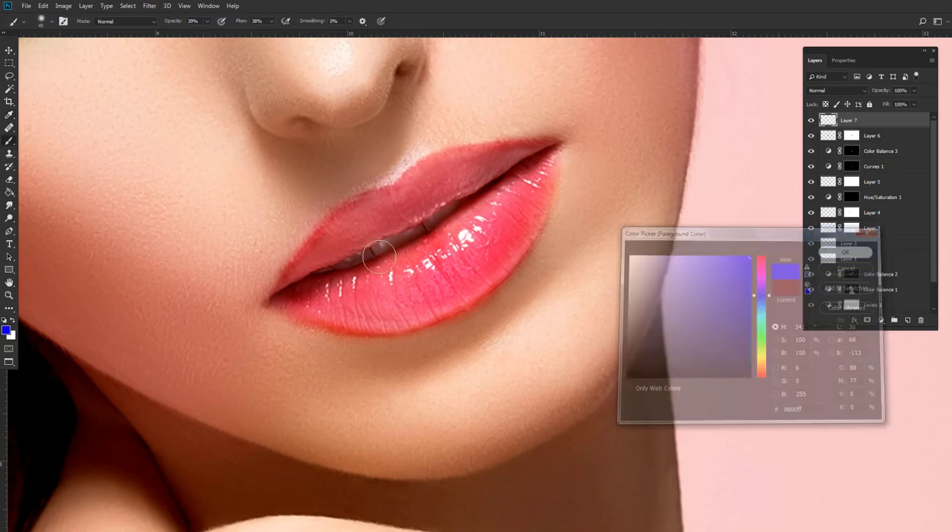
mouse_move(292, 277)
left_mouse_down()
mouse_move(379, 205)
mouse_move(348, 242)
mouse_move(463, 167)
mouse_move(449, 183)
mouse_move(468, 159)
mouse_move(450, 164)
mouse_move(530, 149)
mouse_move(414, 206)
mouse_move(413, 191)
mouse_move(480, 156)
mouse_move(416, 170)
mouse_move(312, 239)
mouse_move(275, 291)
mouse_move(444, 193)
mouse_move(328, 246)
mouse_move(313, 290)
mouse_move(384, 272)
mouse_move(518, 198)
mouse_move(470, 260)
mouse_move(480, 264)
mouse_move(547, 174)
mouse_move(494, 255)
mouse_move(363, 324)
mouse_move(284, 298)
mouse_move(341, 316)
mouse_move(416, 306)
mouse_move(523, 242)
mouse_move(444, 278)
mouse_move(301, 297)
mouse_move(453, 259)
mouse_move(462, 220)
mouse_move(354, 284)
mouse_move(384, 306)
mouse_move(383, 318)
mouse_move(468, 258)
mouse_move(452, 252)
mouse_move(353, 310)
left_mouse_up()
Set the blue lip layer's blend mode to Soft Light and its opacity to 36%.
left_click(833, 90)
left_click(818, 221)
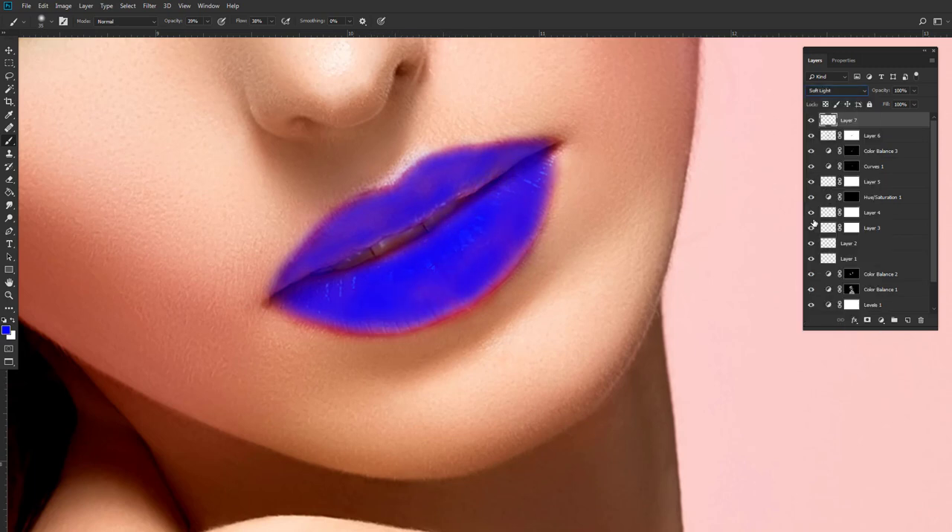
left_click_drag(466, 236, 456, 255)
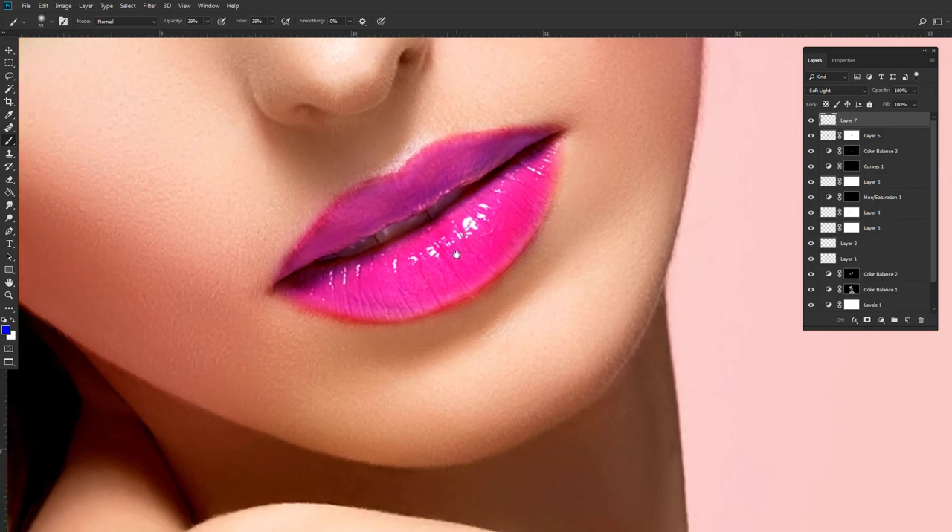
left_click(913, 91)
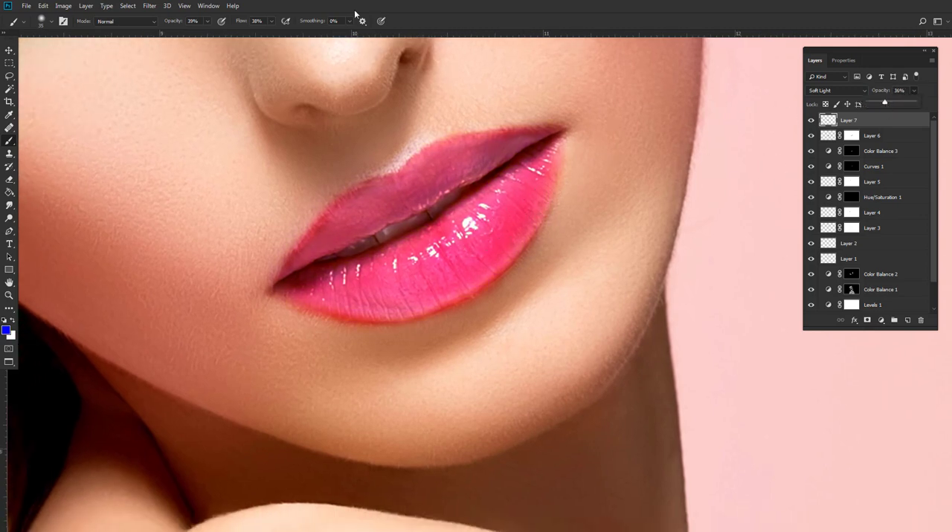
Apply a Gaussian Blur with a 2.5 pixel radius to the blue lip layer and compare the lips with and without it.
left_click(152, 6)
mouse_move(160, 119)
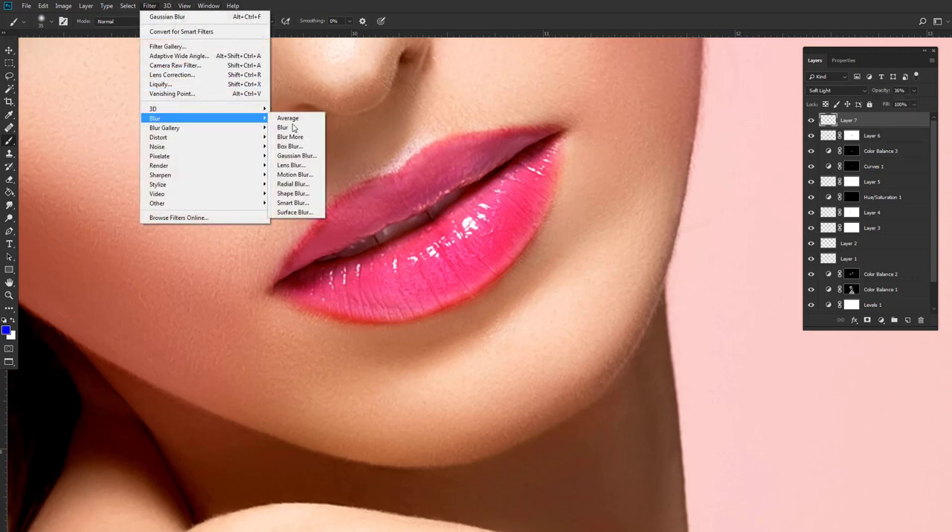
left_click(298, 156)
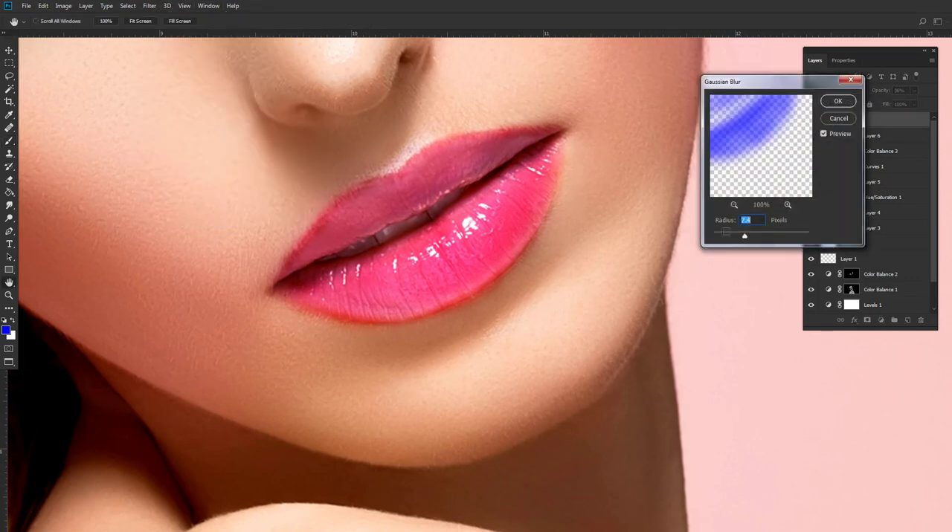
left_click(726, 236)
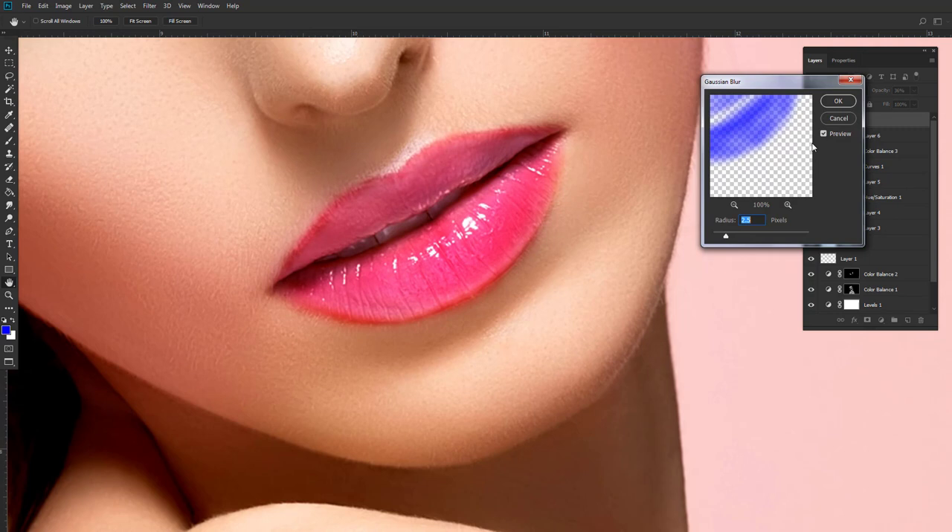
left_click(843, 104)
left_click(810, 121)
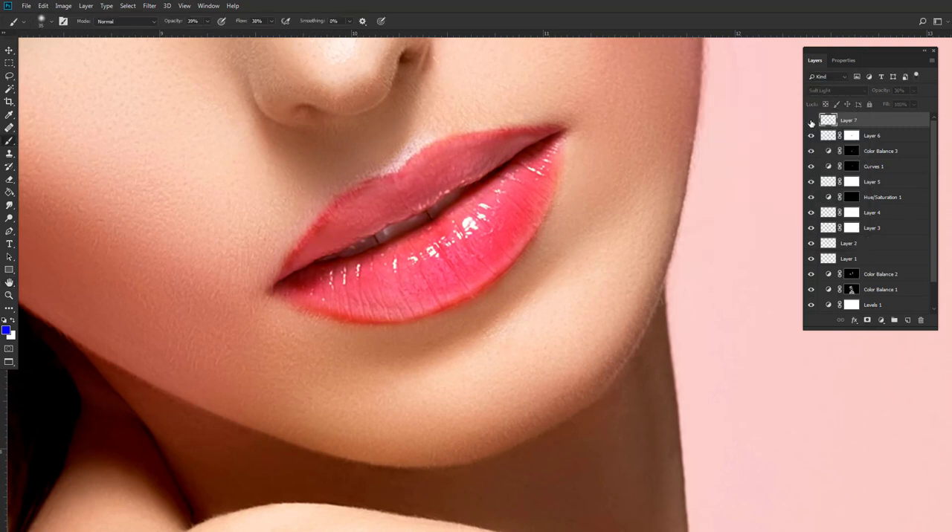
left_click(811, 121)
Lower the blue lip layer's opacity to 13% and check its effect on the whole portrait.
left_click(913, 90)
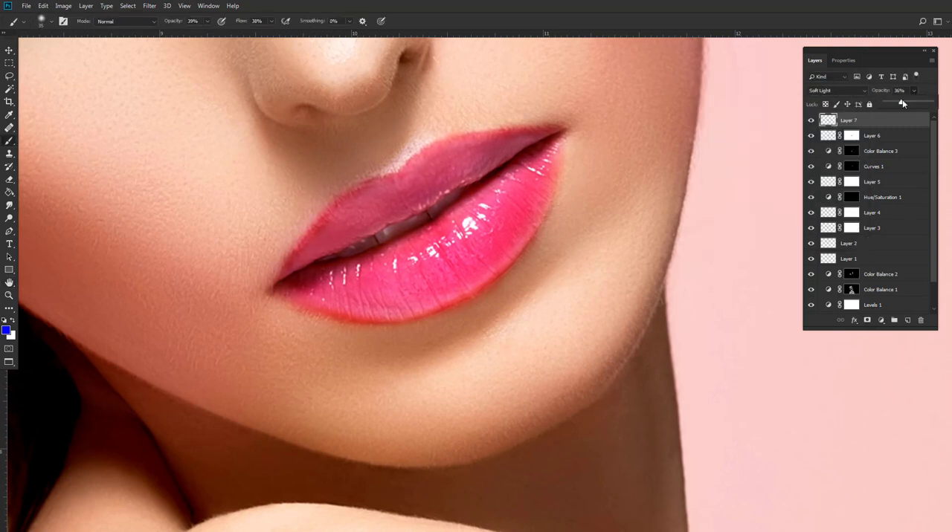
mouse_move(892, 105)
left_mouse_down()
mouse_move(867, 105)
mouse_move(904, 104)
left_mouse_up()
scroll(497, 180, "down", 5)
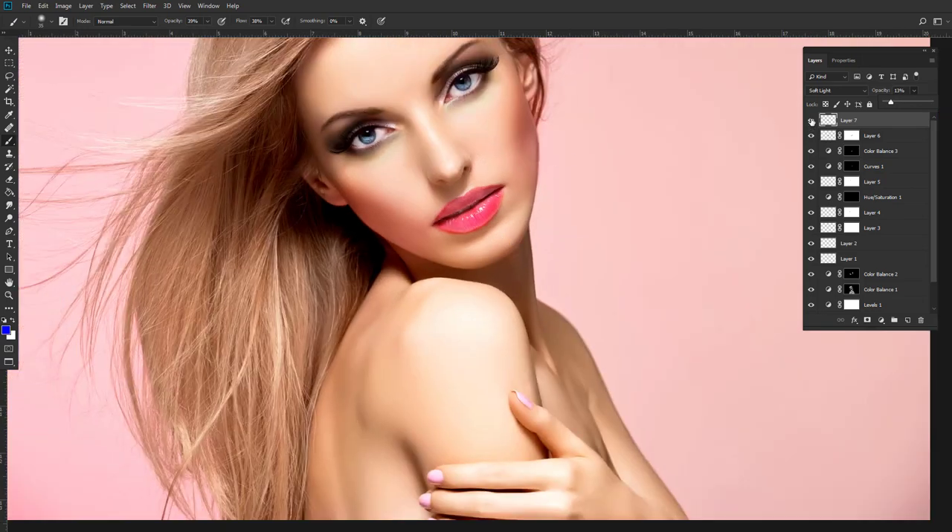
left_click(811, 120)
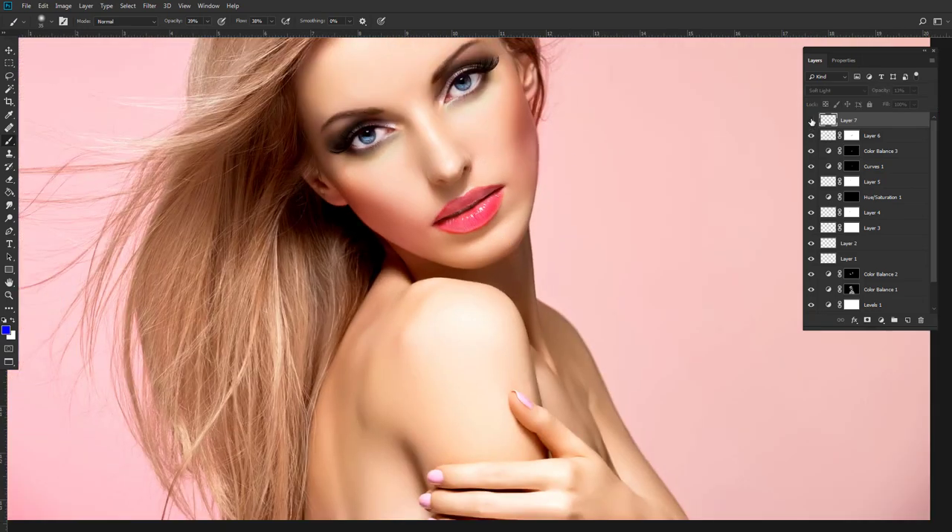
left_click(811, 121)
scroll(456, 160, "up", 4)
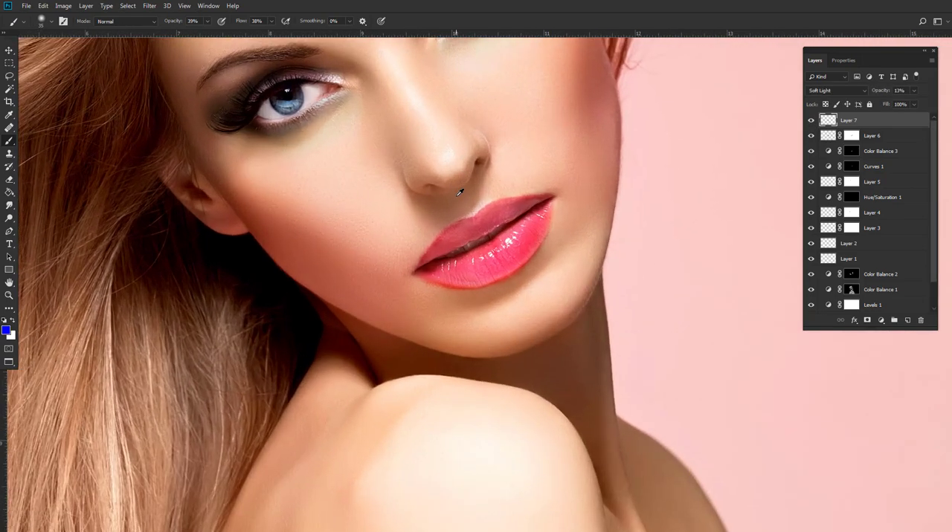
scroll(464, 211, "up", 2)
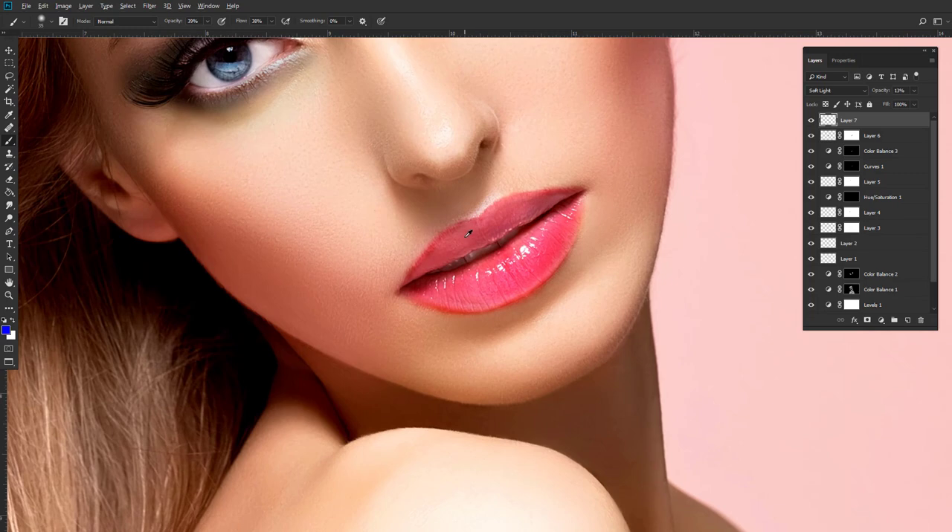
scroll(468, 235, "up", 2)
scroll(454, 241, "up", 2)
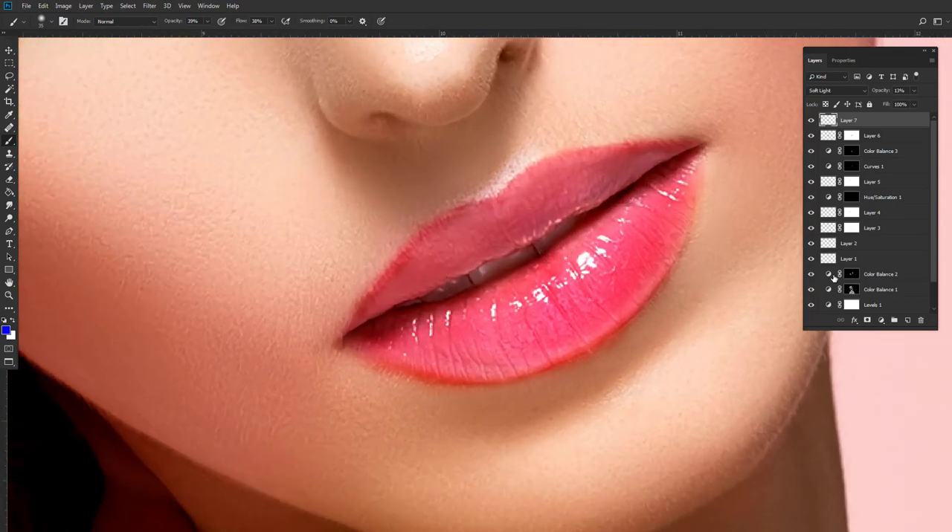
Stamp all visible layers into a new merged layer at the top of the layer stack.
scroll(874, 274, "down", 2)
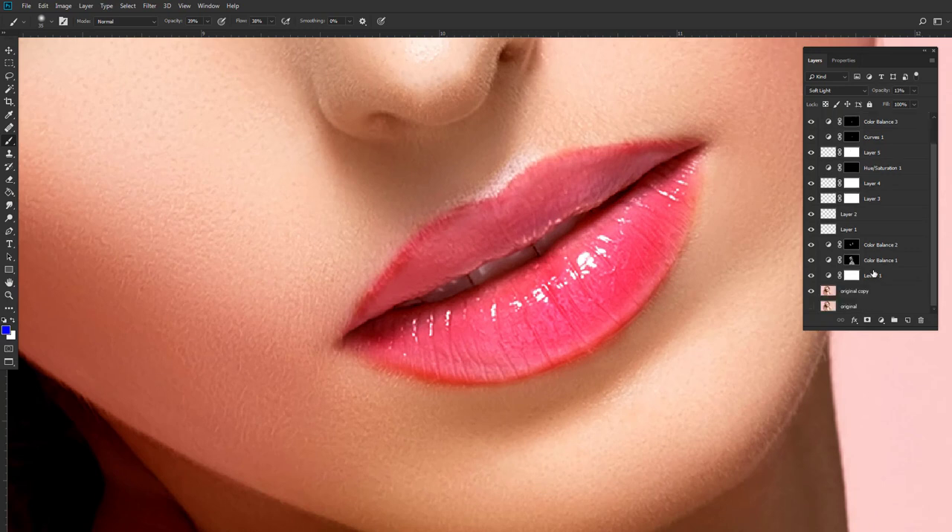
scroll(871, 268, "up", 2)
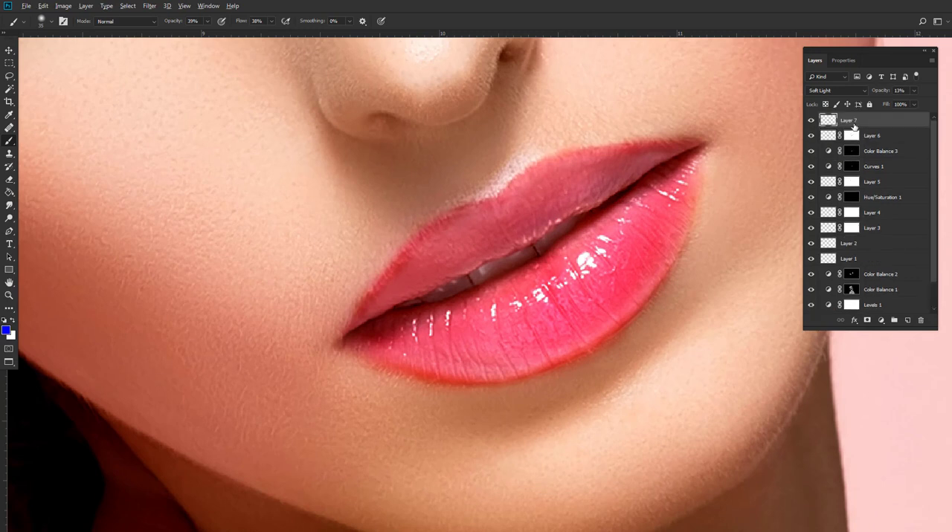
key("ctrl+alt+shift+e")
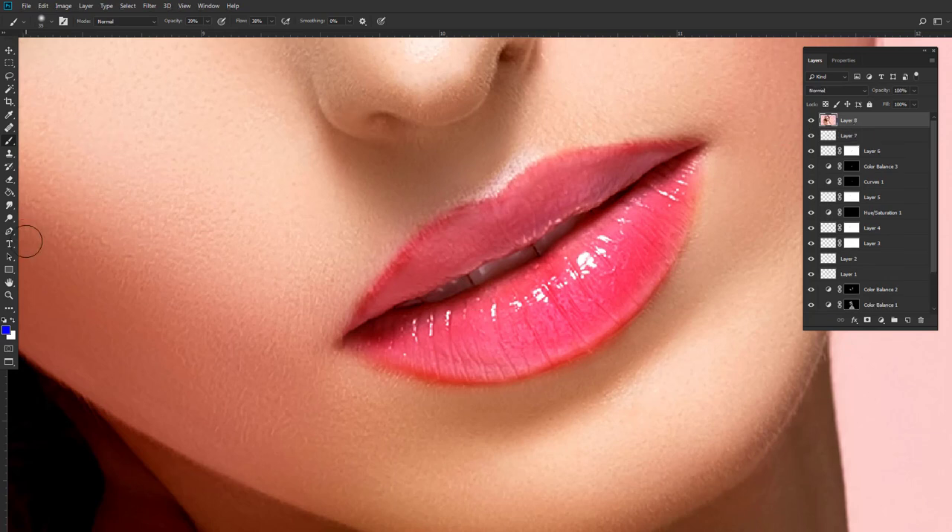
Set up the Smudge tool with the 피부스머지 brush at 20 px and 25% strength.
left_click(9, 206)
right_click(299, 222)
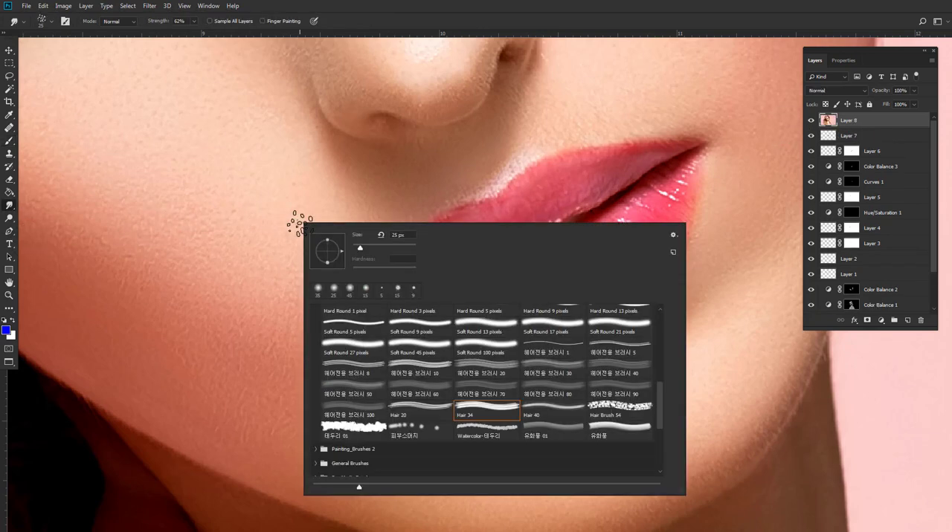
left_click(411, 426)
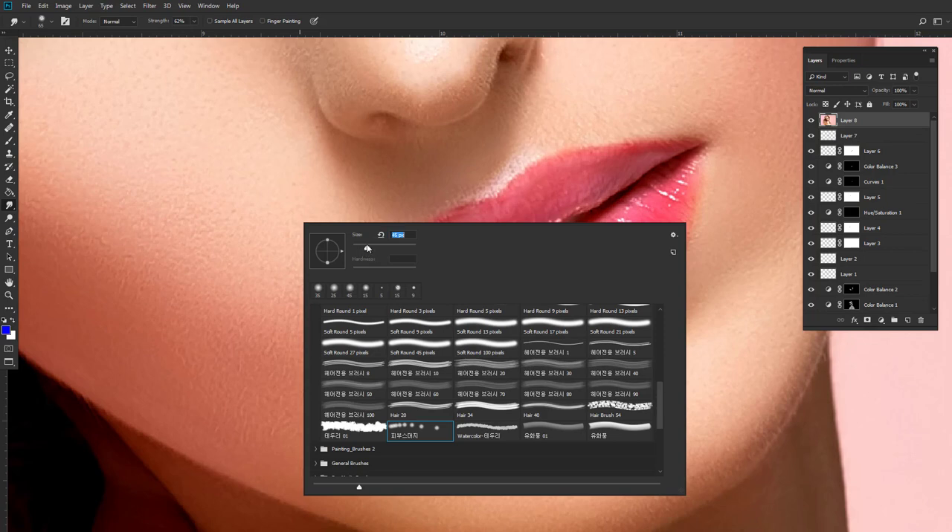
left_click(527, 204)
scroll(436, 232, "up", 1)
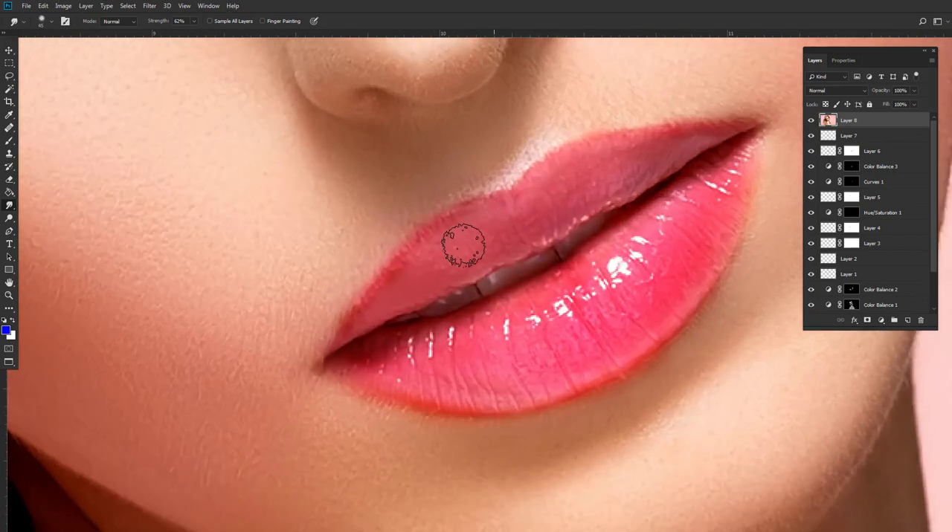
key("bracketleft")
key("bracketleft")
key("bracketleft")
key("bracketleft")
key("bracketleft")
key("bracketleft")
left_click(194, 21)
left_click_drag(195, 34, 177, 34)
key("bracketleft")
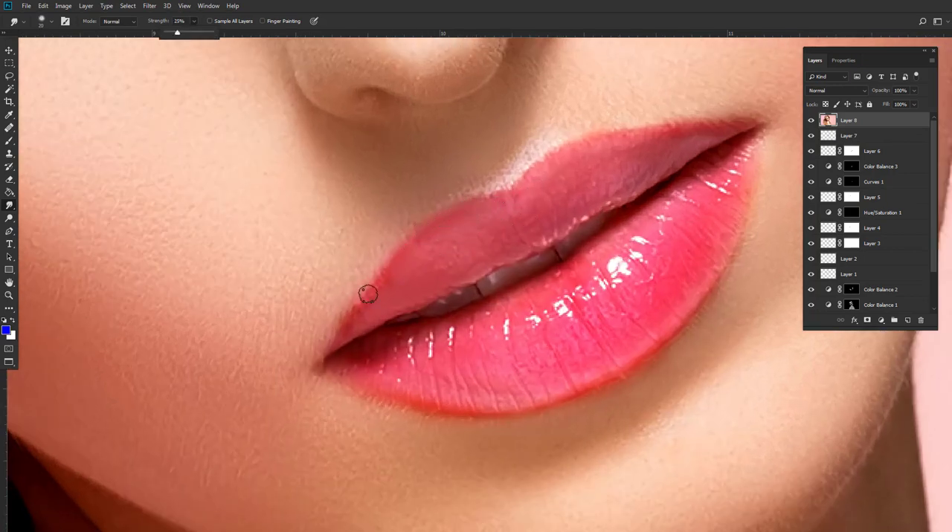
Smudge along the edges and surfaces of the upper and lower lips to smooth them on the merged layer.
mouse_move(367, 295)
left_mouse_down()
mouse_move(511, 185)
mouse_move(639, 133)
mouse_move(712, 125)
left_mouse_up()
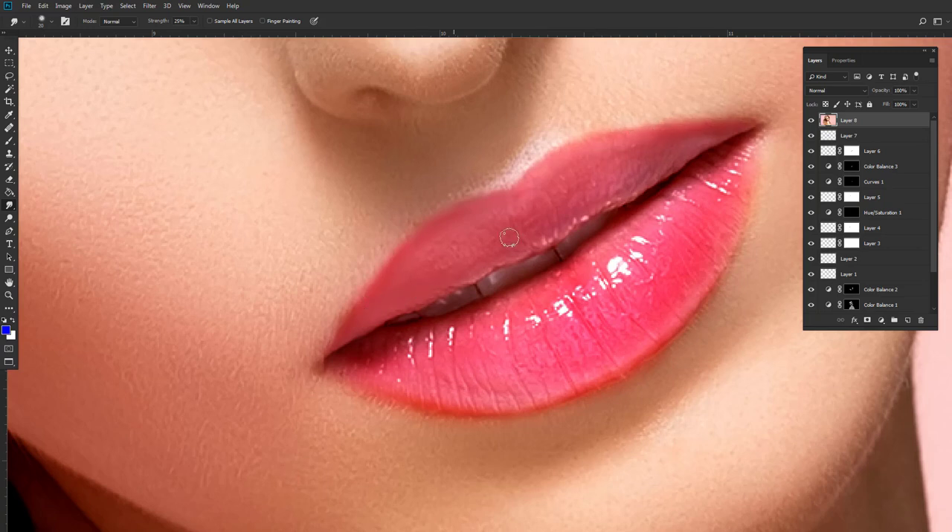
left_click_drag(455, 271, 461, 221)
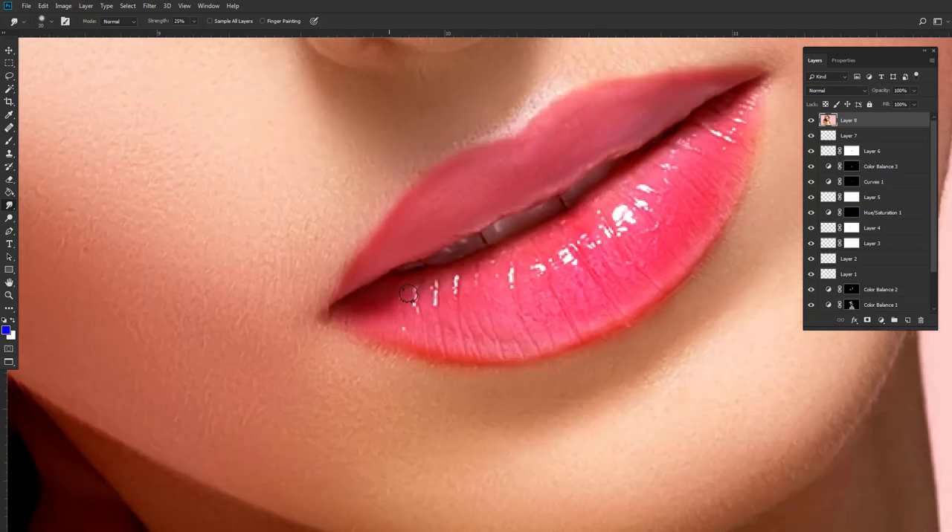
left_click_drag(587, 216, 553, 236)
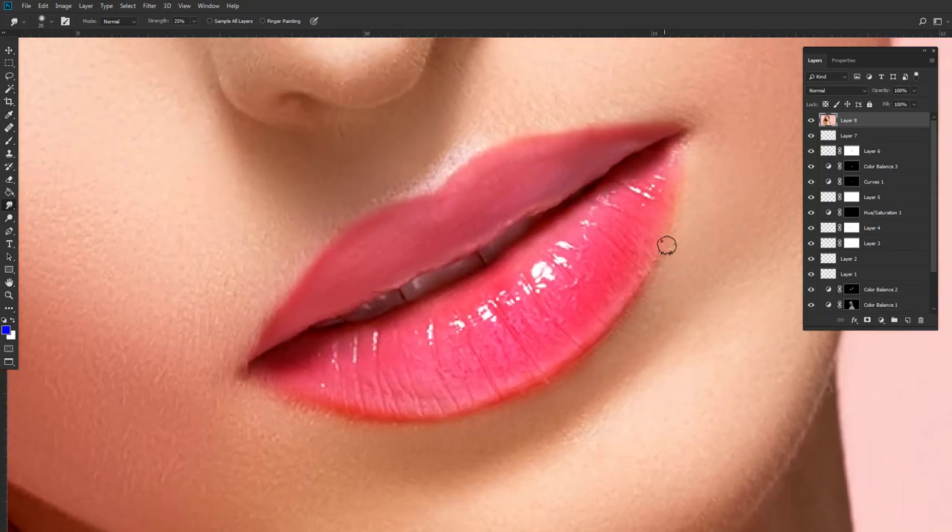
left_click_drag(638, 268, 646, 215)
left_click_drag(356, 342, 377, 330)
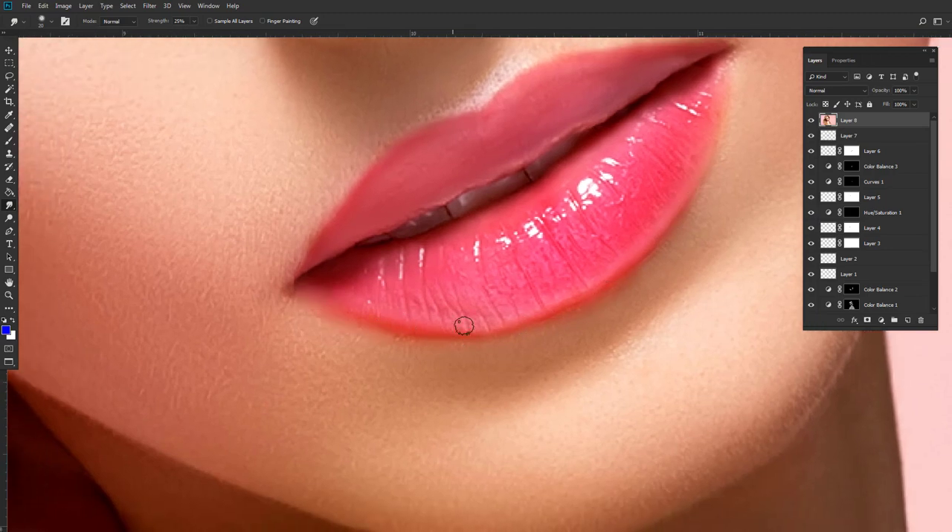
scroll(560, 283, "down", 1)
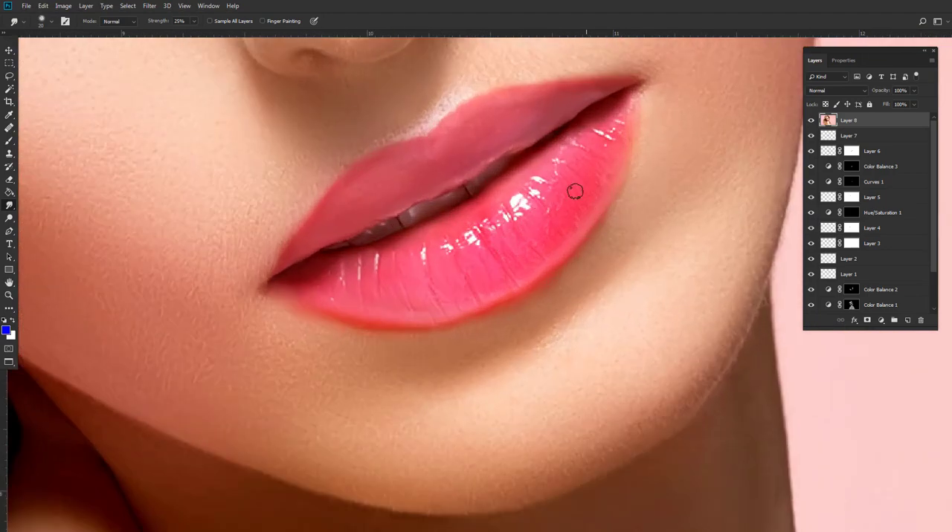
scroll(575, 191, "up", 2)
scroll(565, 206, "down", 2)
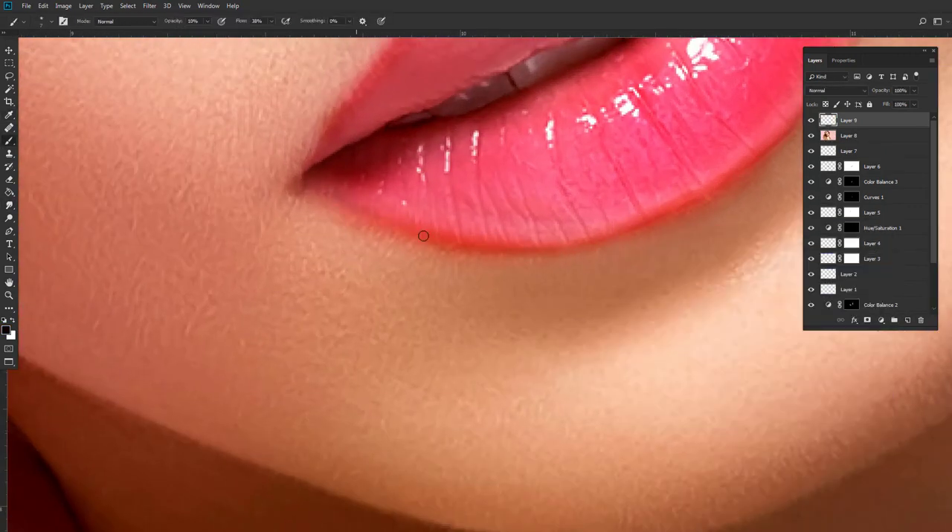
Paint a dark outline along the lower lip's border on a new layer, with the brush at 10% opacity and 38% flow.
left_click_drag(394, 226, 455, 243)
left_click_drag(476, 244, 426, 238)
left_click_drag(372, 226, 455, 245)
left_click_drag(483, 242, 431, 244)
mouse_move(513, 223)
left_mouse_down()
mouse_move(423, 276)
mouse_move(441, 302)
mouse_move(563, 194)
left_mouse_up()
mouse_move(605, 73)
left_mouse_down()
mouse_move(560, 223)
mouse_move(576, 155)
left_mouse_up()
left_click_drag(536, 133, 574, 182)
left_click_drag(499, 181, 585, 166)
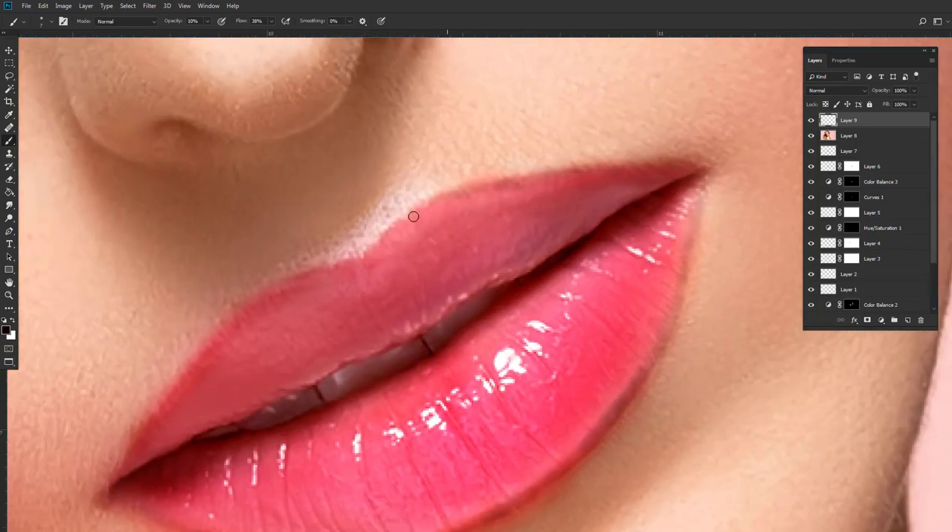
Paint the dark outline along the upper lip's contour from the cupid's bow out to the mouth corners.
left_click_drag(413, 216, 385, 241)
left_click_drag(369, 251, 517, 176)
mouse_move(315, 332)
left_mouse_down()
mouse_move(262, 409)
mouse_move(326, 450)
left_mouse_up()
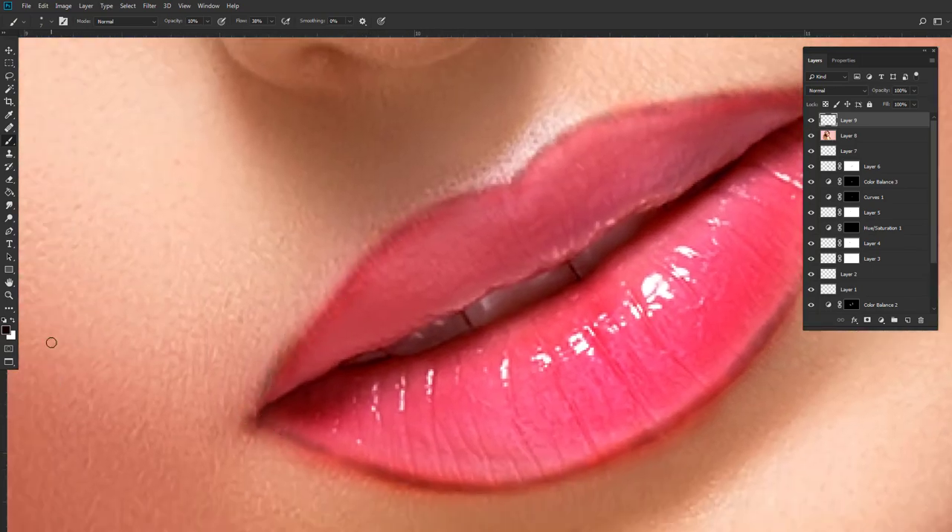
scroll(406, 284, "down", 12)
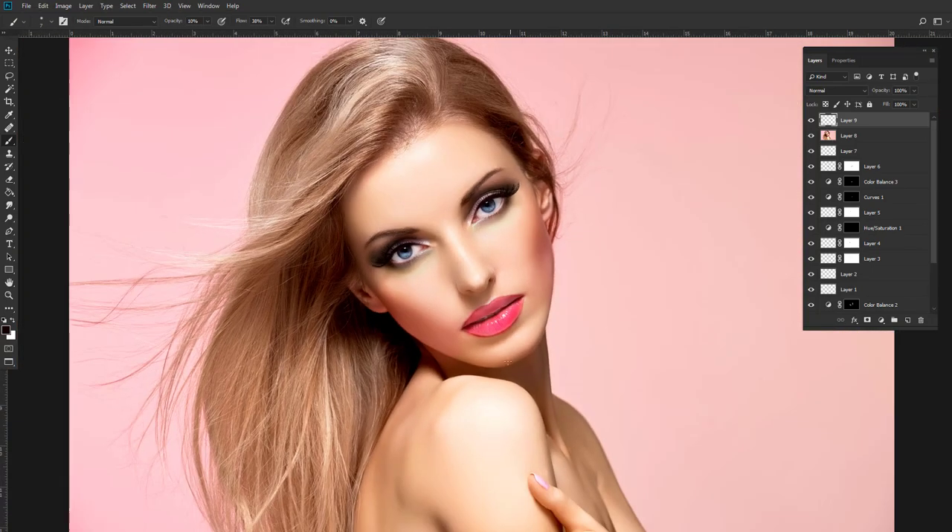
Lower the lip outline layer's opacity to 73% and compare the lips with and without it.
scroll(493, 316, "up", 6)
scroll(492, 315, "up", 4)
left_click_drag(914, 94, 905, 104)
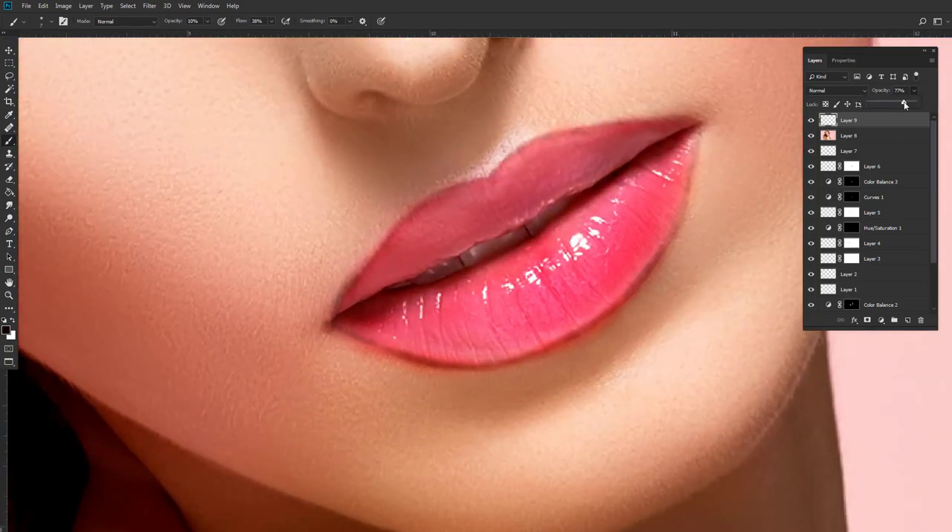
left_click(810, 124)
left_click(810, 123)
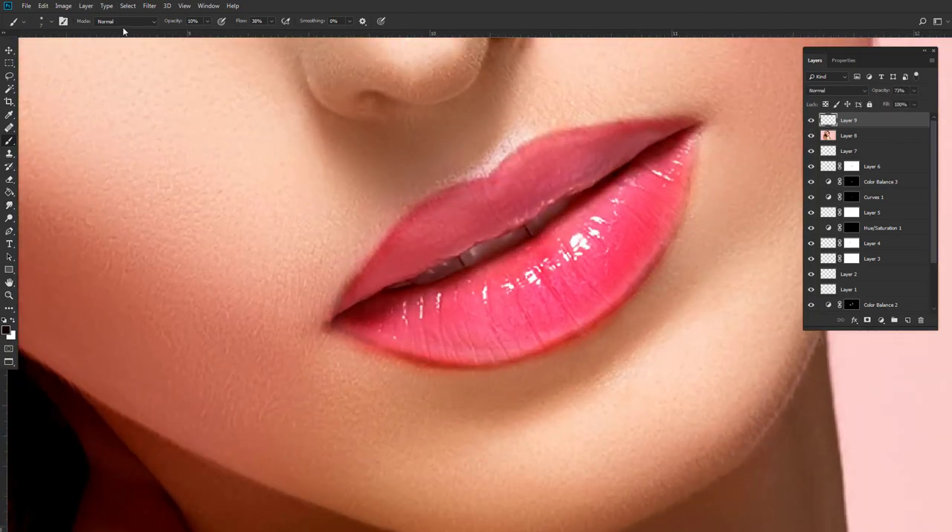
Soften the lip outline layer with a Gaussian Blur and give it a white layer mask.
left_click(149, 5)
mouse_move(169, 120)
left_click(294, 156)
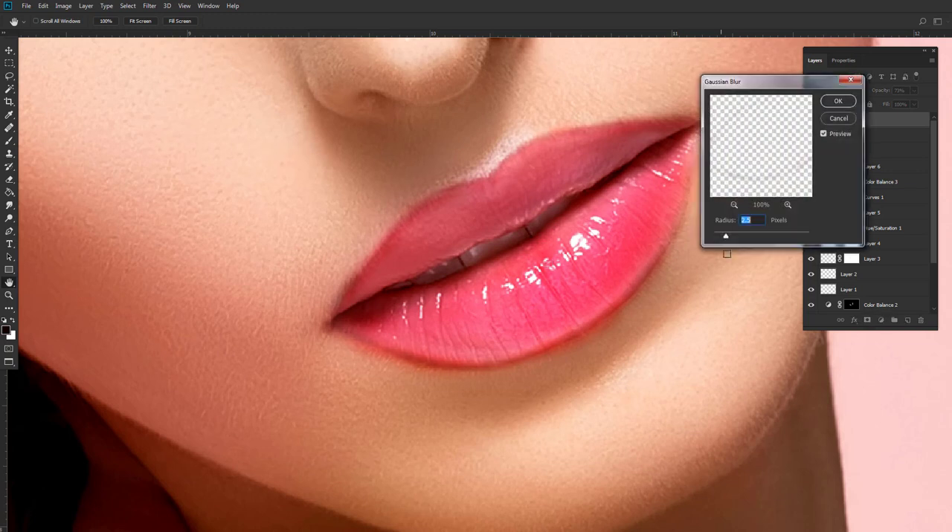
left_click(838, 101)
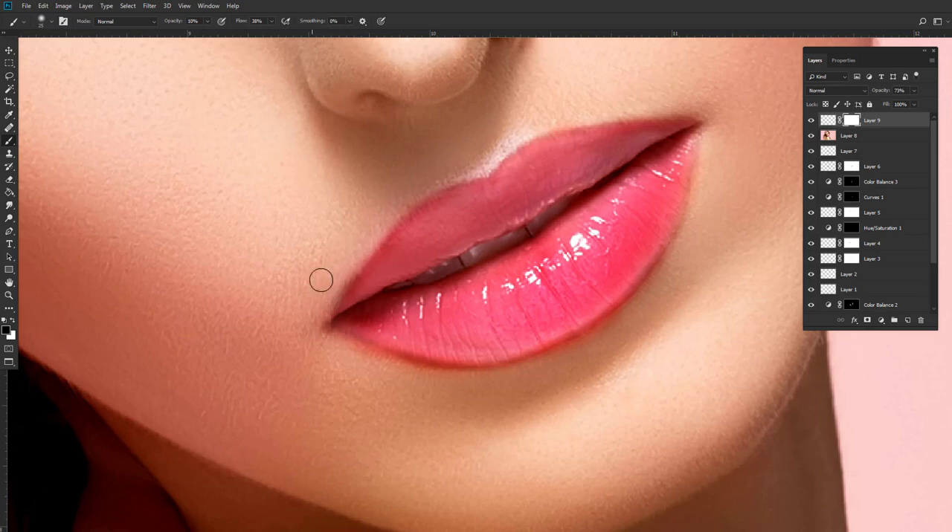
Compare the retouched portrait with the original image layer, checking the face and eye area closely.
scroll(385, 270, "down", 8)
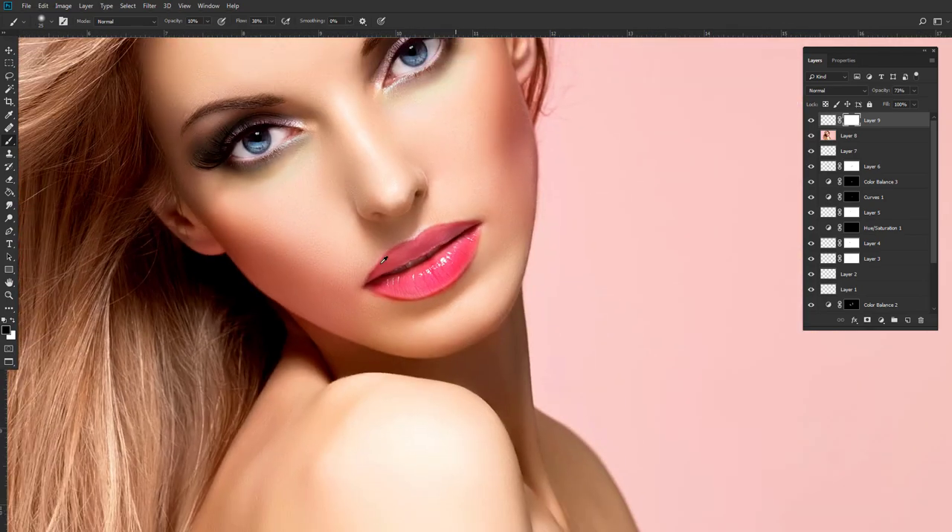
scroll(891, 281, "down", 3)
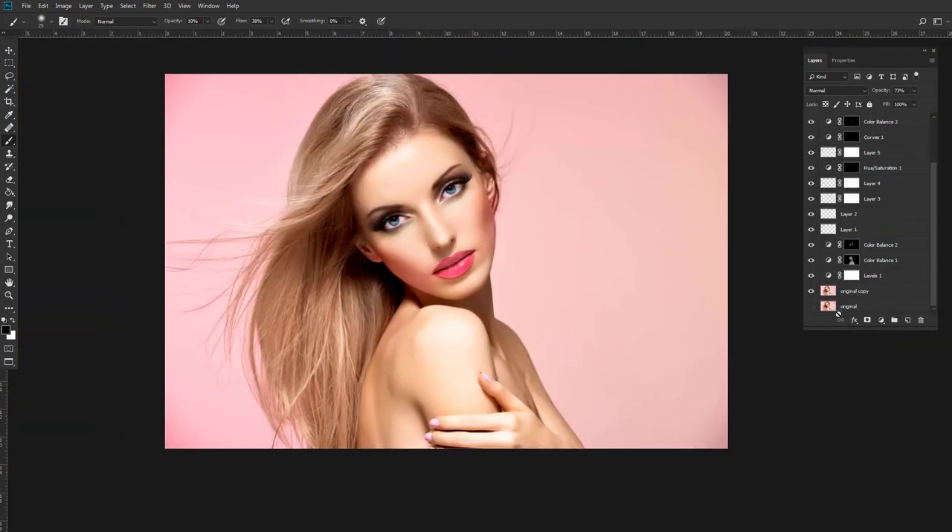
left_click(811, 310, "alt")
left_click(811, 309, "alt")
scroll(452, 211, "up", 6)
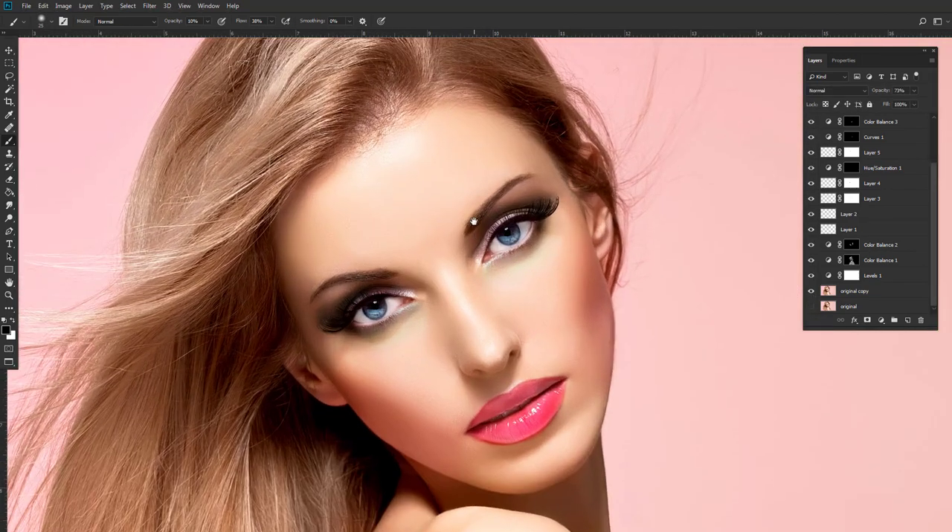
scroll(473, 222, "up", 4)
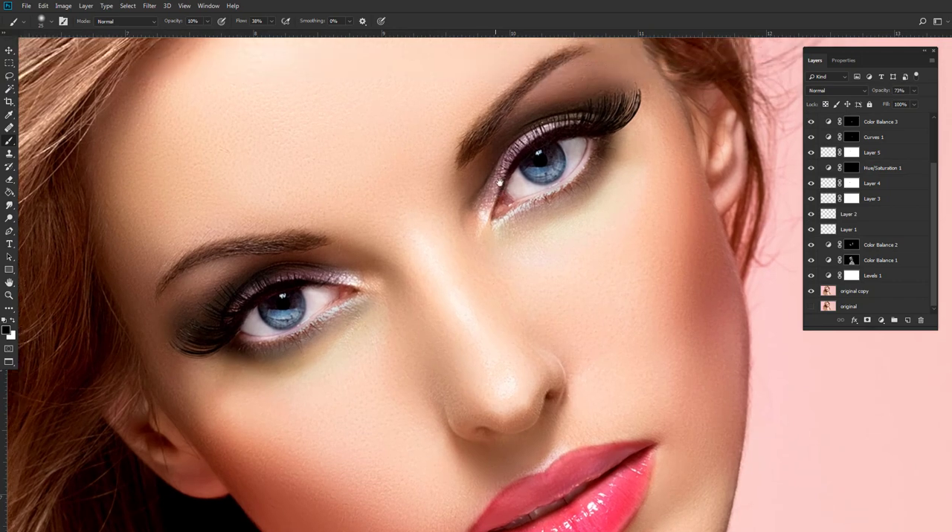
Add a new empty layer above the lip outline layer and choose a near-black blue foreground colour.
left_click_drag(499, 183, 532, 233)
left_click(883, 124)
scroll(880, 143, "up", 2)
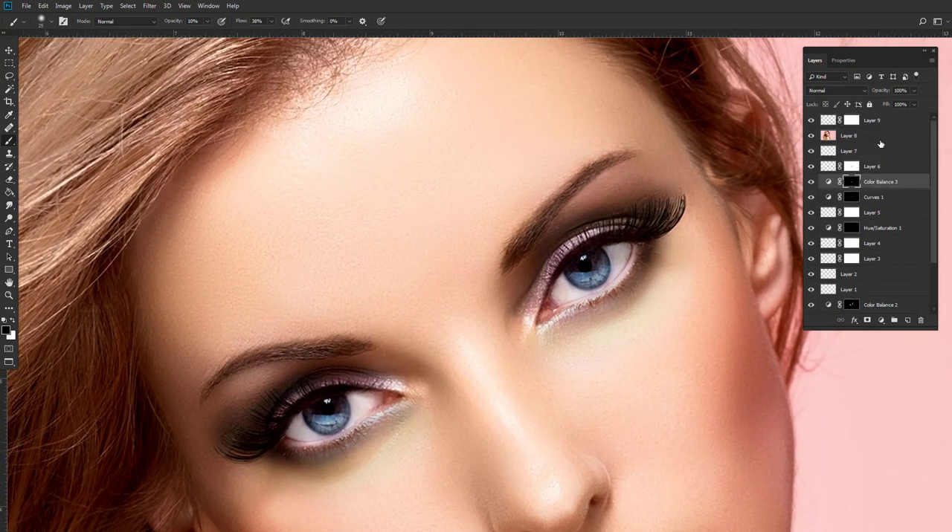
left_click(882, 123)
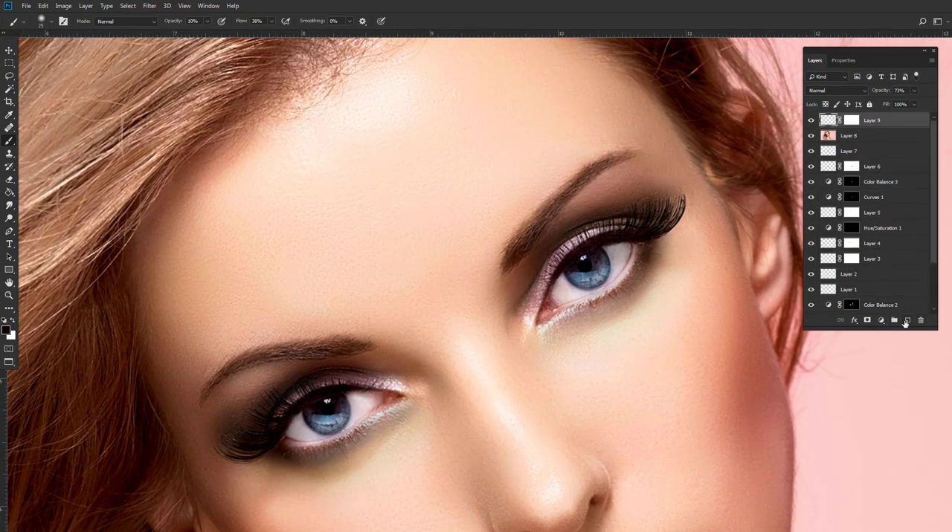
left_click(906, 321)
left_click(6, 334)
left_click_drag(761, 331, 762, 309)
left_click(742, 367)
Paint both eyebrows darker along their shape on the new layer, reducing the brush size to 10 px and using 29% opacity.
mouse_move(492, 277)
left_mouse_down()
mouse_move(572, 162)
mouse_move(639, 112)
mouse_move(695, 93)
left_mouse_up()
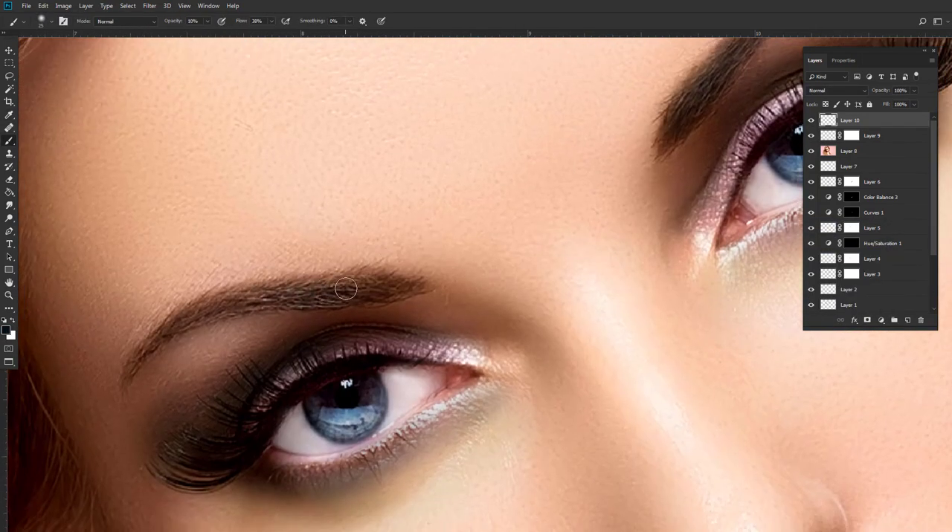
mouse_move(250, 301)
left_mouse_down()
mouse_move(399, 280)
mouse_move(208, 301)
mouse_move(216, 305)
mouse_move(117, 390)
mouse_move(213, 302)
left_mouse_up()
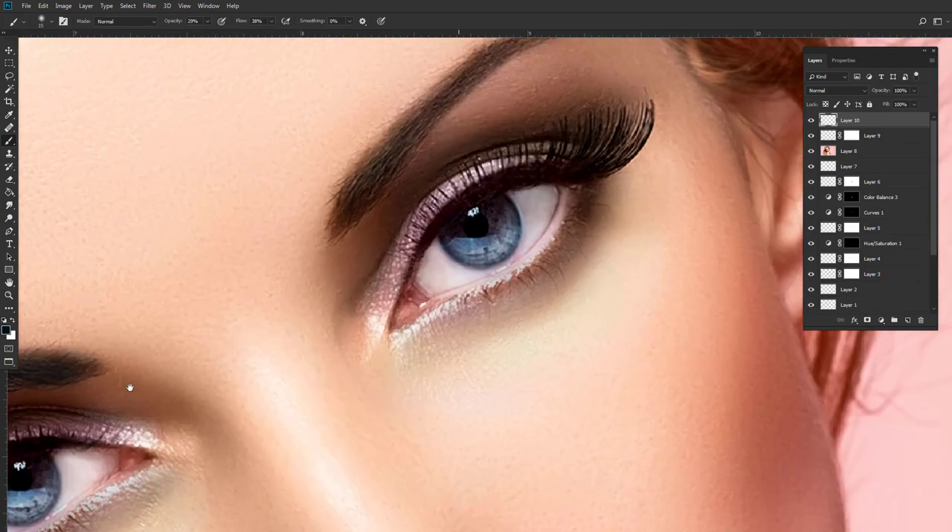
scroll(364, 302, "up", 3)
mouse_move(365, 302)
left_mouse_down()
mouse_move(391, 243)
mouse_move(398, 253)
mouse_move(478, 173)
mouse_move(541, 152)
left_mouse_up()
key("[")
scroll(467, 215, "down", 5)
scroll(467, 215, "down", 4)
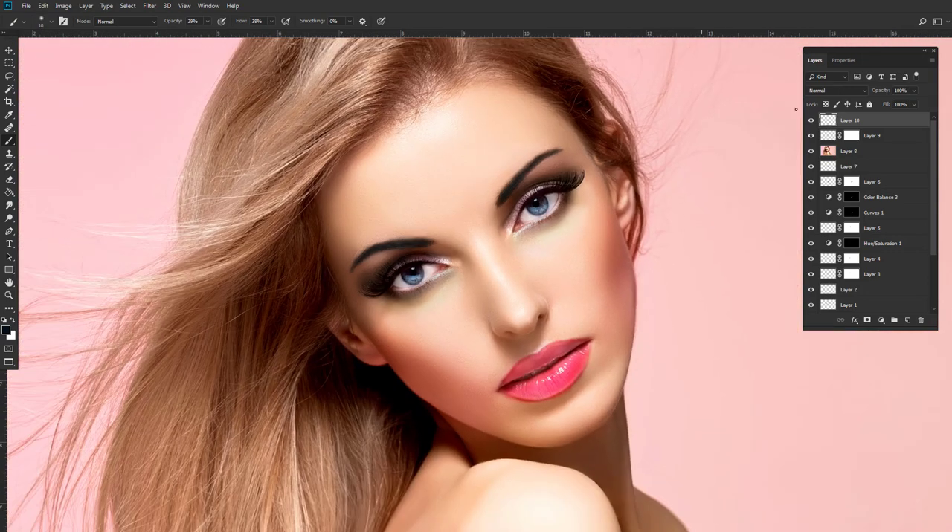
Apply a Gaussian Blur with a 1.4 pixel radius to the eyebrow layer.
left_click(148, 7)
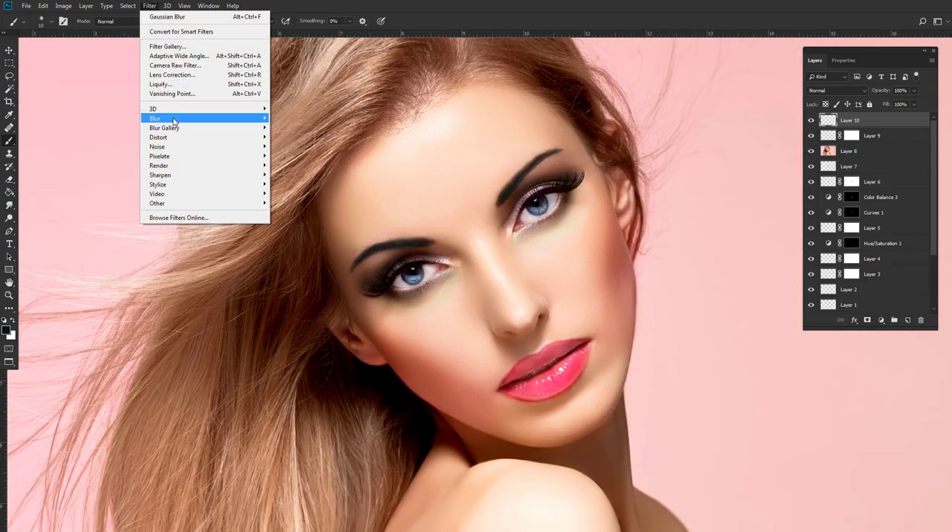
mouse_move(253, 119)
left_click(297, 157)
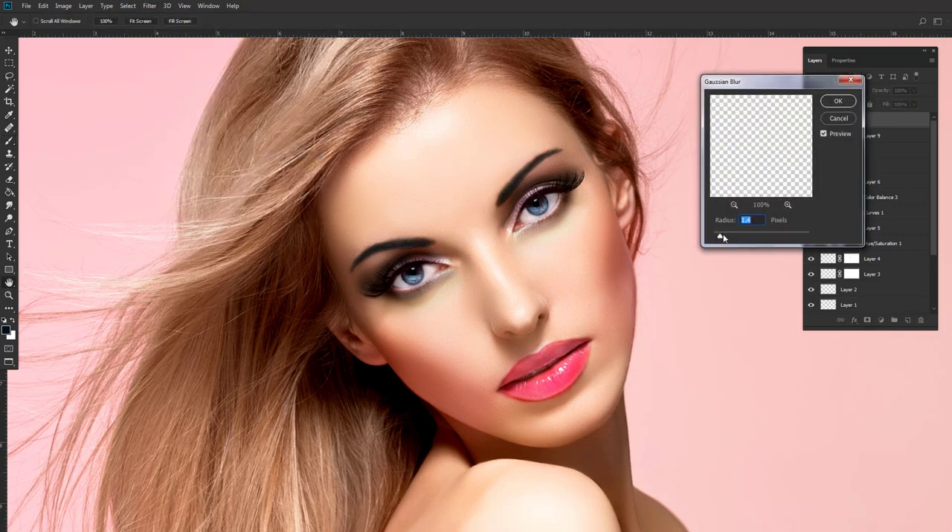
left_click(838, 101)
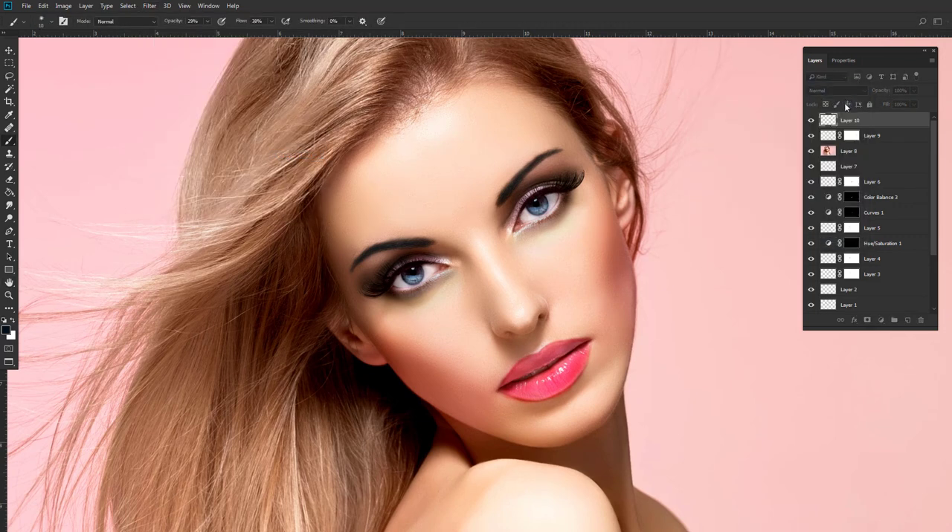
Set the eyebrow layer's blend mode to Soft Light after trying Color, and lower its opacity to 72%.
left_click(828, 90)
left_click(811, 325)
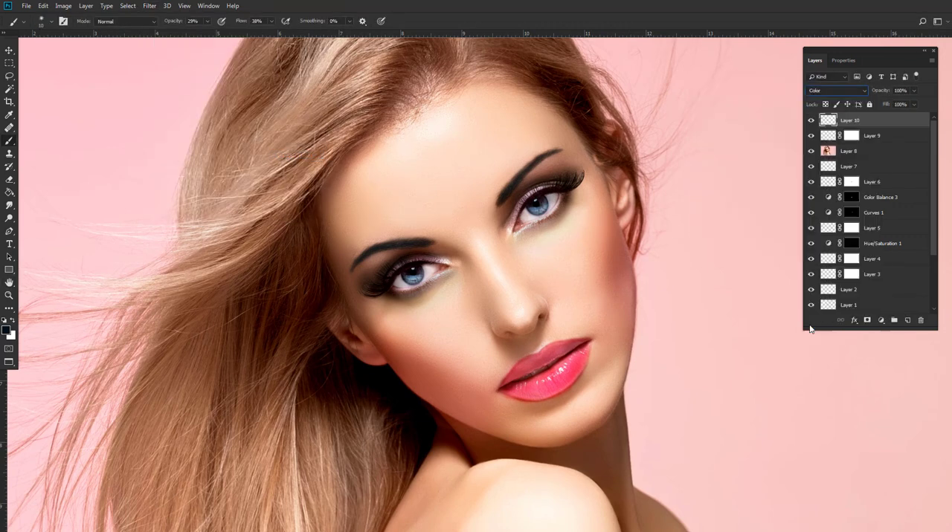
left_click(833, 92)
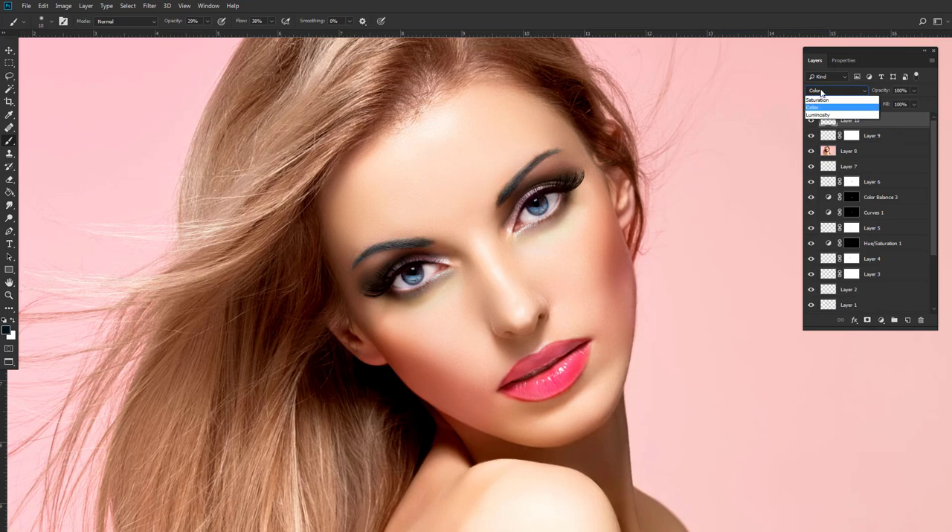
left_click(814, 216)
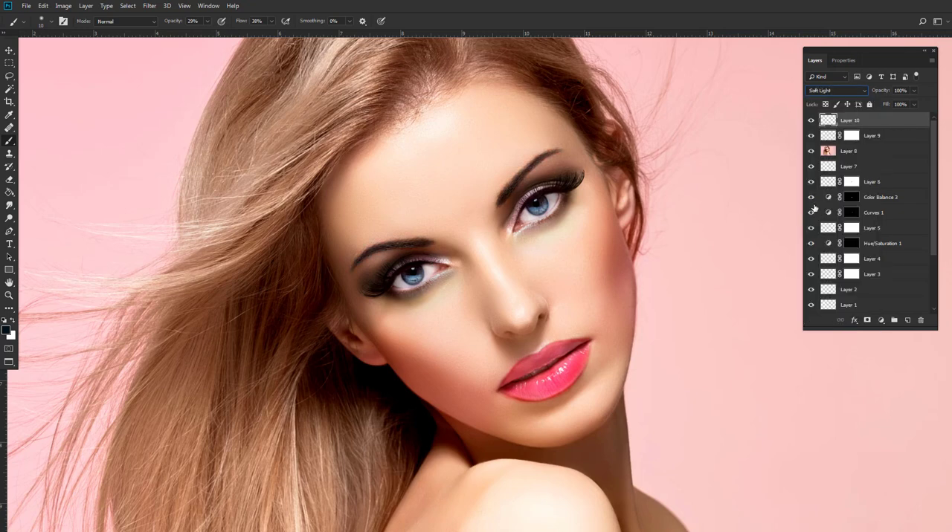
left_click(811, 122)
left_click(811, 121)
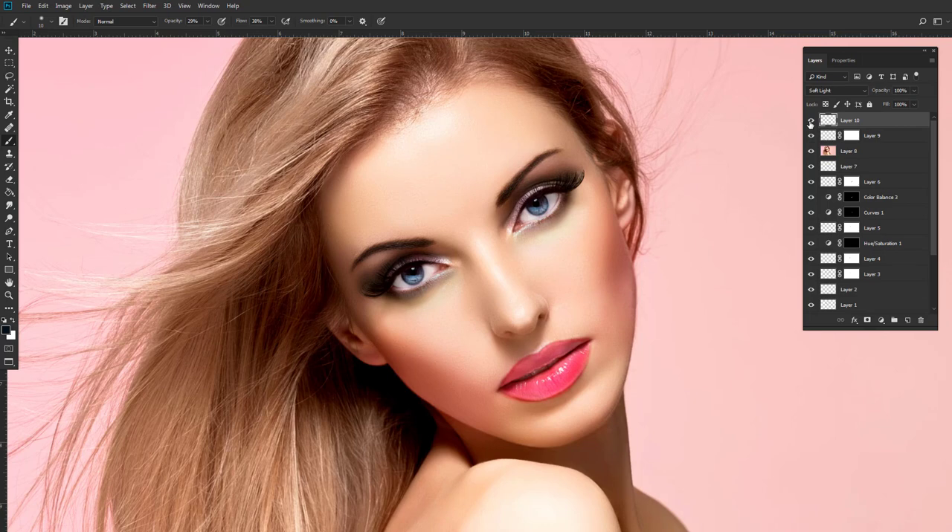
left_click(915, 90)
left_click_drag(492, 224, 487, 210)
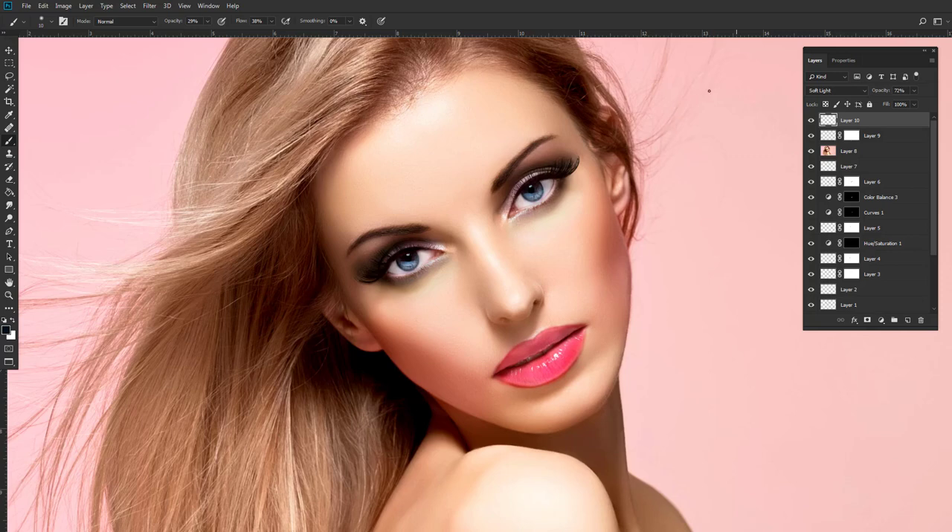
Examine the eyebrows, eyes and lips both across the whole portrait and close up on the face.
scroll(533, 136, "down", 3)
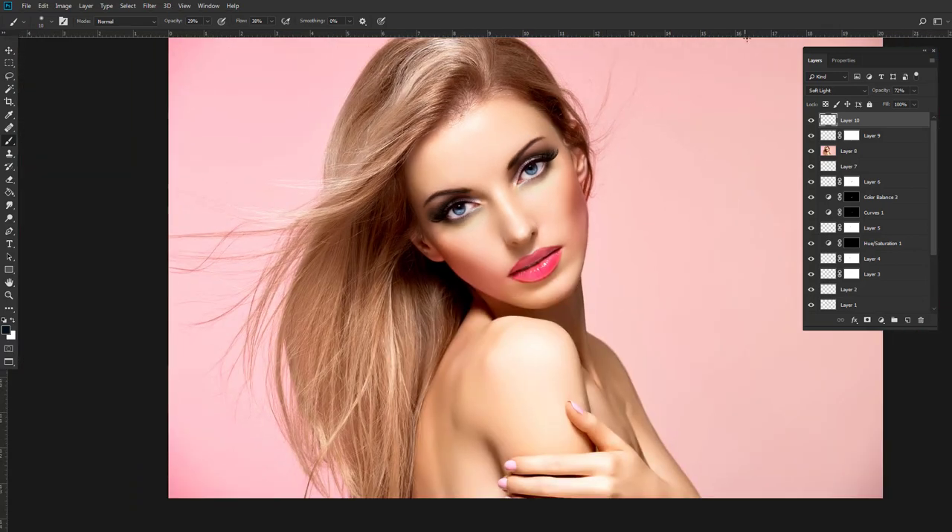
scroll(456, 194, "down", 4)
scroll(483, 223, "up", 4)
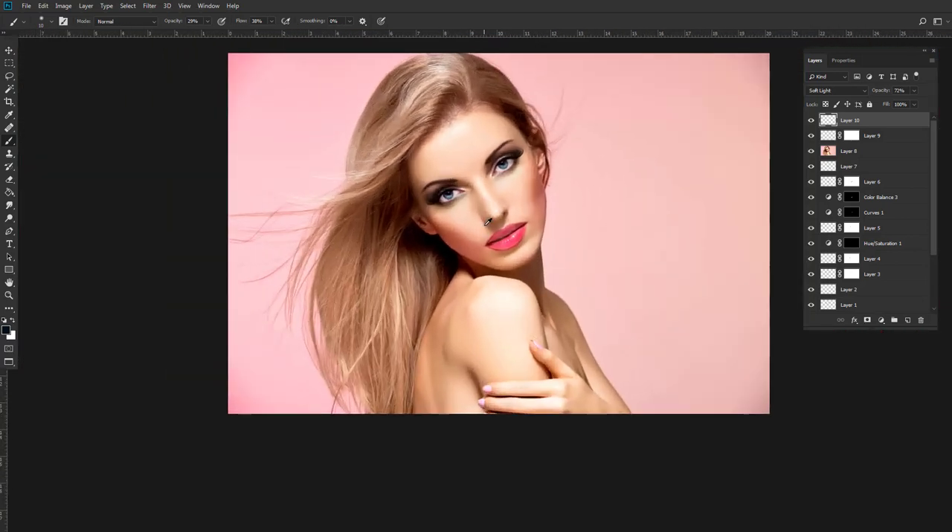
scroll(492, 213, "up", 1)
scroll(492, 213, "up", 1)
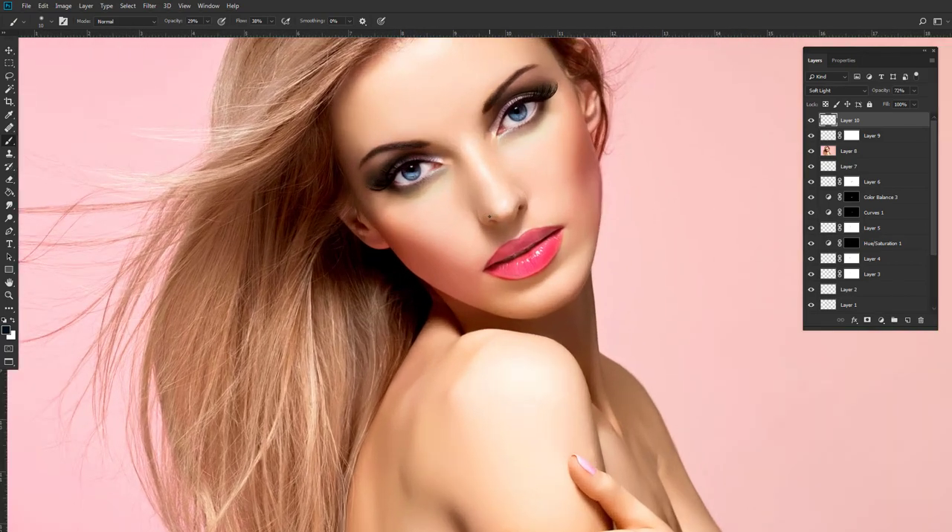
scroll(491, 212, "up", 1)
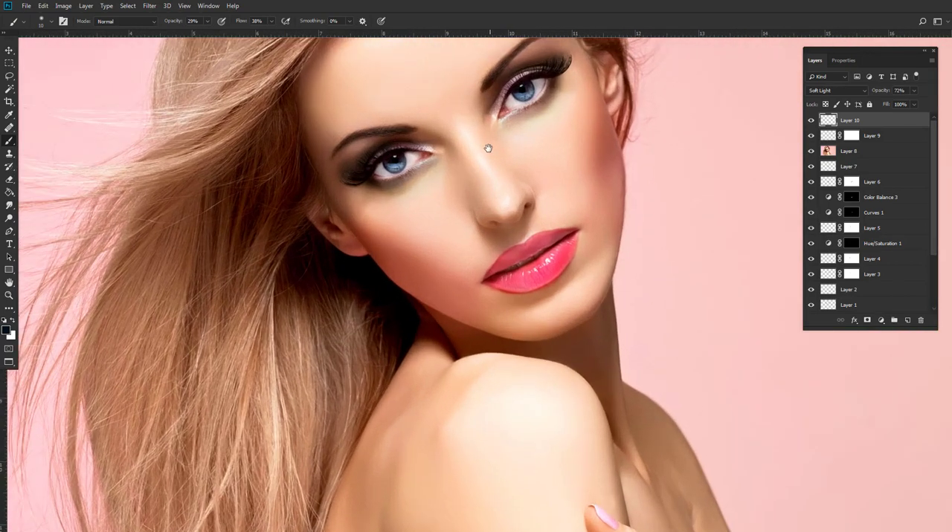
scroll(488, 148, "down", 4)
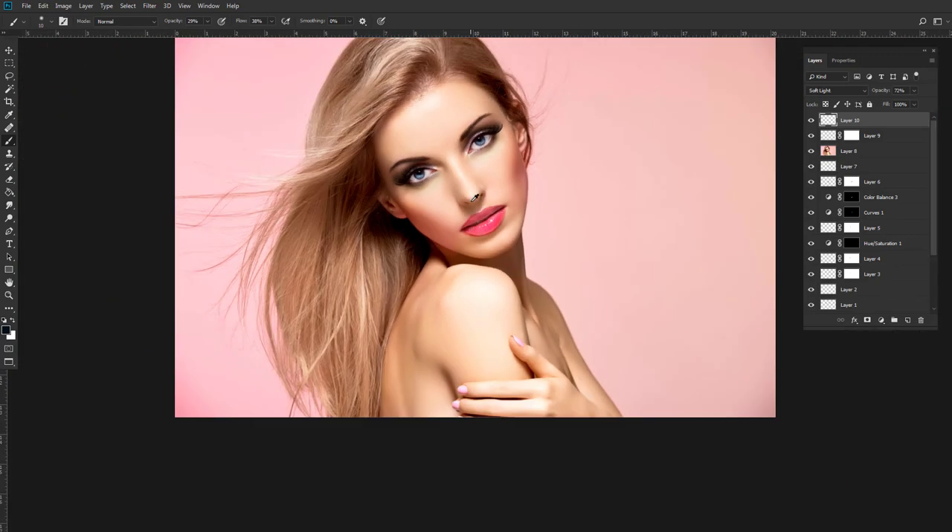
scroll(474, 197, "up", 3)
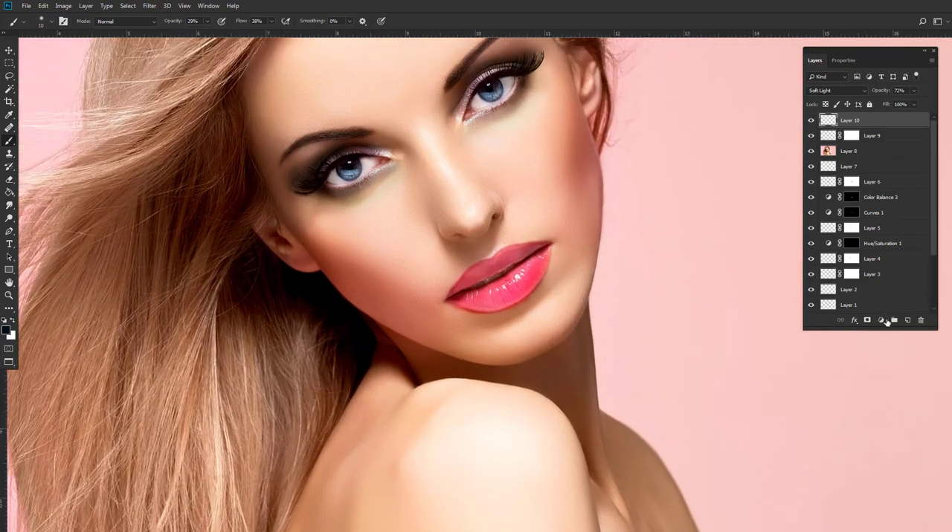
Add a Curves adjustment layer above the eyebrow layer, darkening with a point at input 172, output 72, and invert its mask to black.
left_click(885, 320)
left_click(908, 381)
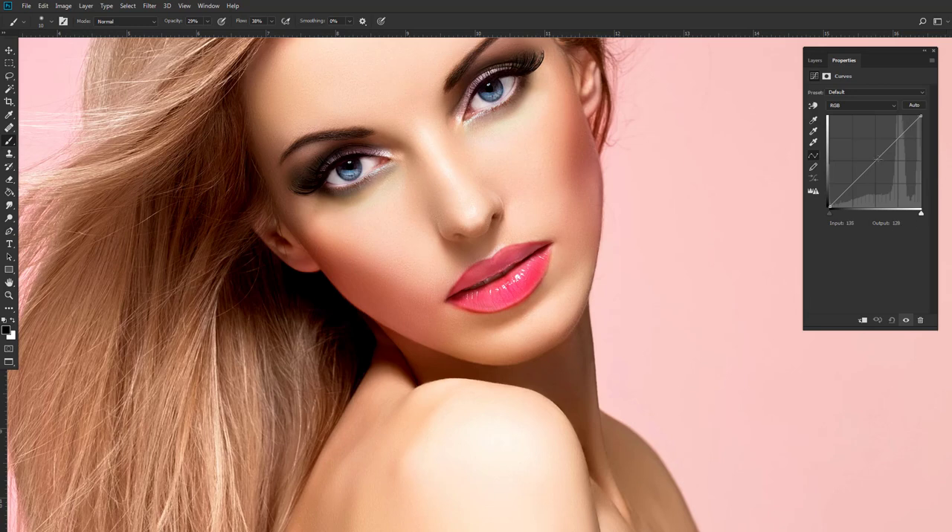
left_click_drag(878, 159, 896, 183)
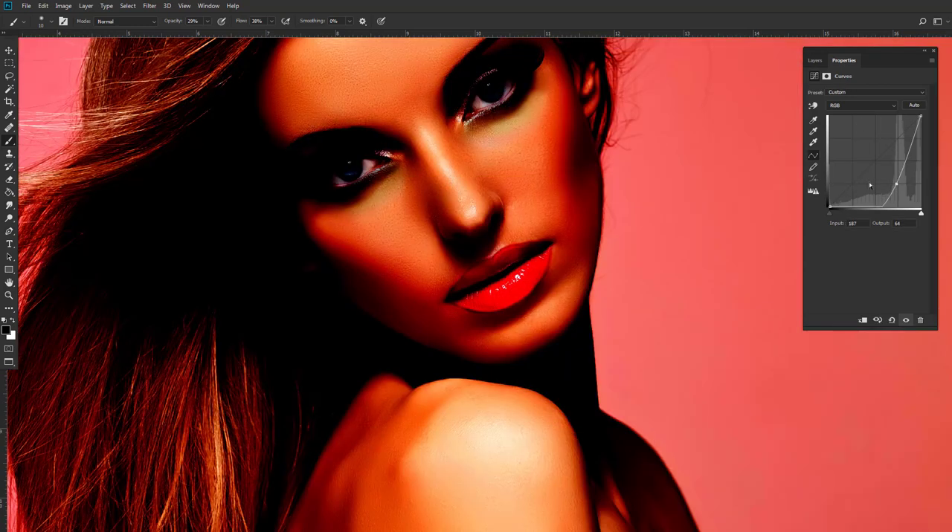
left_click_drag(896, 186, 890, 182)
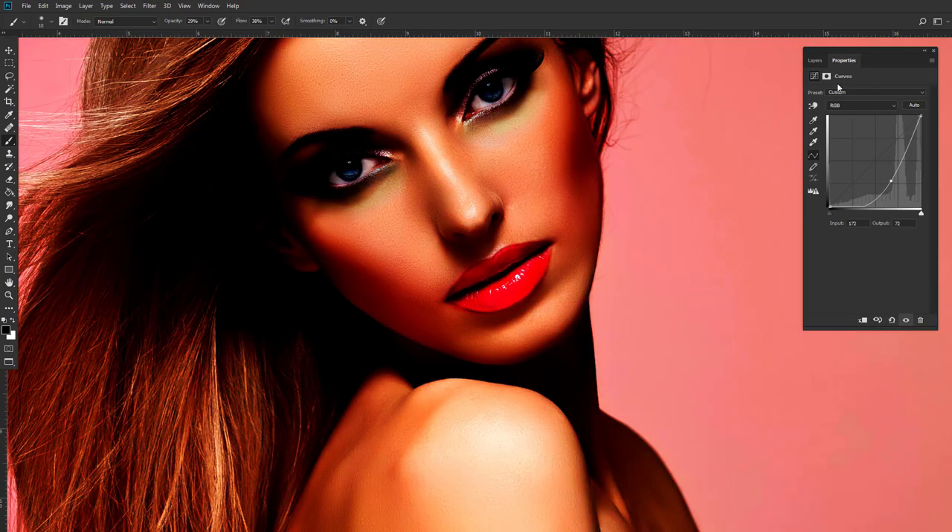
left_click(816, 62)
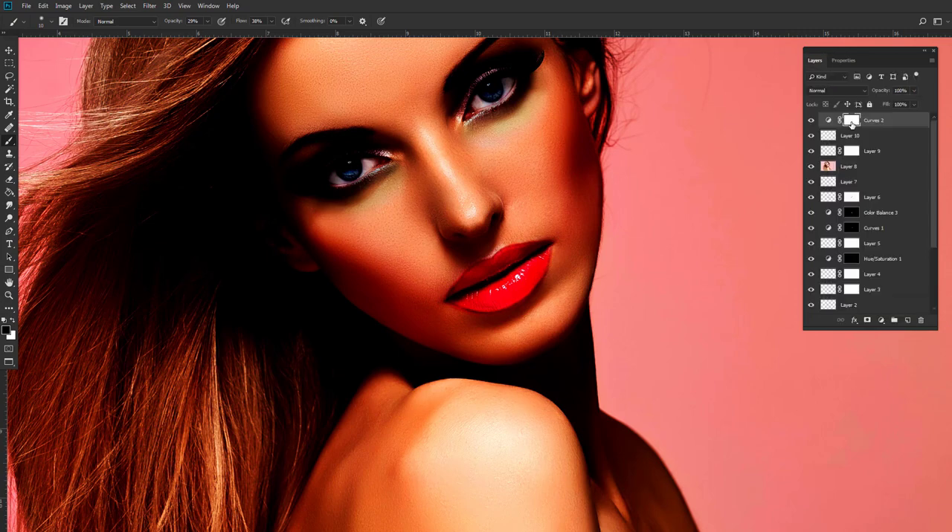
key("ctrl+i")
Paint white over both nostrils on the Curves mask to darken them, enlarging the brush to 15 px and using 29% opacity.
scroll(453, 207, "up", 4)
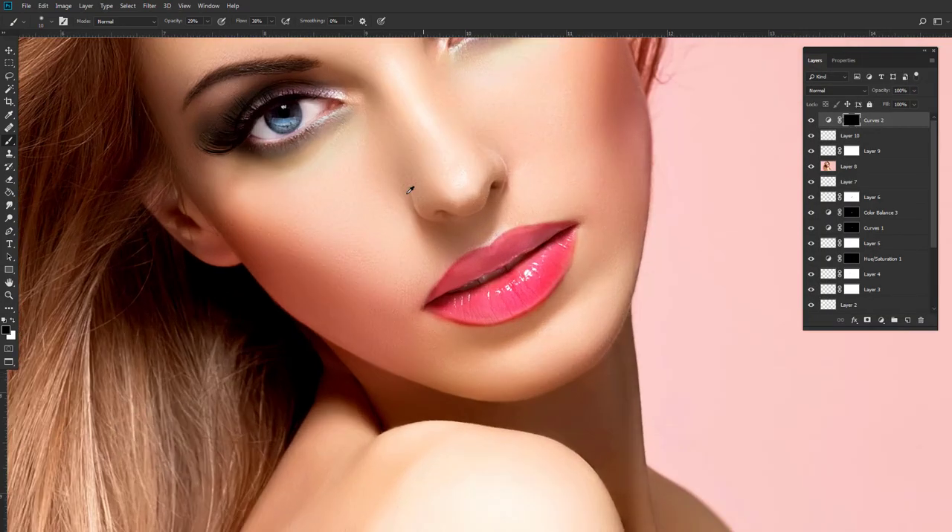
scroll(453, 207, "up", 3)
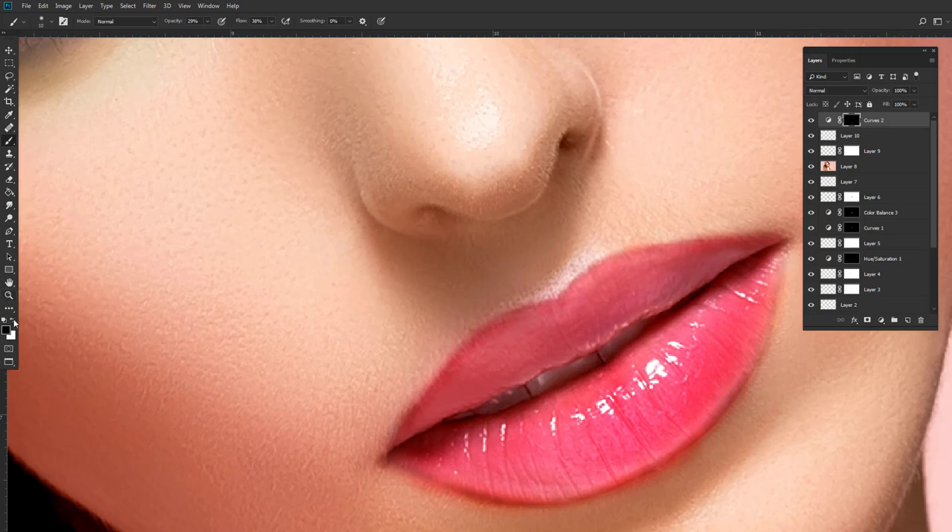
scroll(483, 283, "up", 2)
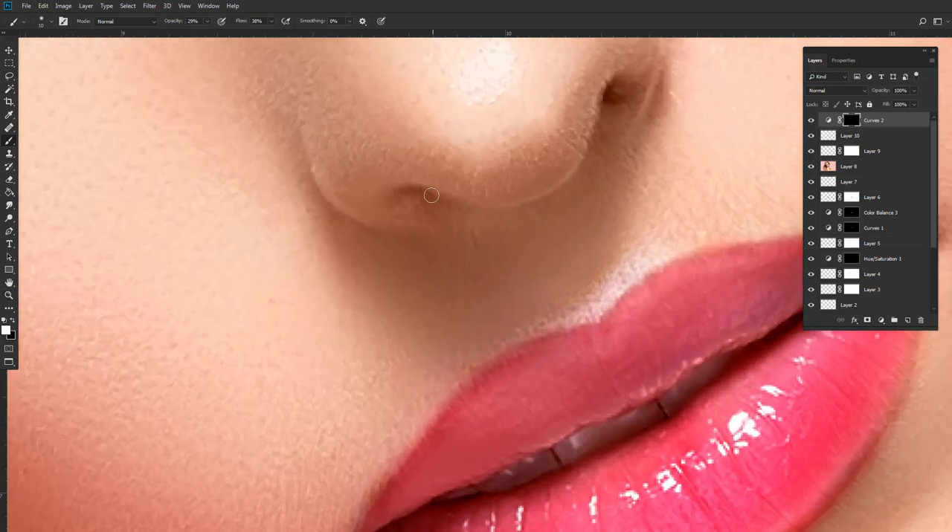
mouse_move(409, 198)
left_mouse_down()
mouse_move(431, 198)
mouse_move(424, 195)
left_mouse_up()
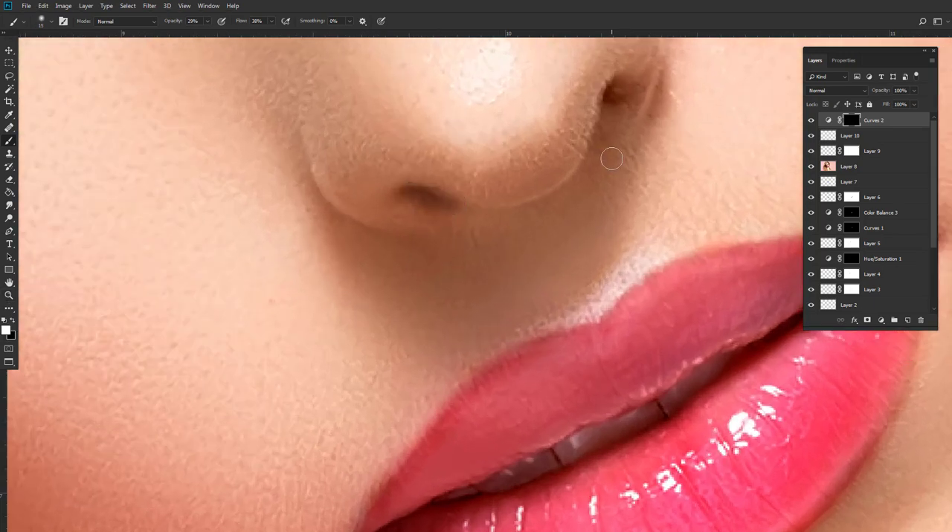
mouse_move(629, 93)
left_mouse_down()
mouse_move(613, 88)
mouse_move(620, 91)
left_mouse_up()
mouse_move(430, 202)
left_mouse_down()
mouse_move(419, 195)
mouse_move(441, 204)
left_mouse_up()
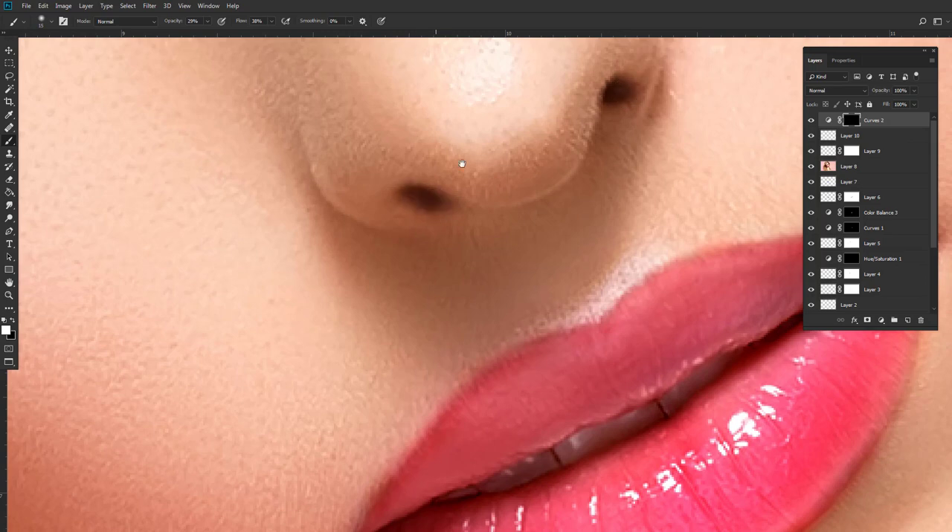
left_click_drag(462, 164, 537, 319)
scroll(537, 318, "down", 5)
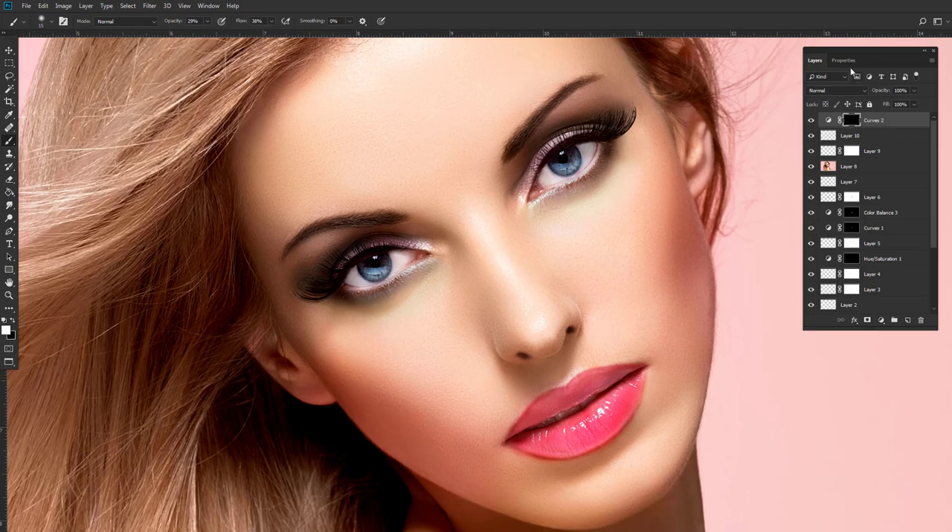
Lower the opacity of the Curves layer that darkens the nostrils to 76%.
double_click(850, 119)
left_click_drag(811, 158, 819, 160)
left_click(814, 61)
left_click(914, 90)
left_click_drag(917, 104, 904, 104)
Add a new layer above the nostril Curves layer and set the foreground colour to near-black 000304 for brushing.
scroll(363, 262, "up", 2)
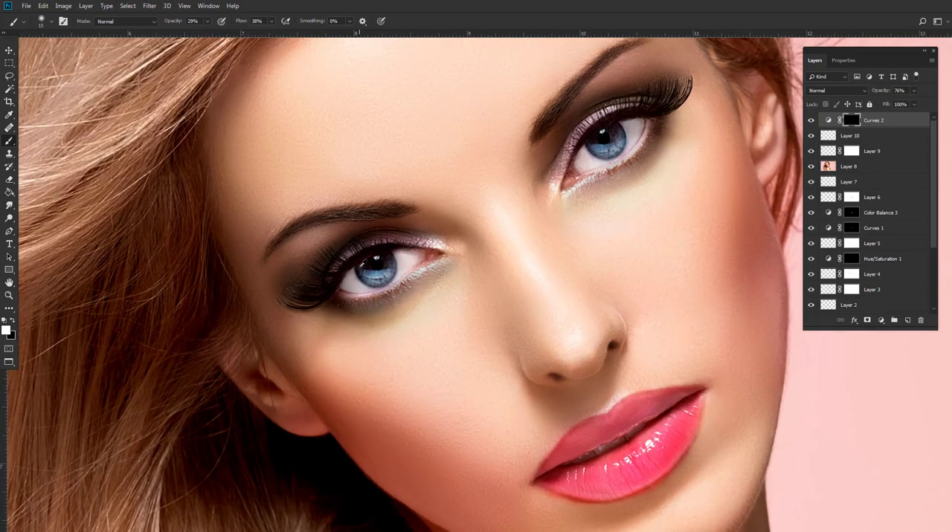
scroll(363, 262, "up", 4)
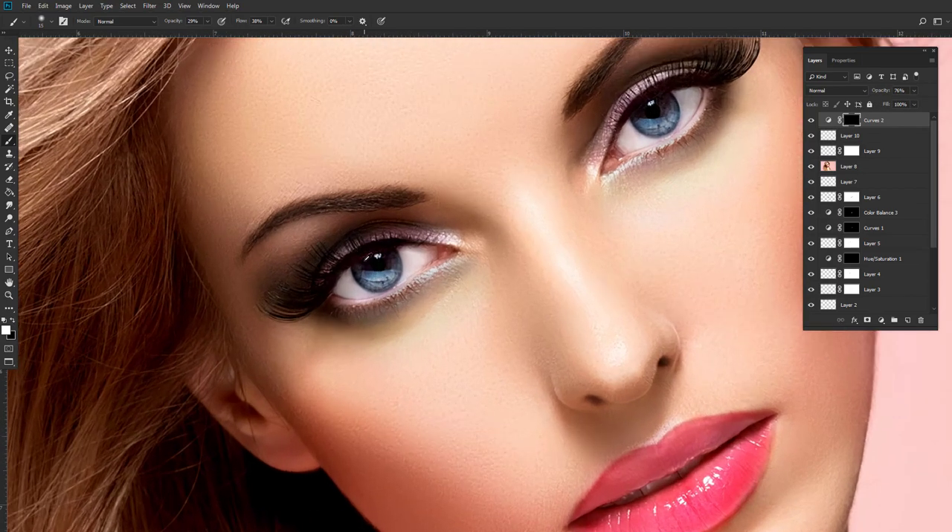
scroll(366, 258, "up", 2)
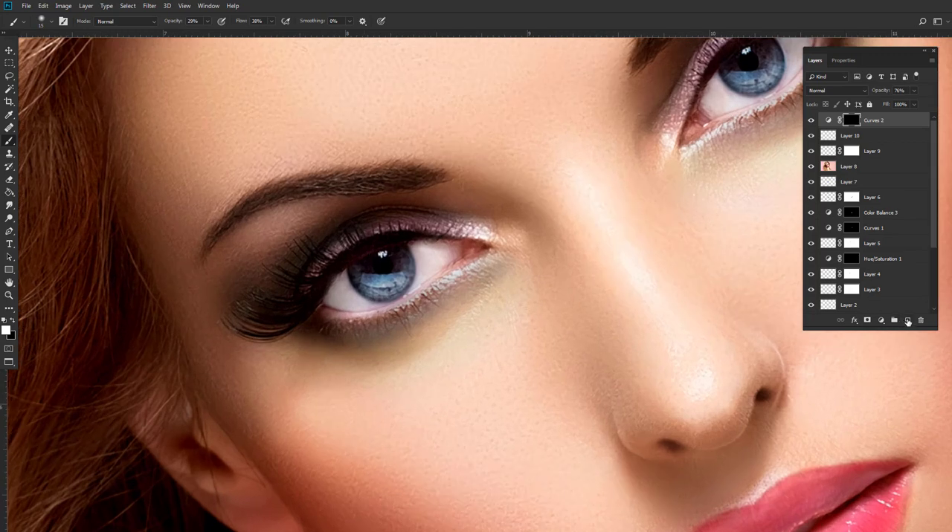
left_click(907, 321)
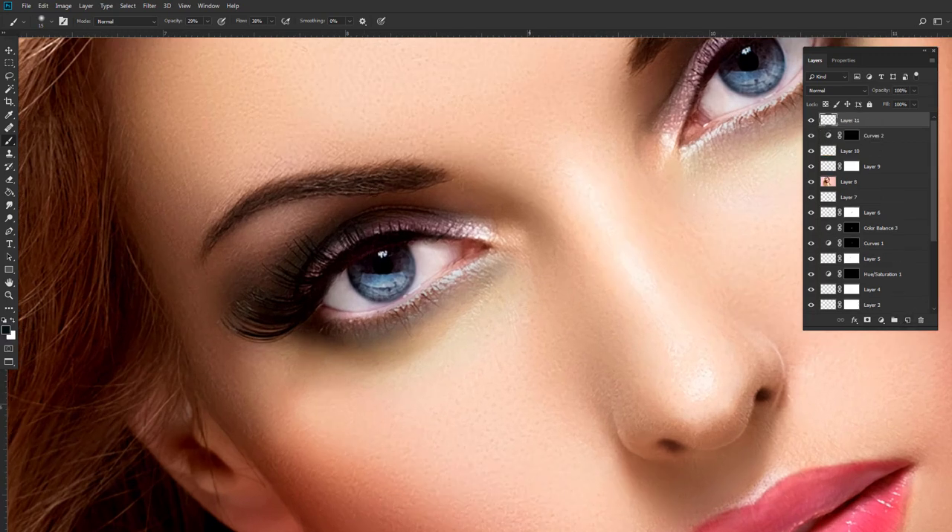
left_click(6, 331)
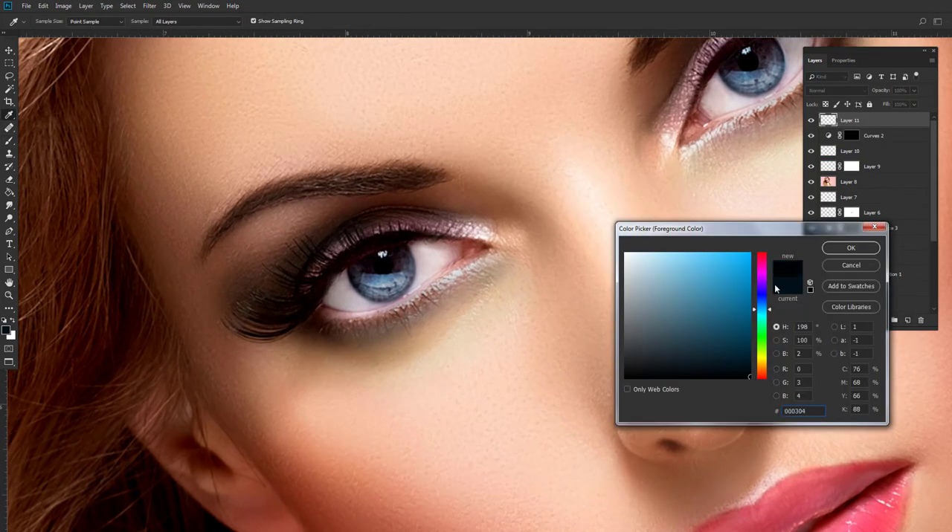
left_click(851, 248)
key("b")
Paint a dark liner along the upper lash line of the image's left eye with the brush at 73% opacity.
scroll(343, 256, "up", 3)
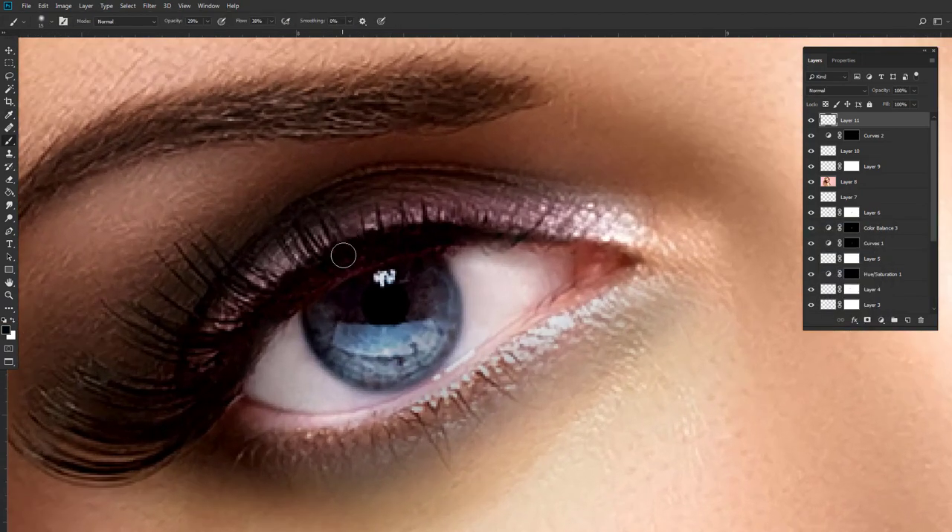
left_click_drag(433, 225, 455, 211)
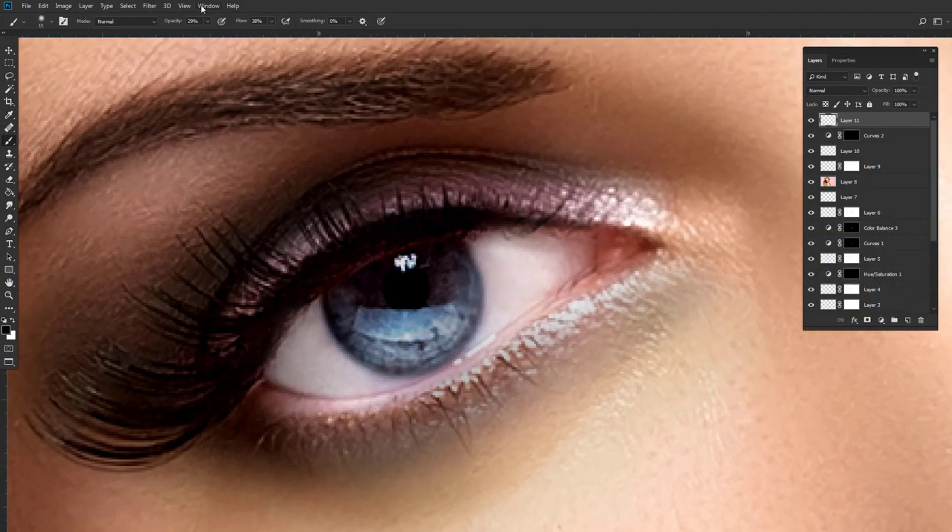
left_click_drag(207, 21, 228, 32)
mouse_move(351, 244)
left_mouse_down()
mouse_move(251, 332)
mouse_move(261, 333)
mouse_move(251, 377)
mouse_move(338, 260)
mouse_move(415, 224)
mouse_move(302, 274)
mouse_move(318, 253)
left_mouse_up()
Paint a matching dark liner along the upper lash line of the image's right eye.
left_click_drag(571, 212, 312, 263)
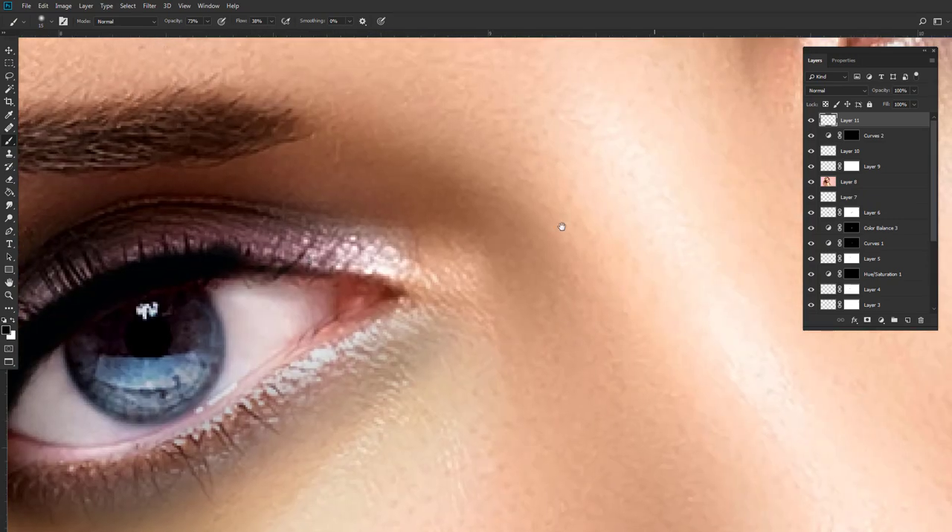
left_click_drag(628, 216, 280, 205)
left_click_drag(623, 173, 552, 161)
mouse_move(467, 253)
left_mouse_down()
mouse_move(437, 284)
mouse_move(591, 167)
mouse_move(577, 180)
mouse_move(686, 168)
mouse_move(671, 146)
mouse_move(696, 165)
mouse_move(652, 157)
mouse_move(692, 158)
mouse_move(660, 175)
mouse_move(707, 174)
mouse_move(583, 171)
left_mouse_up()
mouse_move(452, 268)
left_mouse_down()
mouse_move(569, 143)
mouse_move(571, 154)
left_mouse_up()
mouse_move(652, 100)
left_mouse_down()
mouse_move(556, 165)
mouse_move(603, 125)
left_mouse_up()
Touch up the liner on the image's left eye, extending it along the upper lid toward the inner corner.
scroll(536, 170, "down", 4)
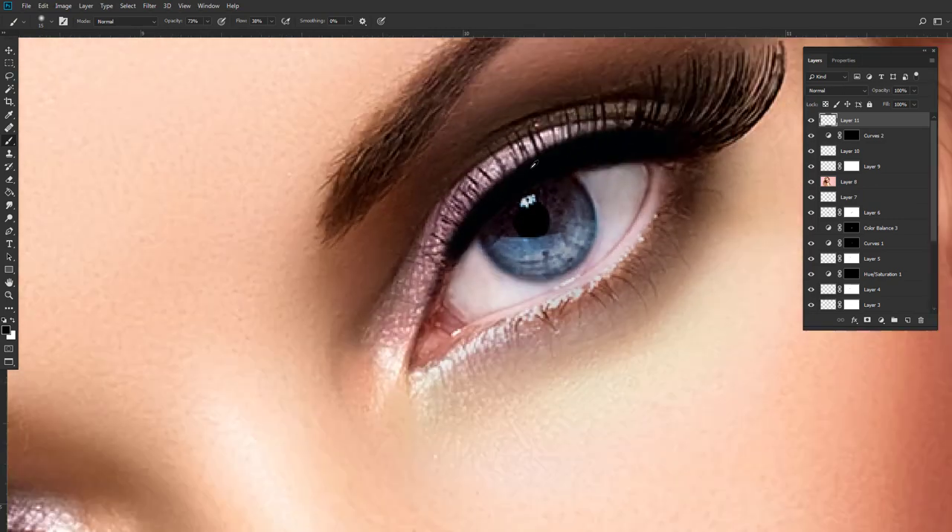
scroll(234, 386, "up", 5)
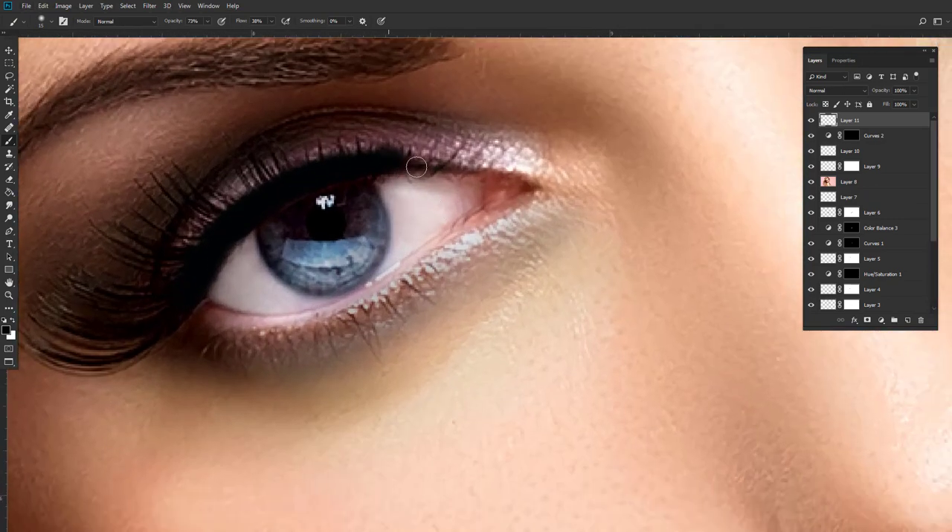
left_click_drag(391, 177, 425, 166)
left_click_drag(319, 250, 364, 240)
Set the eyeliner layer to Multiply at 61% opacity and toggle its visibility to compare the effect.
left_click_drag(763, 103, 217, 448)
left_click(860, 90)
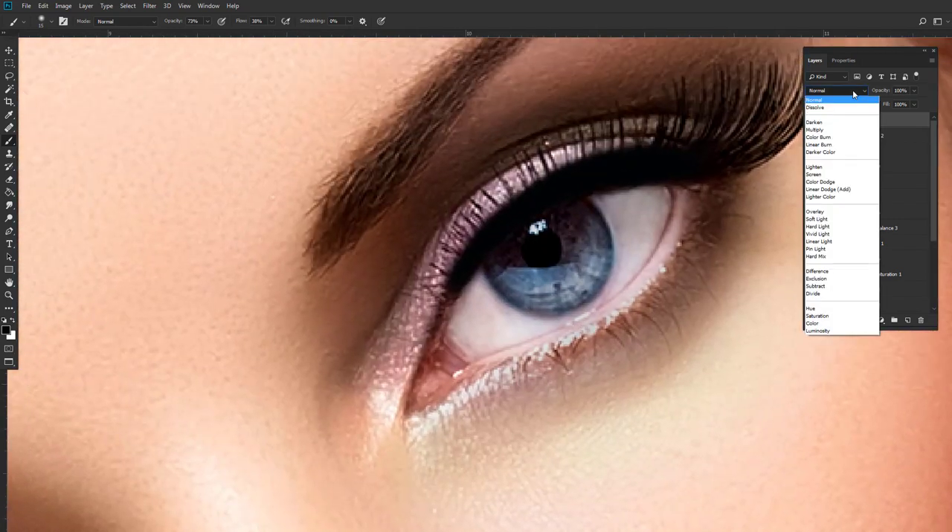
left_click(820, 133)
left_click_drag(913, 90, 890, 106)
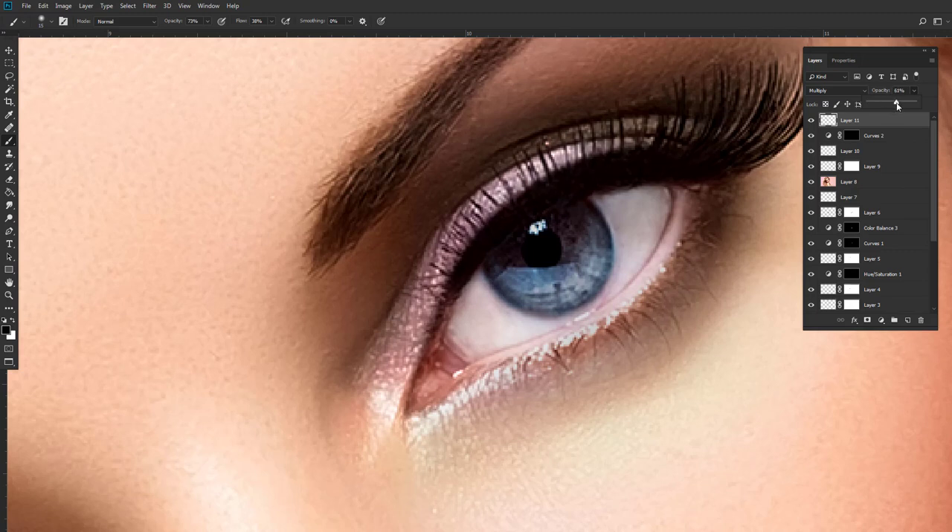
left_click(811, 121)
left_click(811, 121)
Add another layer above the eyeliner and set the foreground colour to dark blue 01151d.
left_click_drag(589, 177, 587, 172)
left_click_drag(709, 132, 665, 153)
left_click_drag(662, 211, 659, 177)
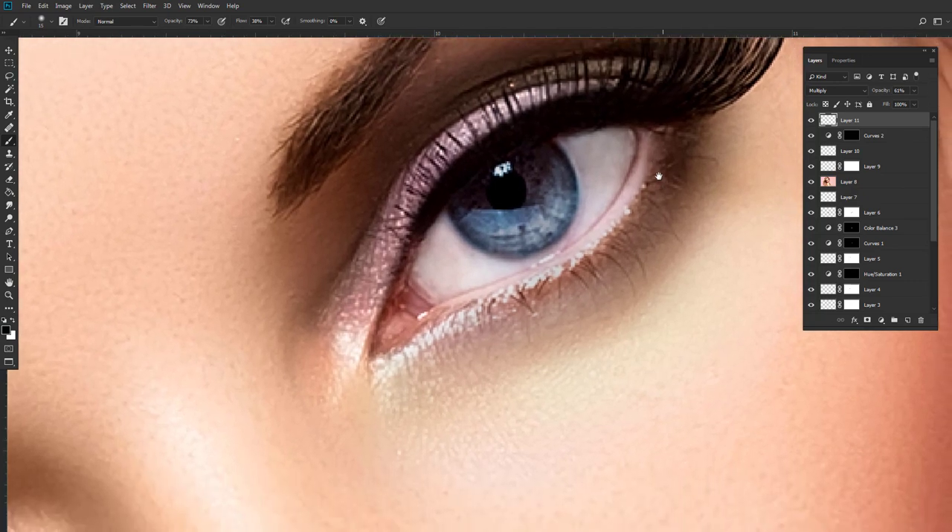
left_click(906, 321)
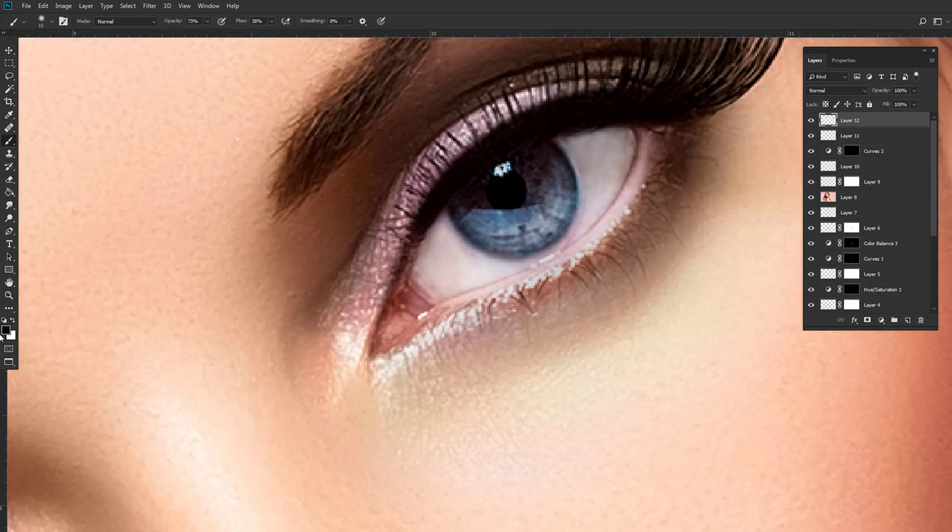
left_click(6, 331)
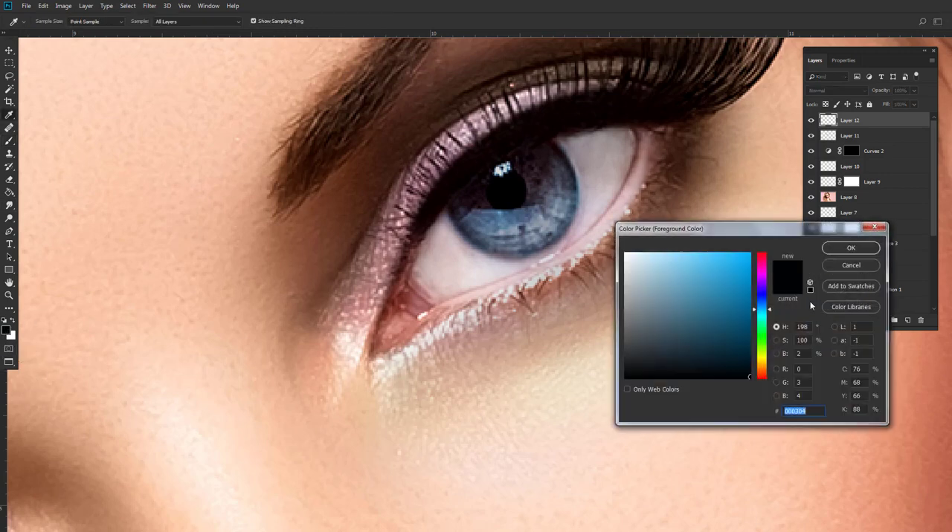
left_click_drag(741, 361, 745, 365)
left_click(834, 251)
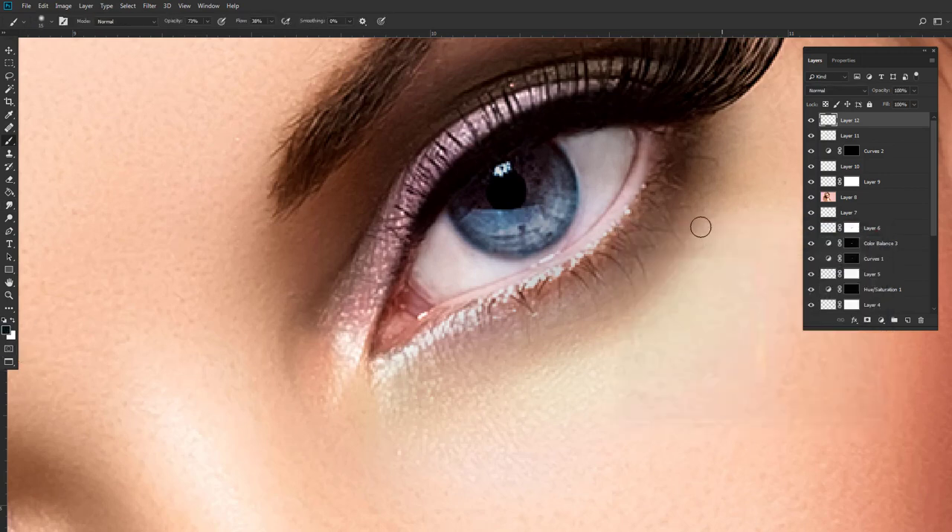
Paint dark shadow under the outer lower lashes of both eyes, enlarging the brush to 30 px.
mouse_move(670, 153)
left_mouse_down()
mouse_move(624, 226)
mouse_move(639, 225)
mouse_move(666, 160)
mouse_move(658, 217)
mouse_move(671, 148)
mouse_move(654, 208)
mouse_move(683, 137)
mouse_move(663, 203)
left_mouse_up()
key("]")
key("]")
key("]")
key("]")
key("]")
key("[")
key("[")
left_click_drag(93, 487, 434, 319)
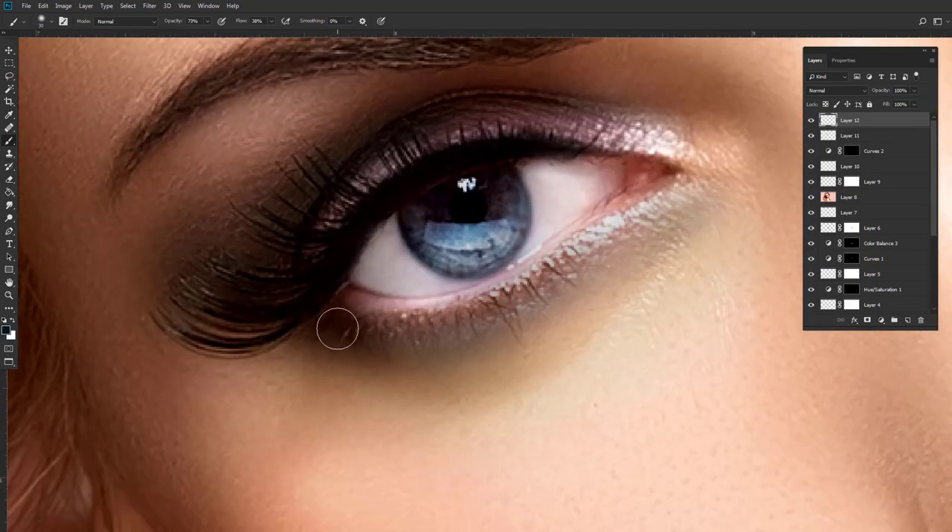
mouse_move(337, 325)
left_mouse_down()
mouse_move(480, 319)
mouse_move(427, 337)
mouse_move(493, 320)
mouse_move(229, 338)
left_mouse_up()
Set the lower-lash shadow layer's blend mode to Soft Light after trying Difference.
left_click(865, 90)
left_click(816, 272)
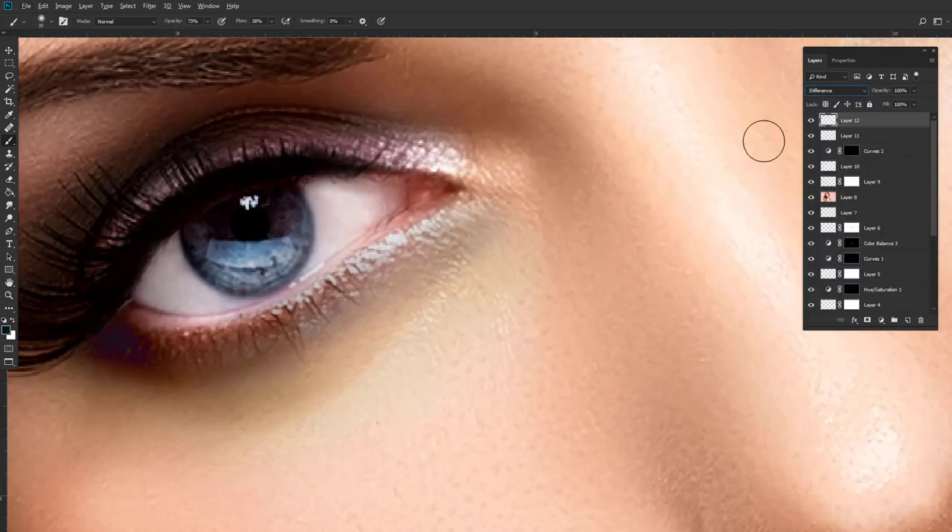
left_click(844, 90)
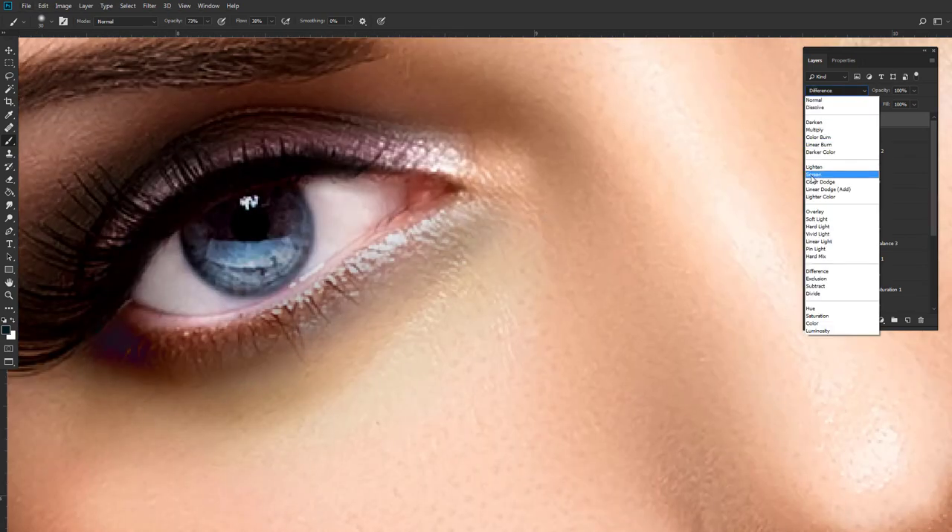
left_click(816, 219)
Soften the painted lower-lash shadow on both eyes with a Gaussian Blur.
left_click(8, 52)
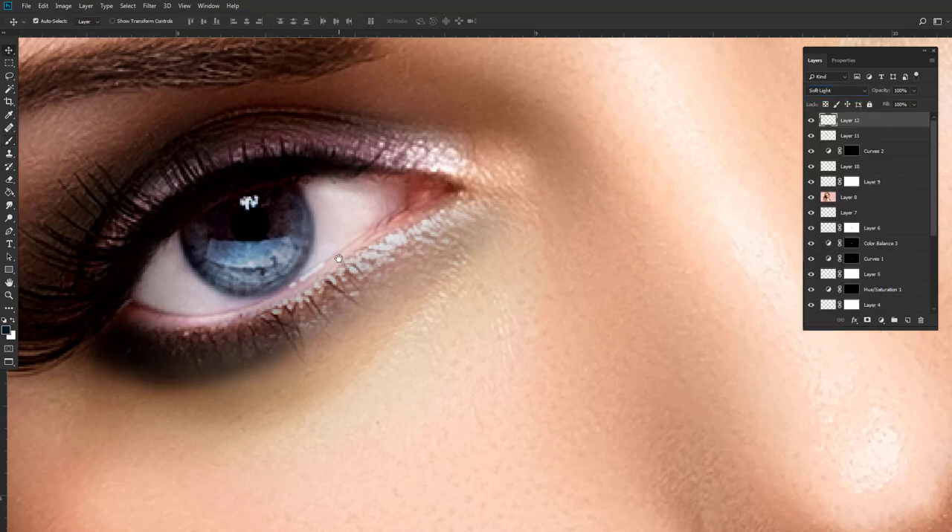
left_click_drag(340, 260, 322, 233)
scroll(325, 235, "down", 6)
left_click_drag(500, 200, 498, 221)
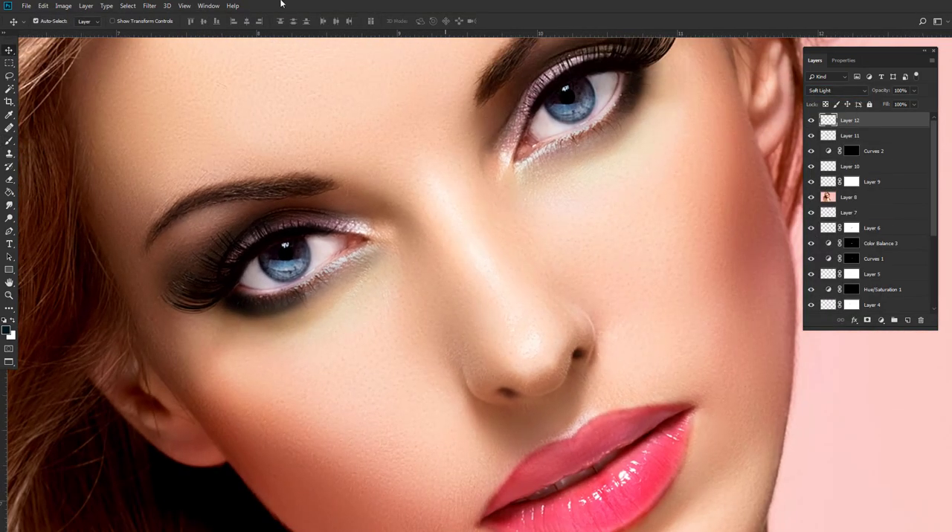
left_click(150, 5)
mouse_move(164, 119)
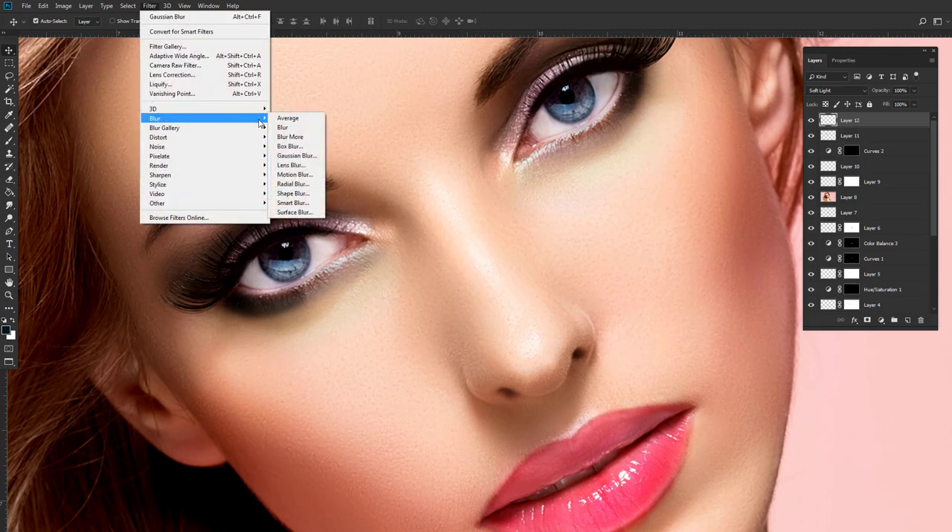
left_click(290, 156)
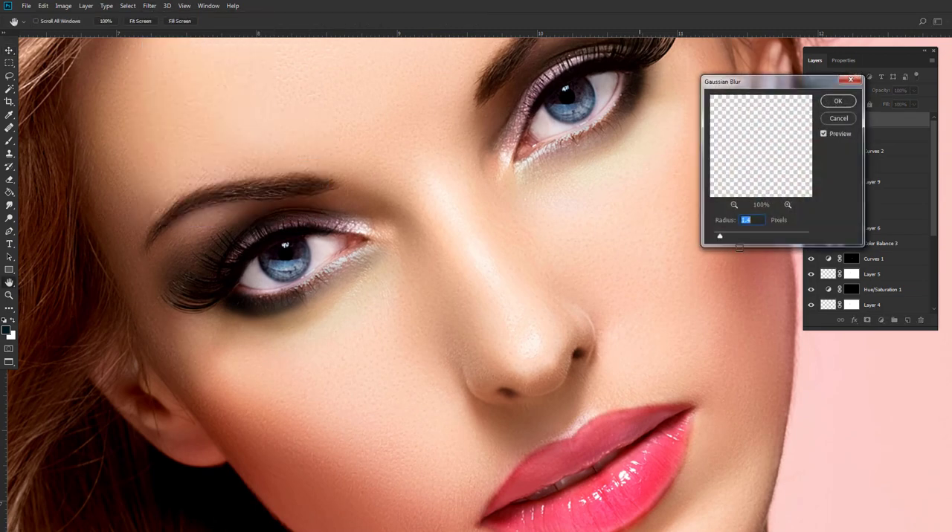
left_click_drag(727, 238, 729, 238)
left_click(836, 102)
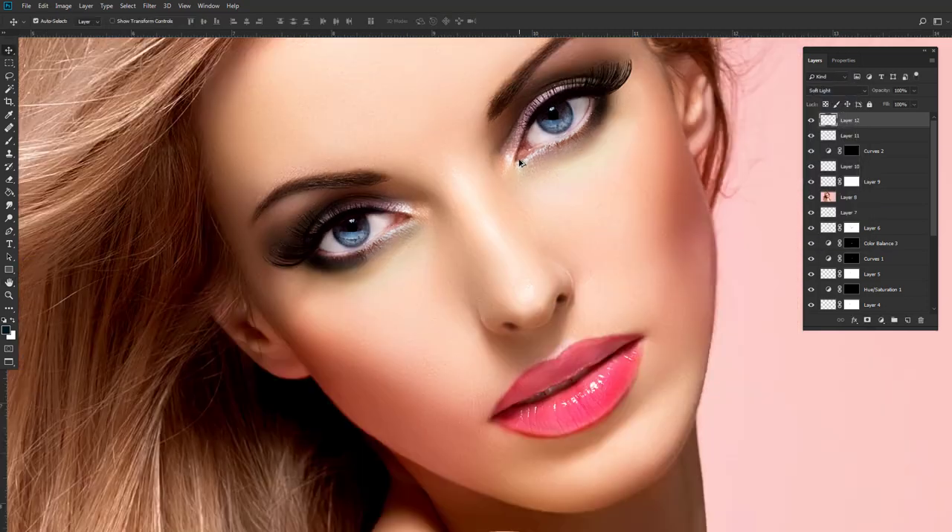
Add a new layer on top for eyeshadow and set the brush's foreground colour to golden eabe71.
scroll(518, 172, "up", 3)
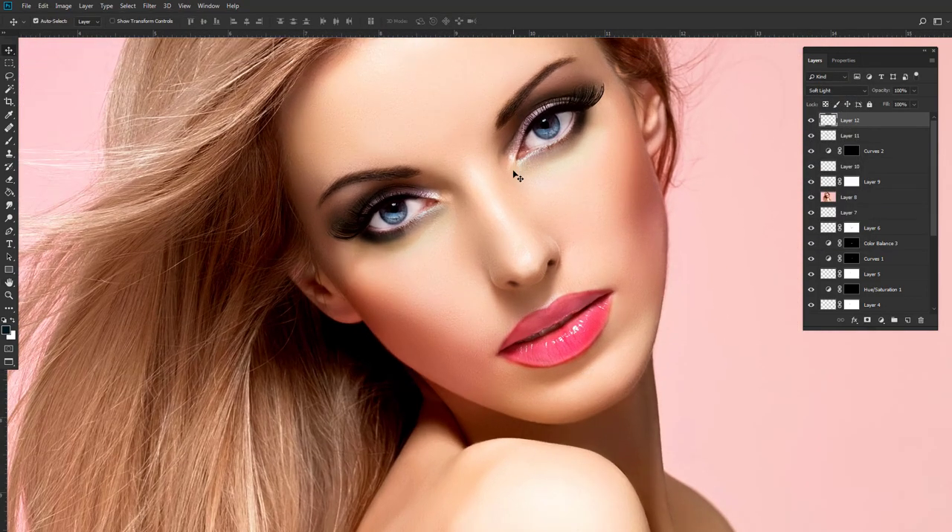
scroll(439, 201, "up", 4)
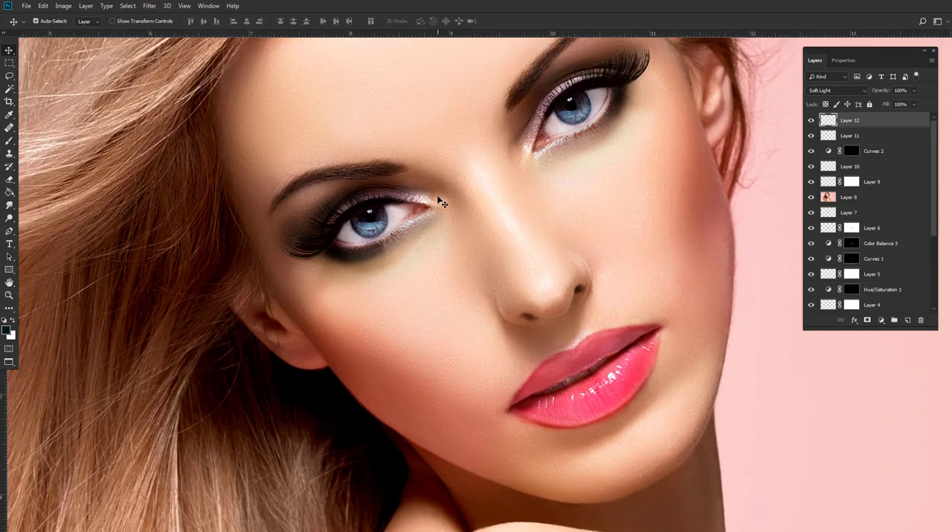
scroll(432, 219, "up", 1)
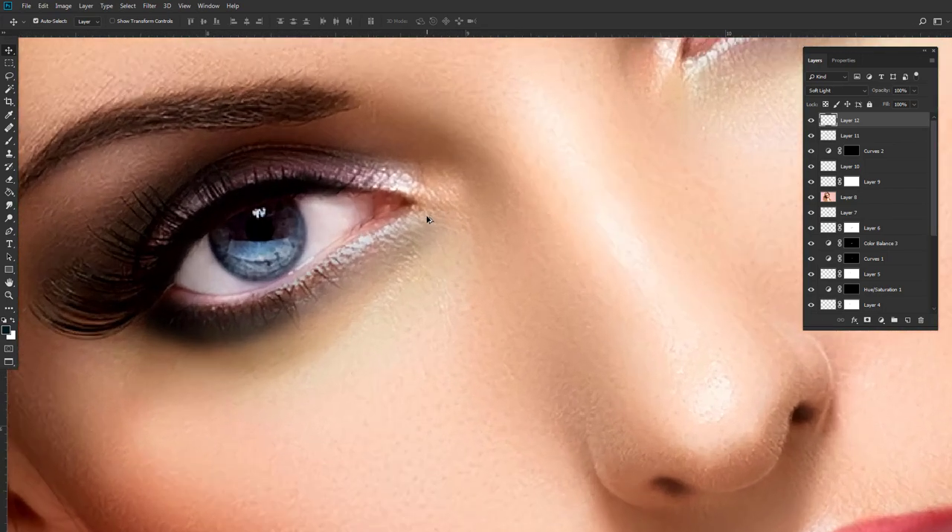
left_click_drag(216, 211, 258, 201)
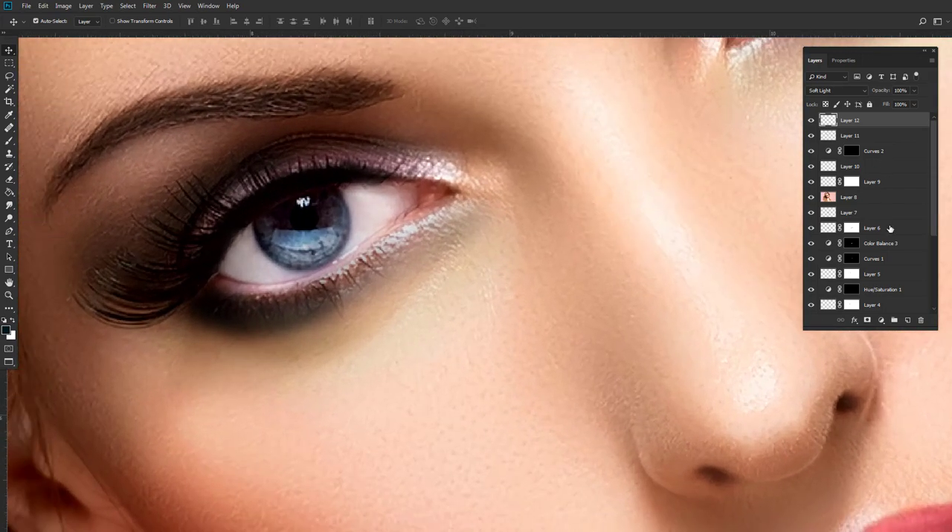
left_click(908, 321)
left_click(8, 141)
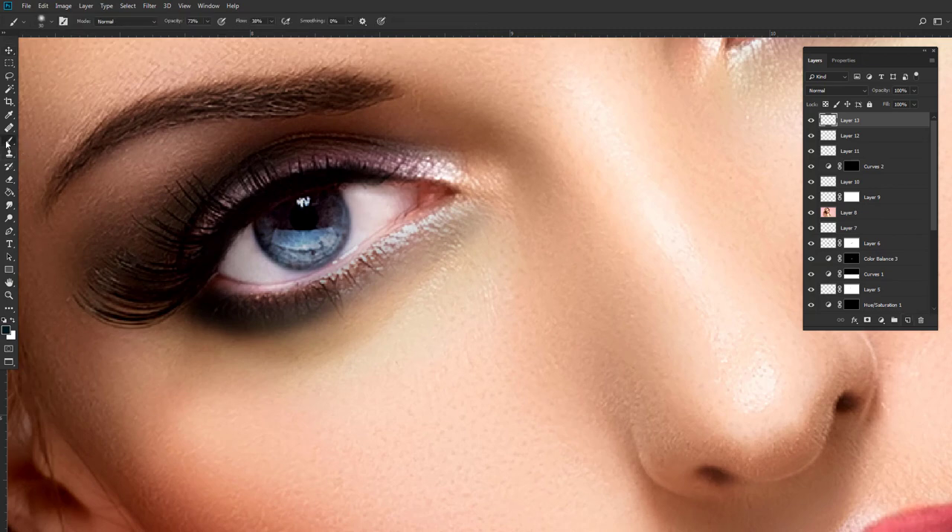
left_click(6, 330)
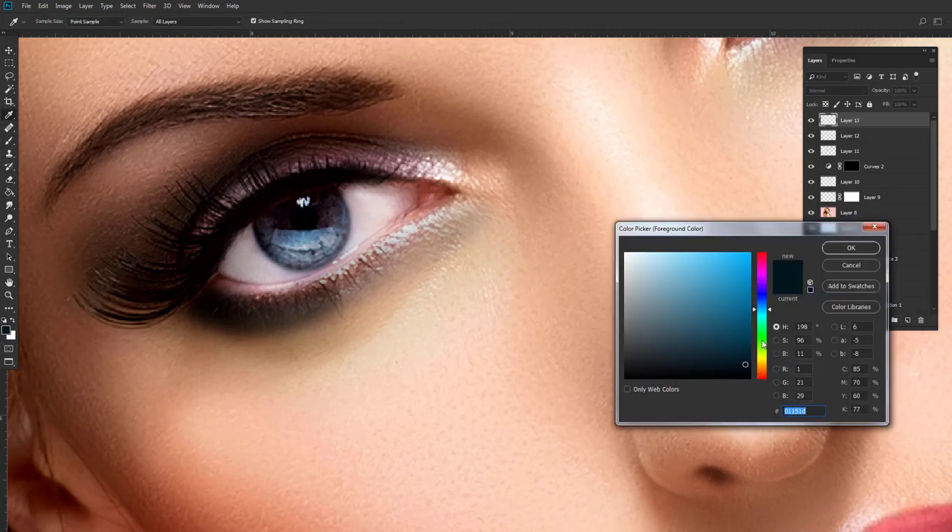
left_click_drag(762, 343, 765, 368)
left_click_drag(710, 296, 689, 262)
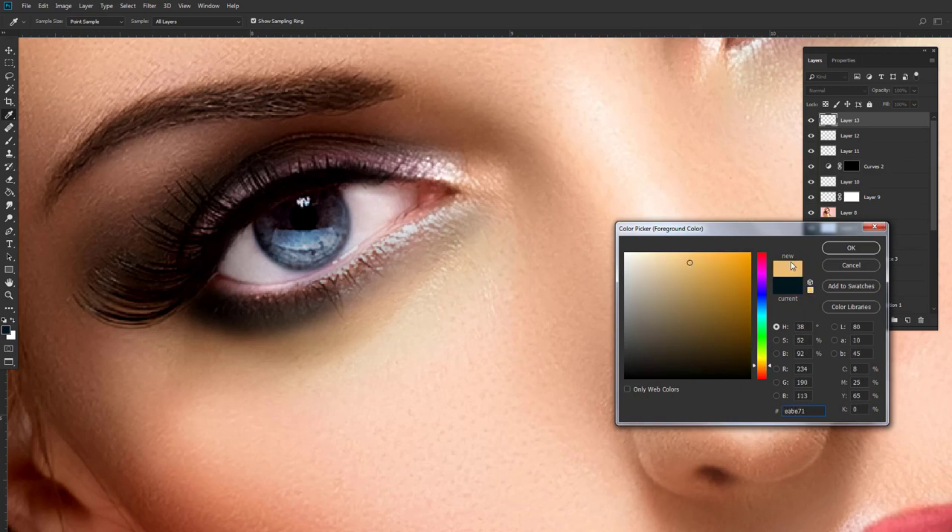
left_click(851, 247)
Paint golden eyeshadow between the brow and upper lid of both eyes with the 30 px brush.
scroll(126, 180, "up", 2)
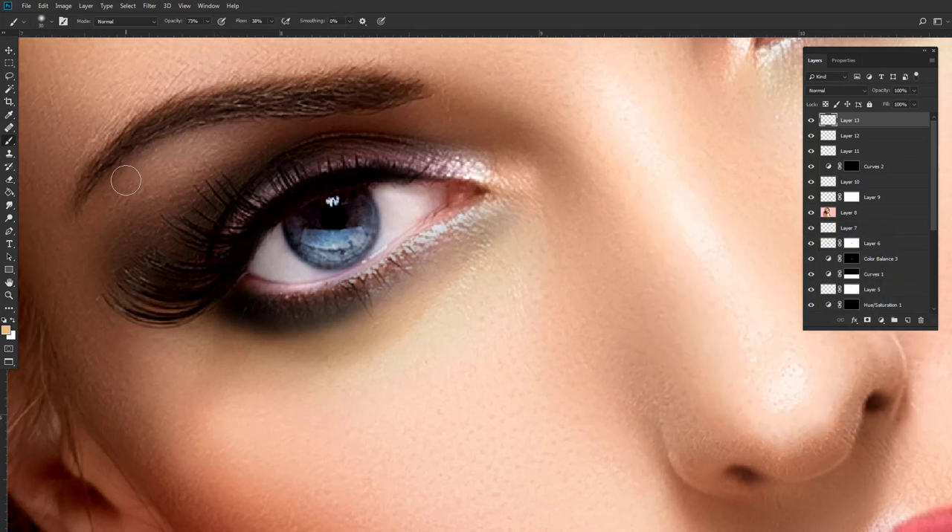
mouse_move(126, 181)
left_mouse_down()
mouse_move(202, 144)
mouse_move(262, 139)
mouse_move(128, 178)
mouse_move(99, 220)
mouse_move(200, 150)
mouse_move(127, 206)
mouse_move(221, 147)
mouse_move(126, 199)
mouse_move(263, 151)
left_mouse_up()
mouse_move(669, 97)
left_mouse_down()
mouse_move(518, 251)
mouse_move(517, 285)
left_mouse_up()
mouse_move(402, 250)
left_mouse_down()
mouse_move(521, 158)
mouse_move(409, 235)
mouse_move(556, 203)
mouse_move(555, 177)
mouse_move(580, 187)
mouse_move(533, 158)
mouse_move(421, 224)
mouse_move(520, 180)
mouse_move(541, 180)
mouse_move(538, 206)
left_mouse_up()
left_click_drag(449, 227, 547, 185)
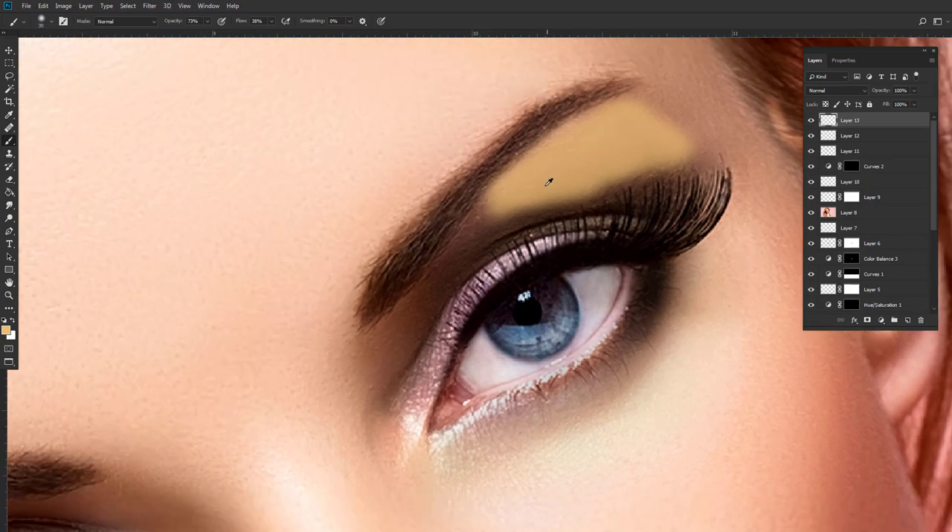
Set the golden eyeshadow layer's blend mode to Color.
scroll(548, 182, "down", 3)
left_click(824, 91)
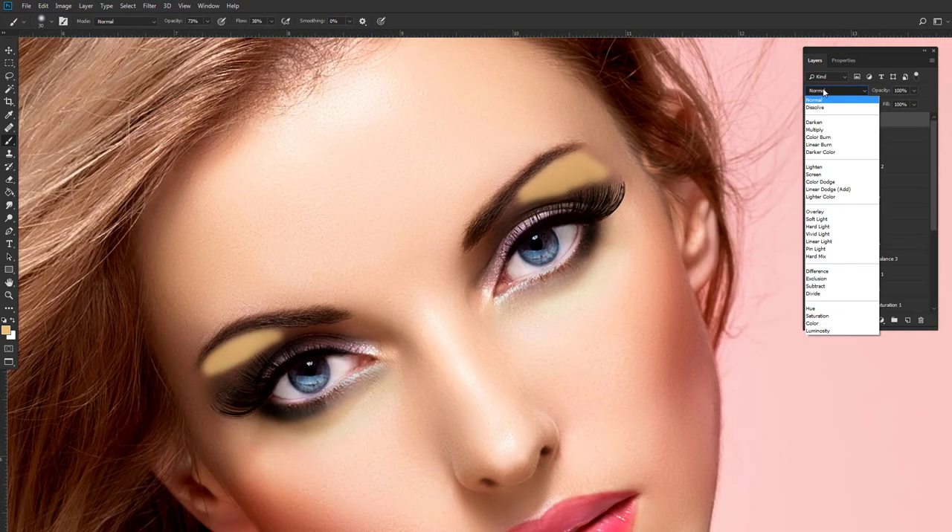
left_click(812, 324)
left_click_drag(447, 282, 436, 251)
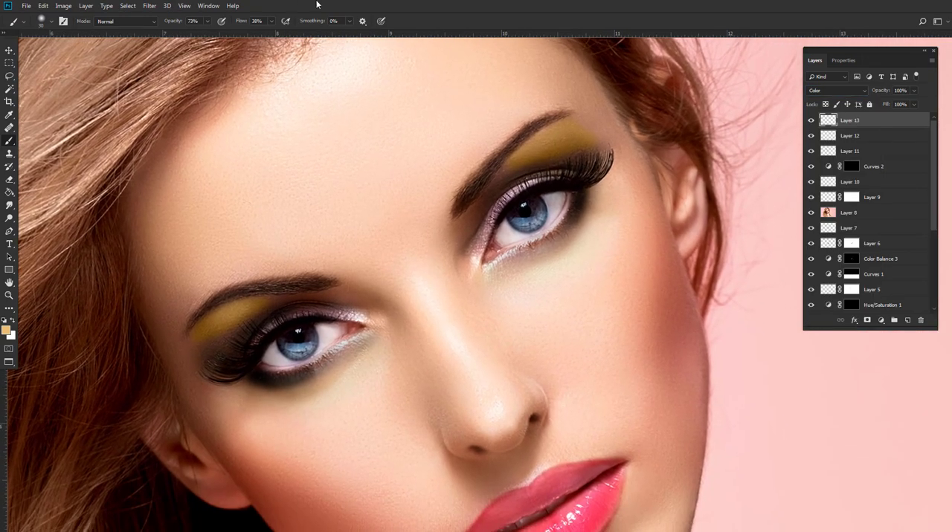
Soften the golden eyeshadow on both eyes with a Gaussian Blur of 8.2 pixels.
left_click(150, 6)
mouse_move(186, 118)
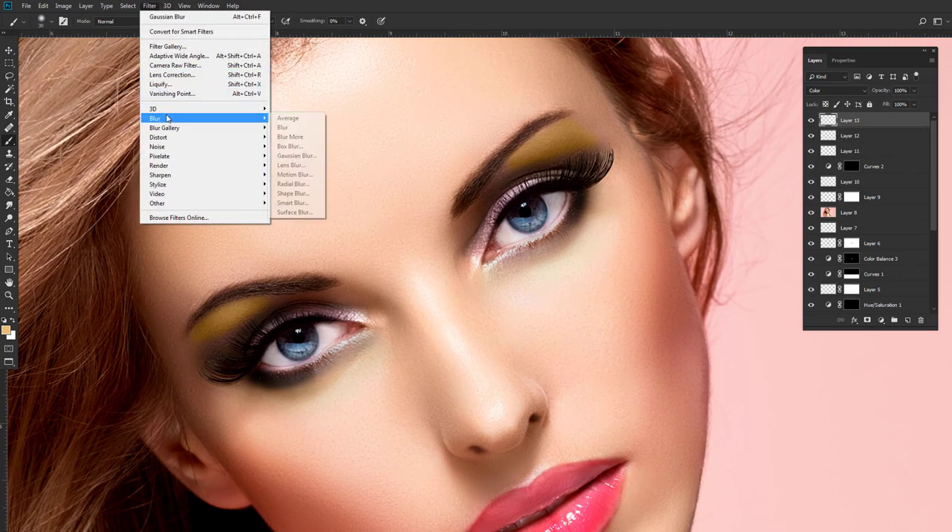
left_click(294, 156)
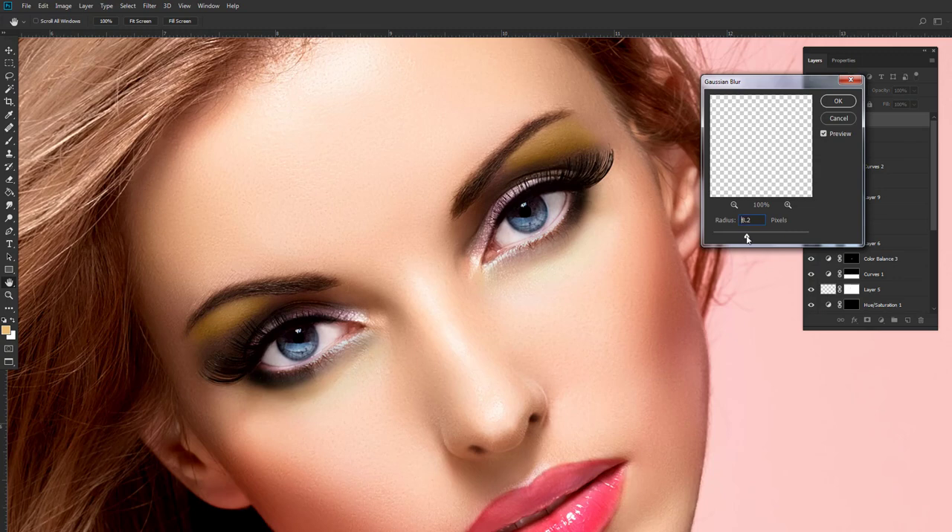
left_click(838, 101)
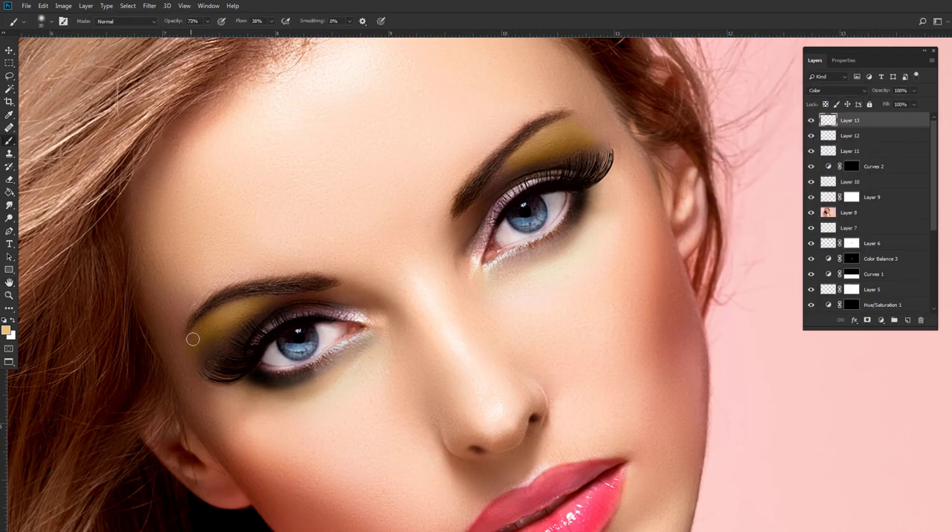
Try Soft Light on the eyeshadow layer, and settle on the Multiply blend mode at 100% opacity.
left_click_drag(495, 237, 481, 215)
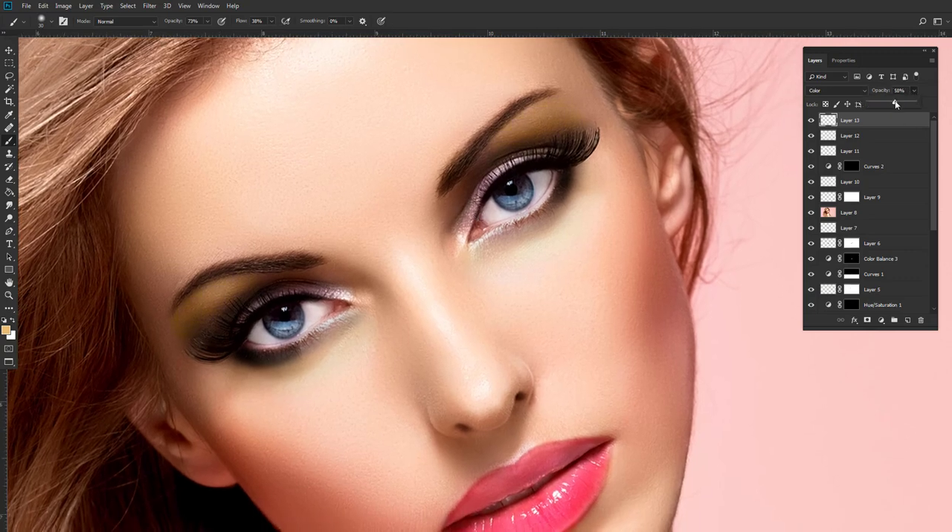
left_click(848, 95)
left_click(819, 219)
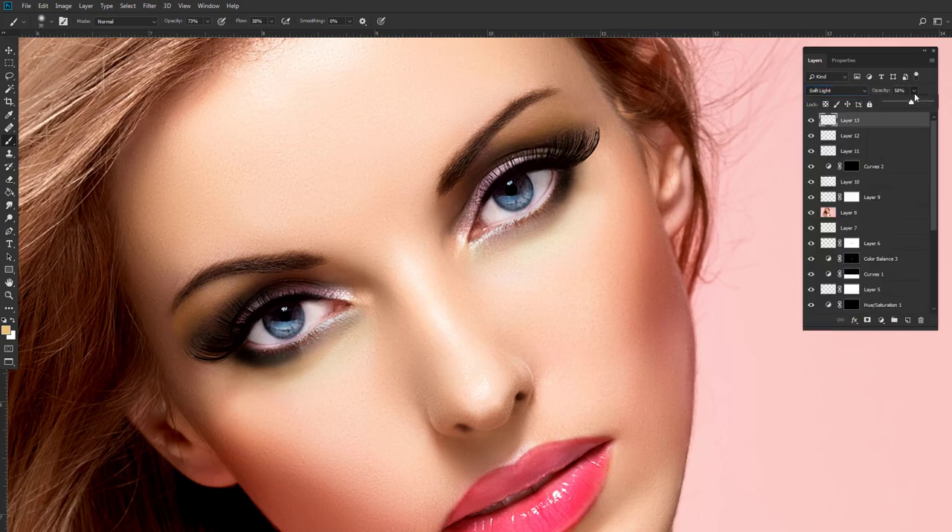
left_click_drag(917, 103, 941, 105)
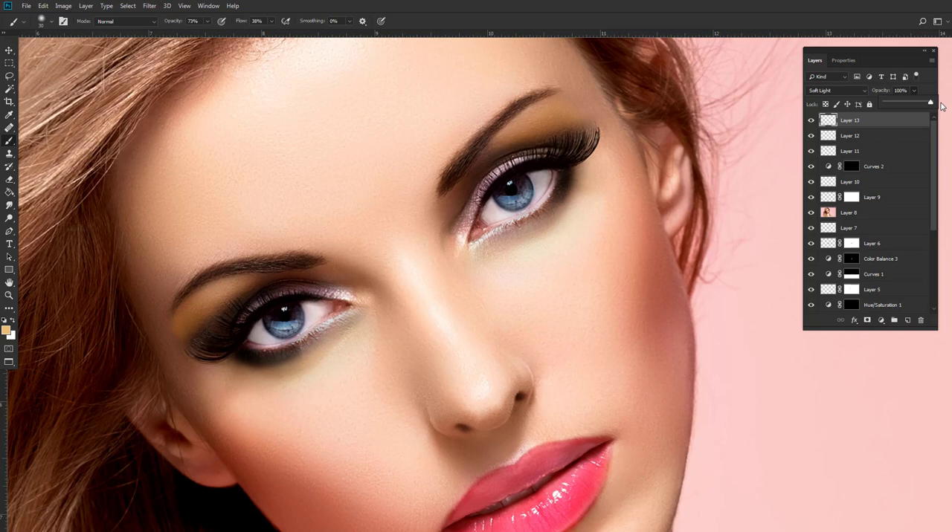
left_click(853, 91)
left_click(824, 133)
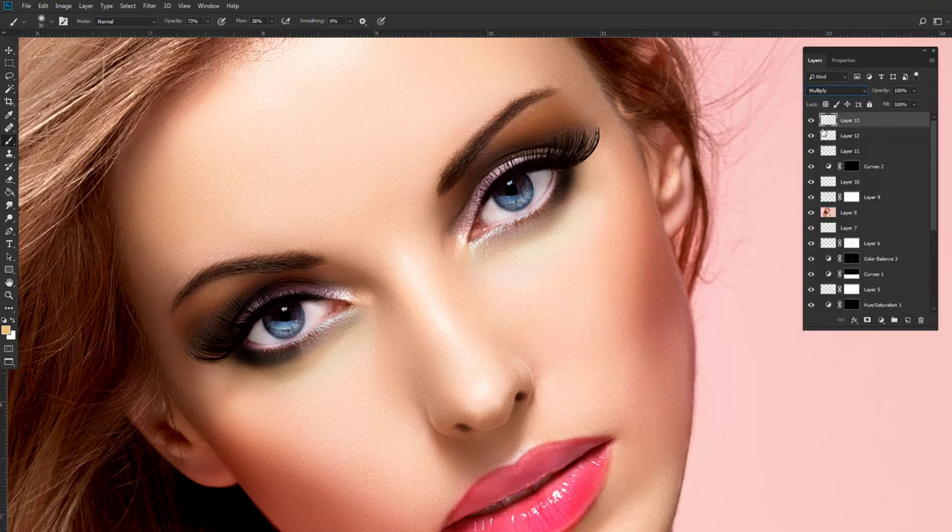
scroll(566, 201, "down", 1)
scroll(444, 145, "down", 4)
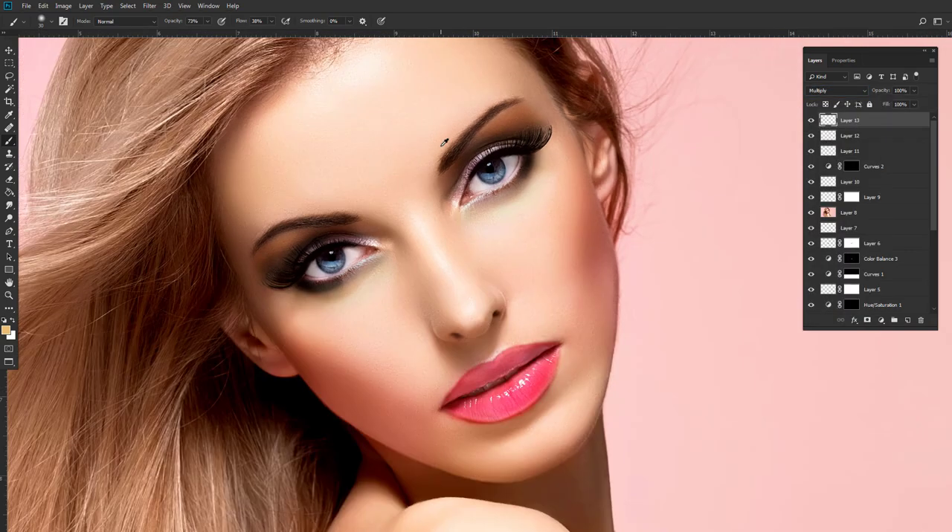
scroll(444, 143, "down", 2)
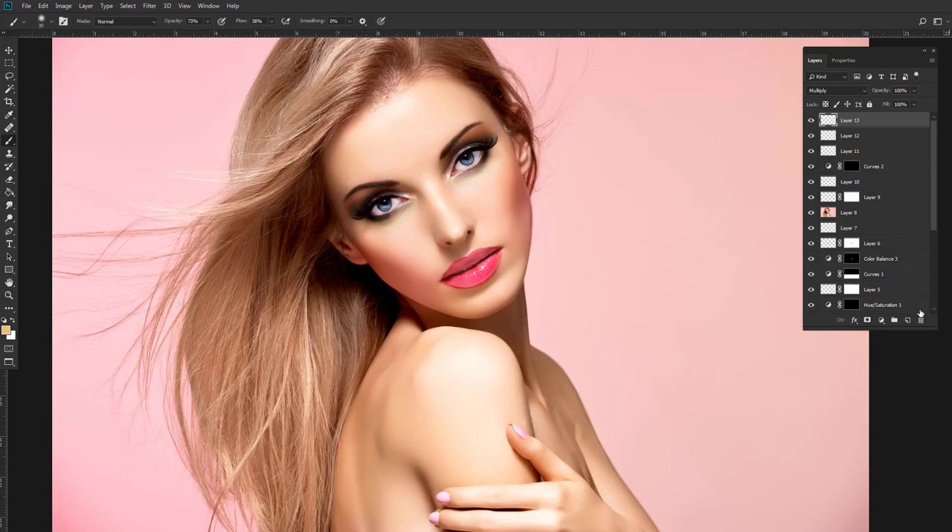
Add a brightening Curves adjustment with the white point at input 176, and invert its mask to black.
left_click(882, 321)
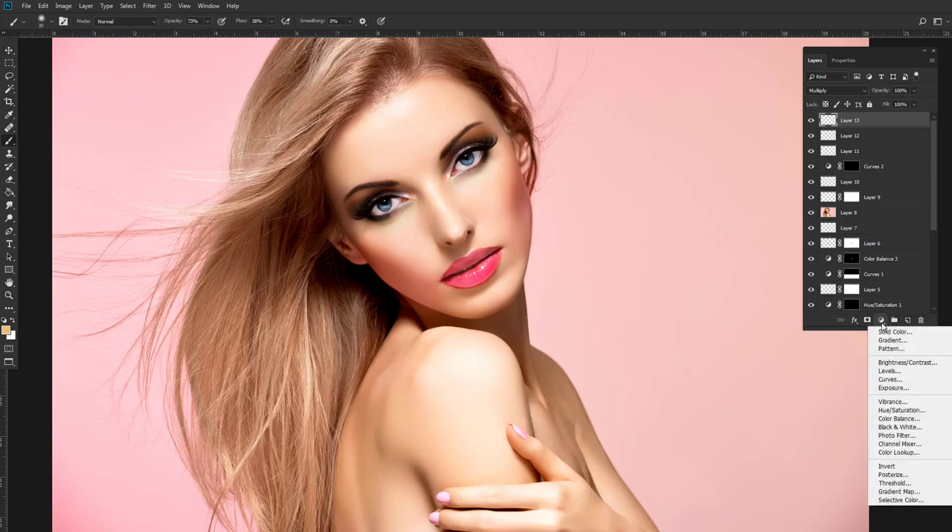
left_click(890, 381)
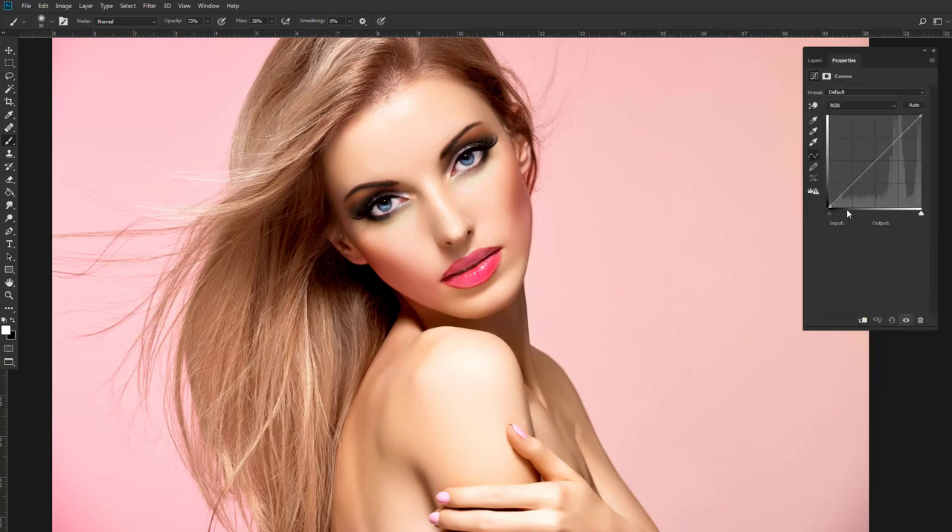
left_click_drag(921, 212, 892, 215)
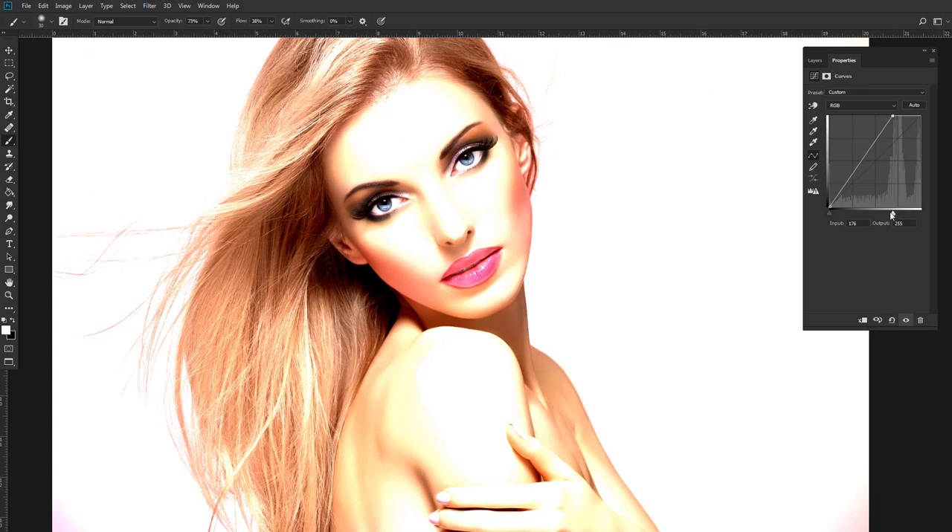
left_click(816, 61)
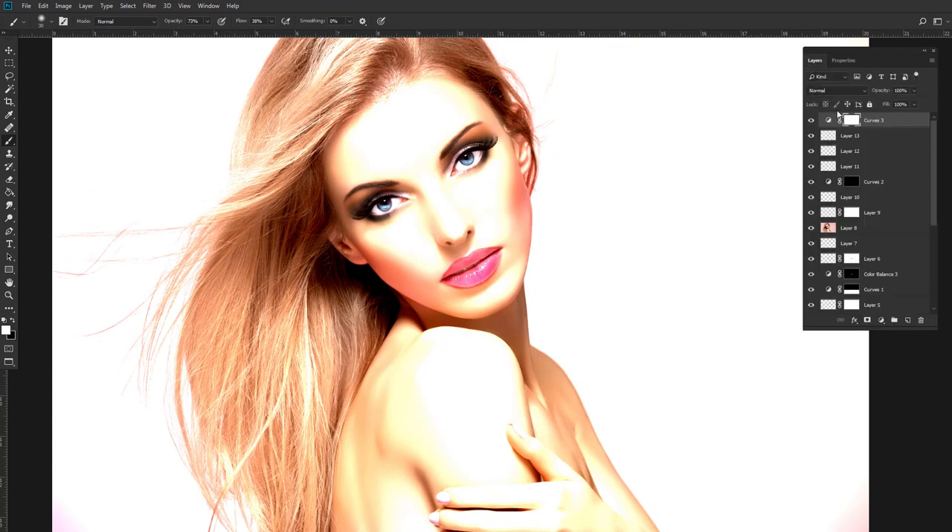
key("ctrl+i")
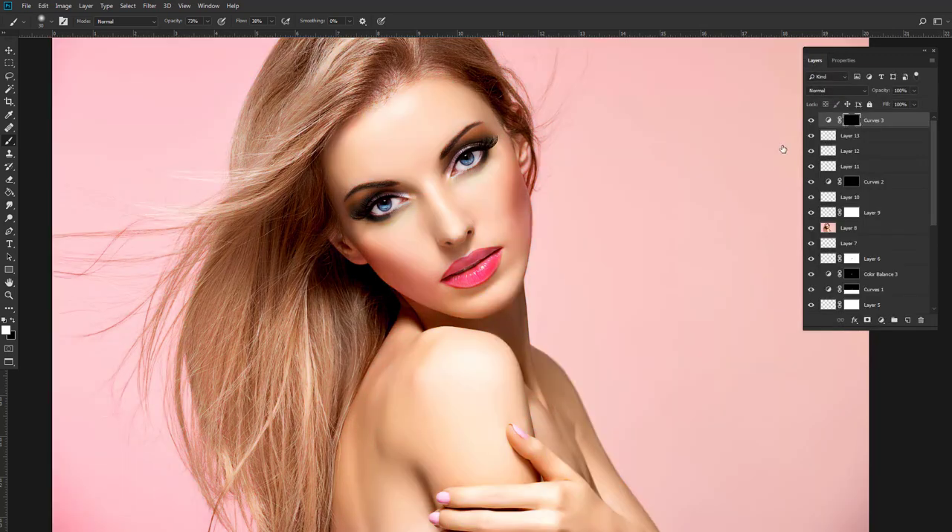
Paint white on the Curves mask over the eyeshadow below both eyebrows with the 피부스머지 brush at 40 px.
scroll(483, 191, "up", 5)
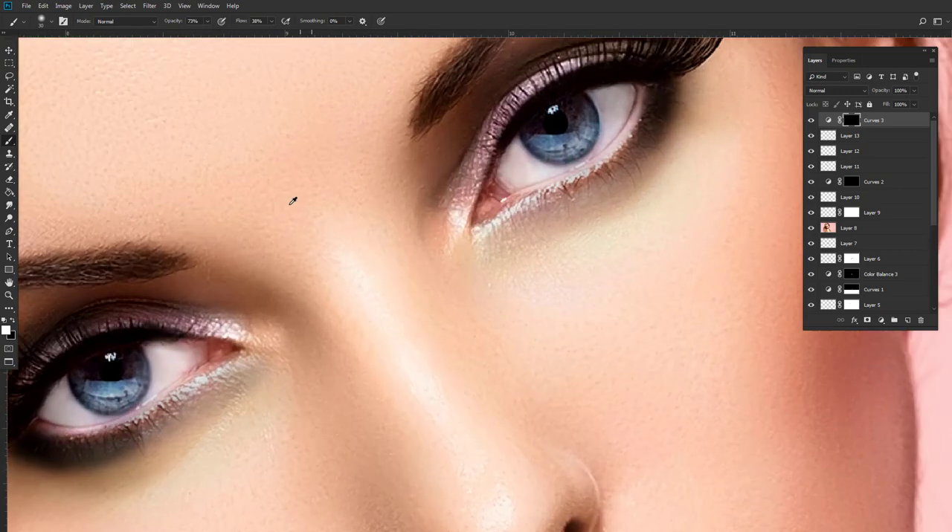
scroll(293, 201, "up", 1)
left_click_drag(272, 217, 356, 199)
right_click(356, 200)
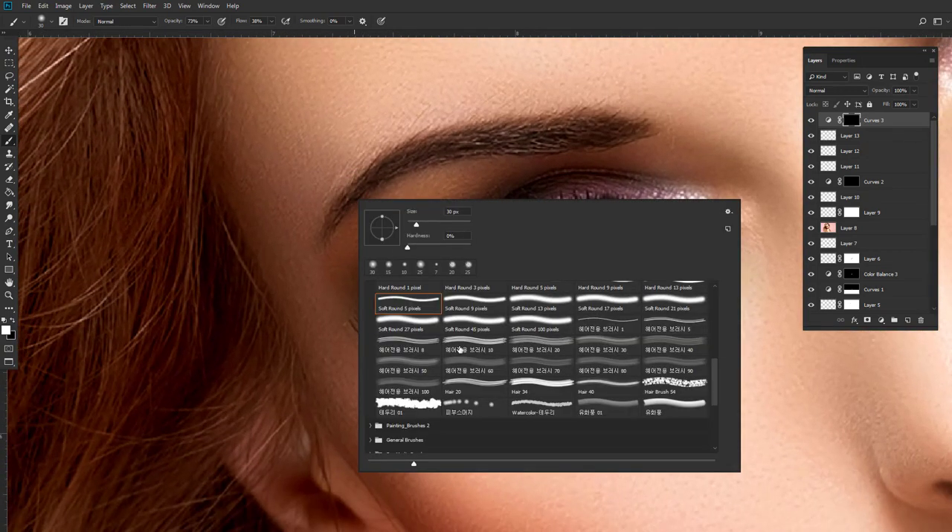
left_click(461, 405)
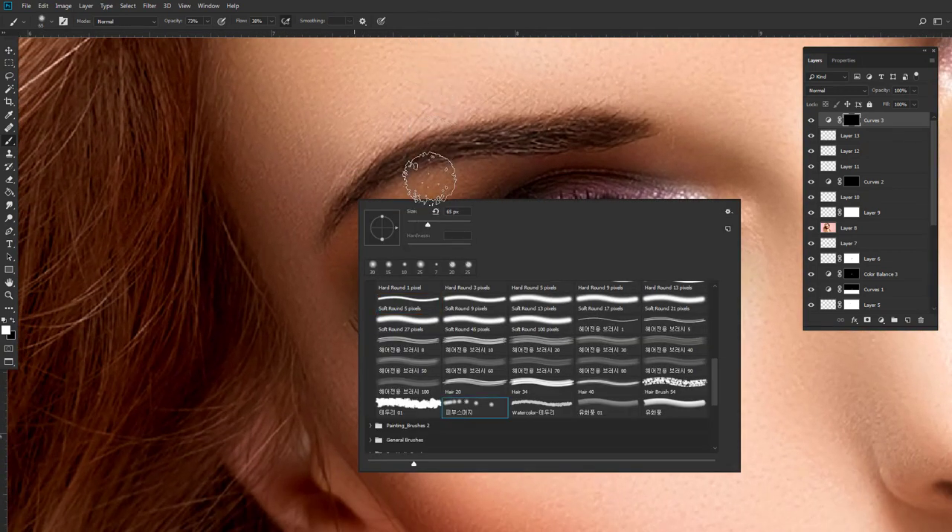
left_click(430, 180)
key("bracketleft")
key("bracketleft")
key("bracketleft")
key("bracketleft")
mouse_move(437, 181)
left_mouse_down()
mouse_move(395, 188)
mouse_move(413, 191)
left_mouse_up()
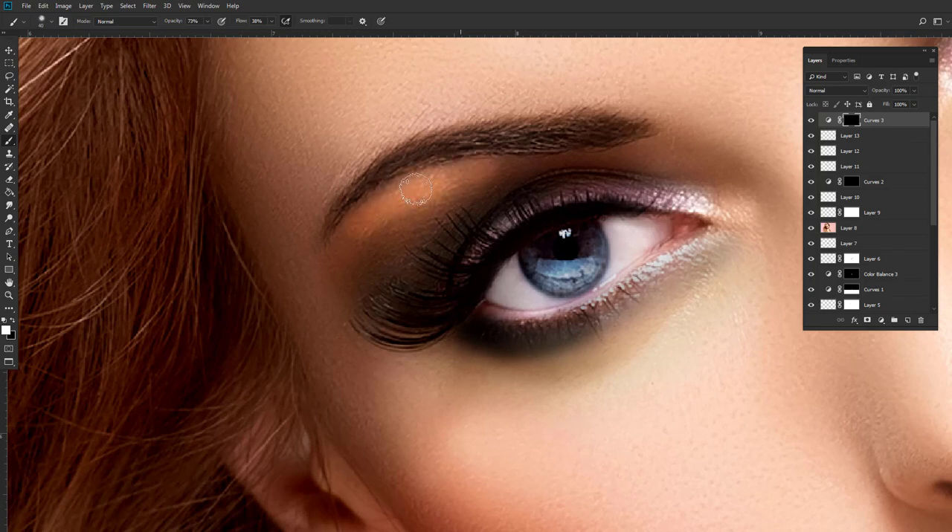
left_click_drag(360, 235, 170, 305)
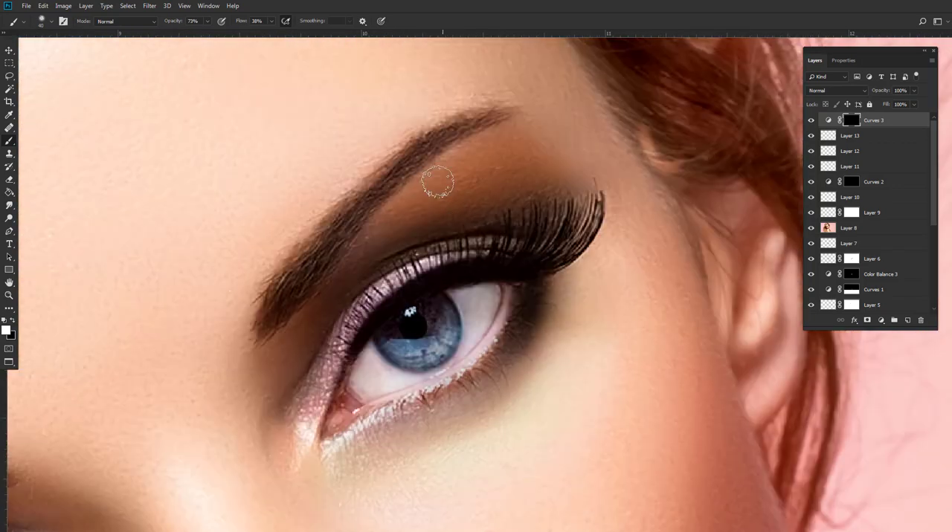
left_click_drag(435, 180, 385, 218)
Feather the Curves mask by 3.7 px and lower the adjustment's opacity to 28%.
double_click(851, 120)
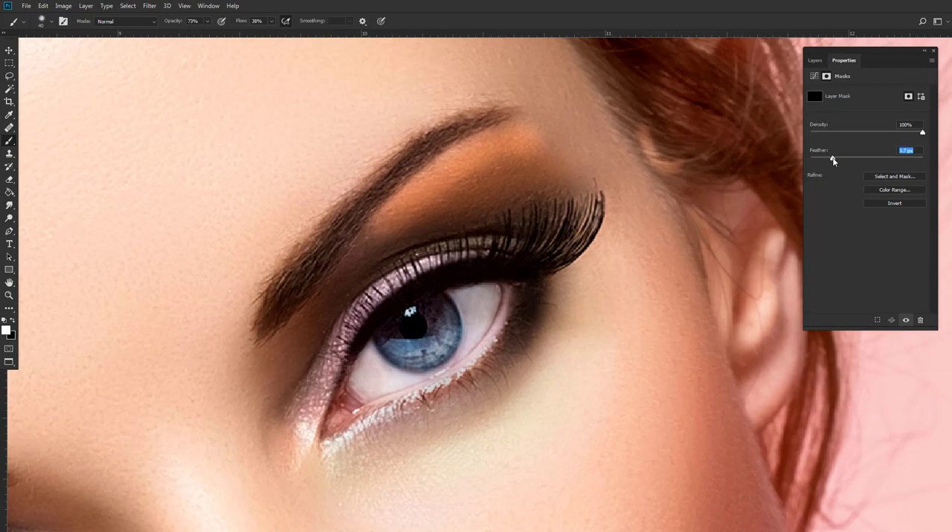
left_click(815, 60)
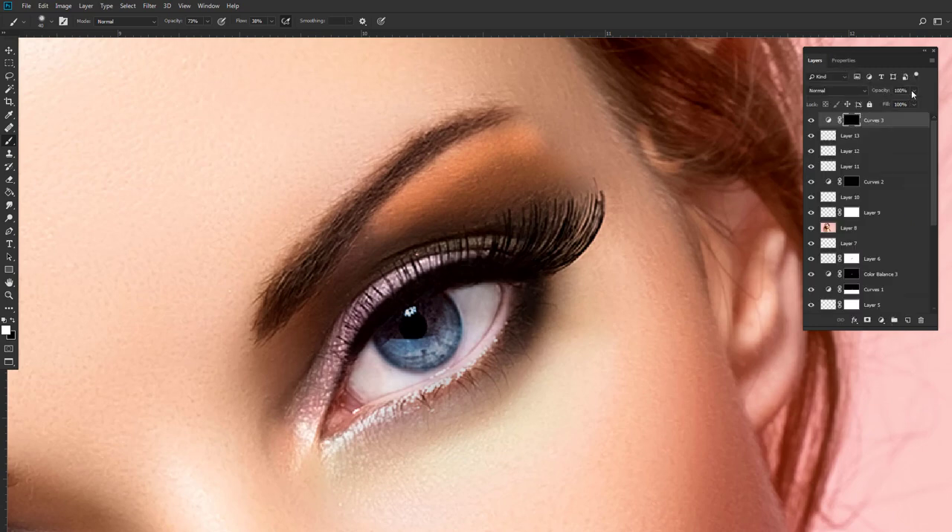
left_click_drag(912, 92, 882, 104)
Examine the blended eyeshadow on both eyes, up close and against the whole portrait.
left_click_drag(454, 272, 565, 206)
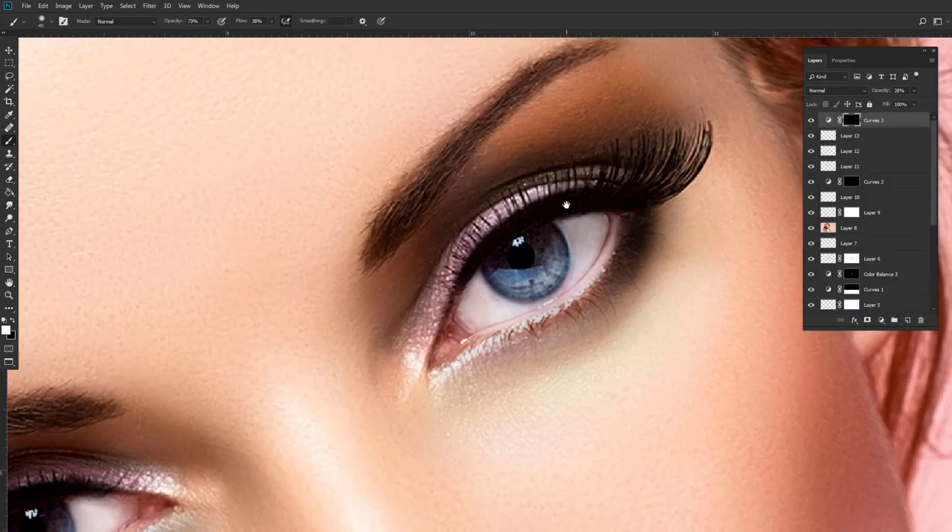
scroll(516, 157, "down", 8)
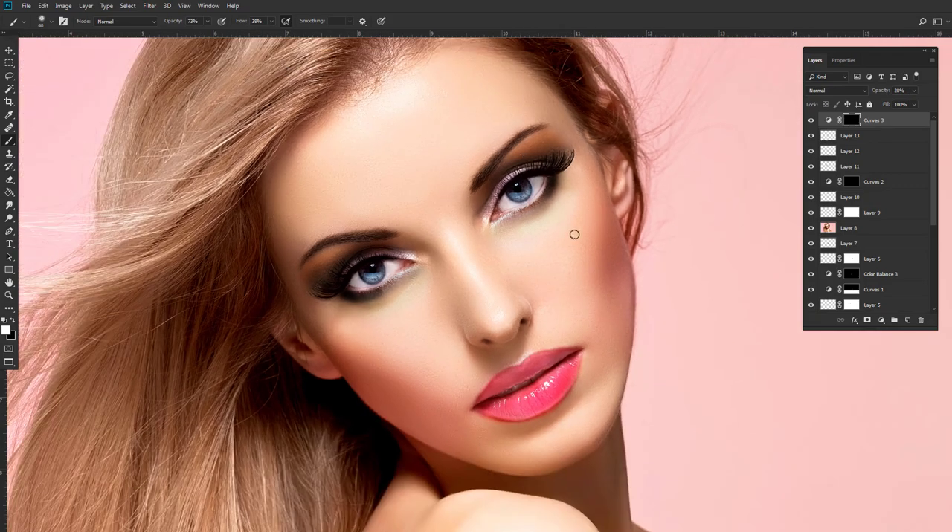
left_click_drag(427, 252, 432, 210)
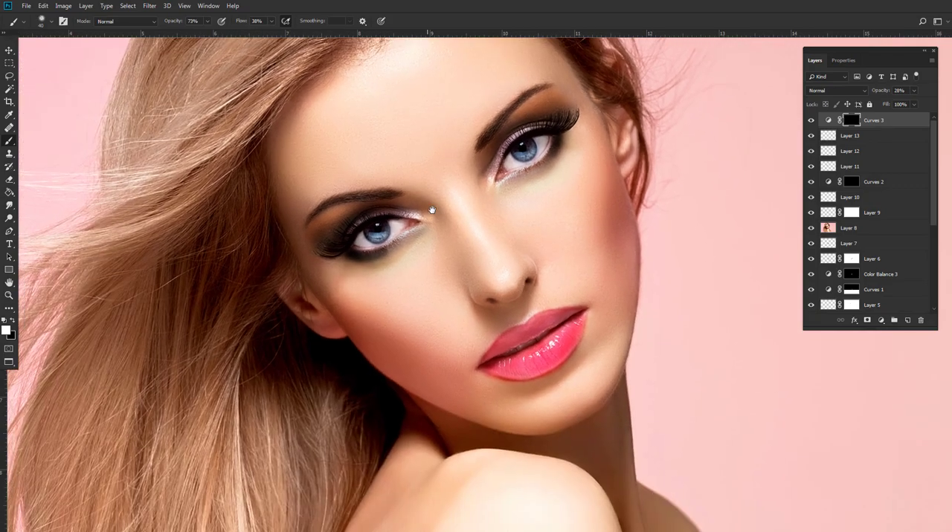
scroll(547, 146, "down", 4)
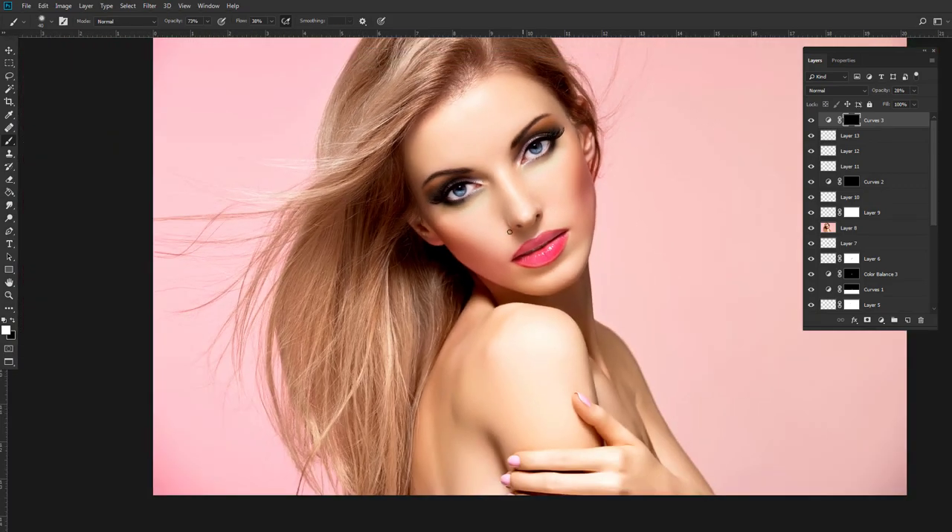
scroll(471, 221, "up", 1)
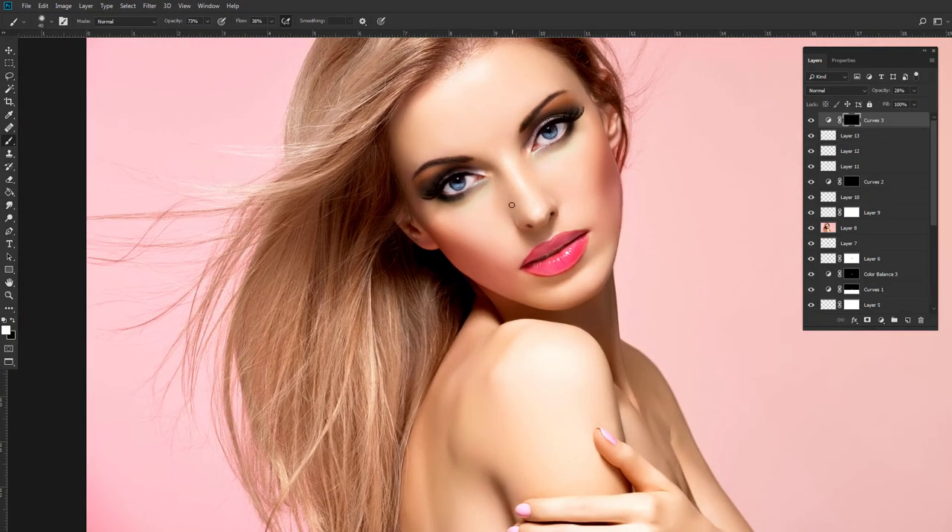
scroll(513, 205, "up", 2)
scroll(519, 203, "up", 4)
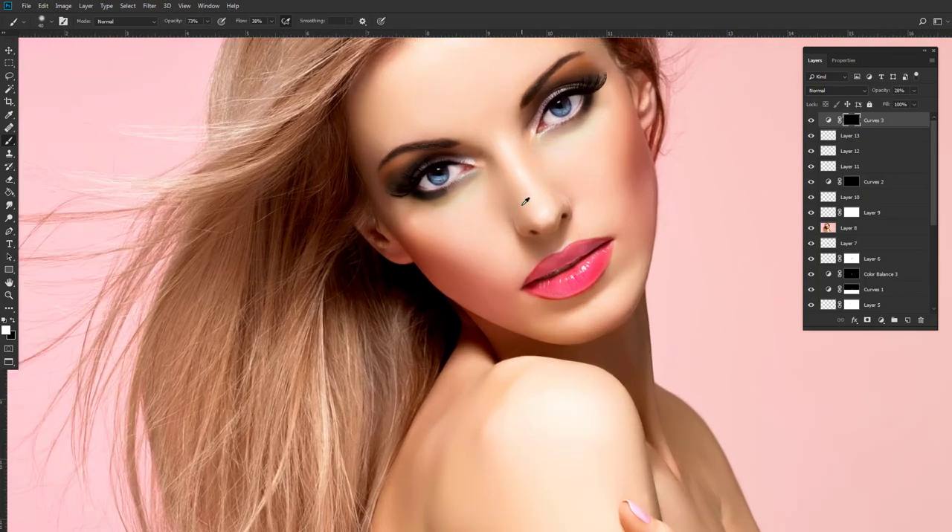
scroll(525, 201, "up", 1)
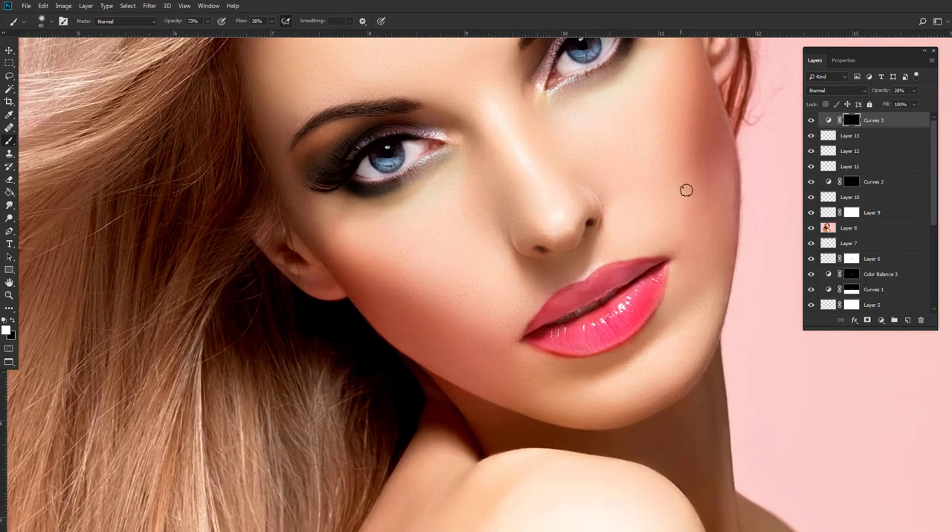
Add a Levels adjustment on top and raise the Blue channel's output black level slightly.
left_click(885, 327)
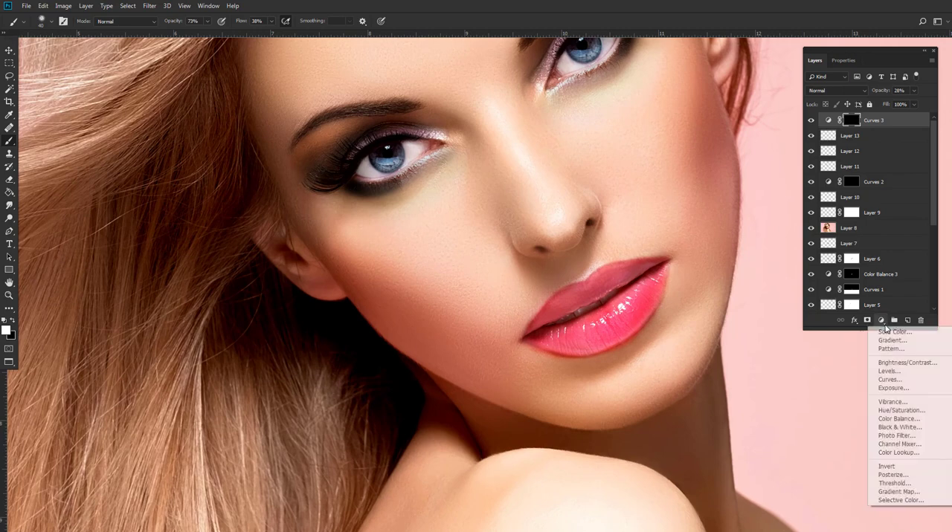
left_click(895, 372)
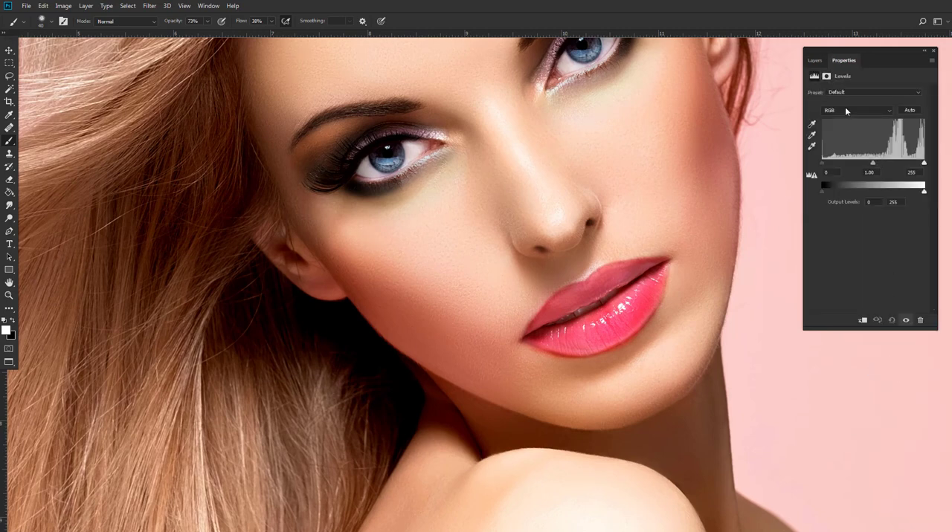
left_click(846, 111)
left_click(828, 142)
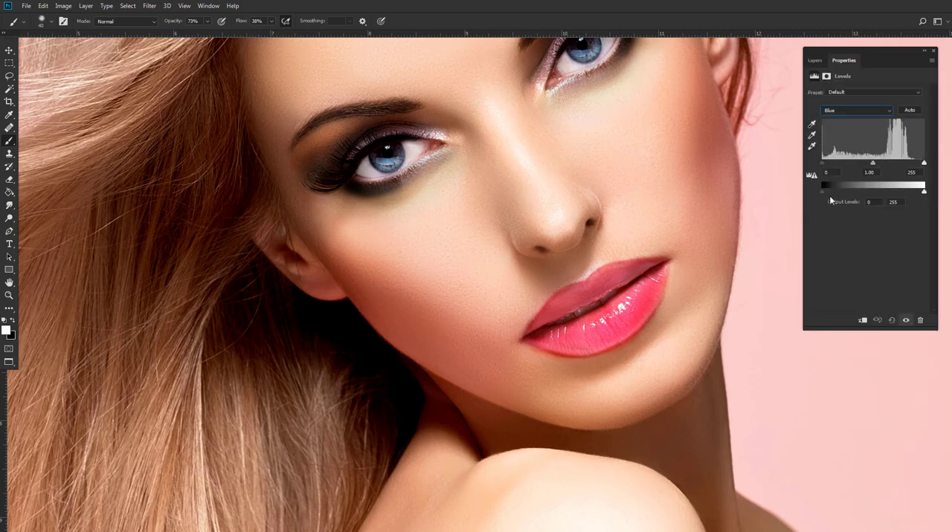
left_click_drag(821, 191, 836, 194)
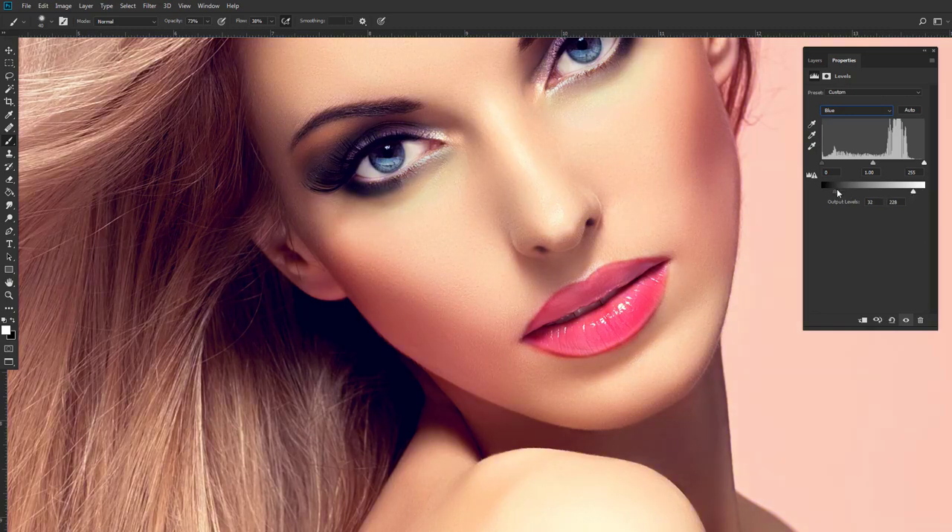
left_click(815, 60)
Compare the whole portrait with and without the blue Levels adjustment.
scroll(519, 203, "down", 1)
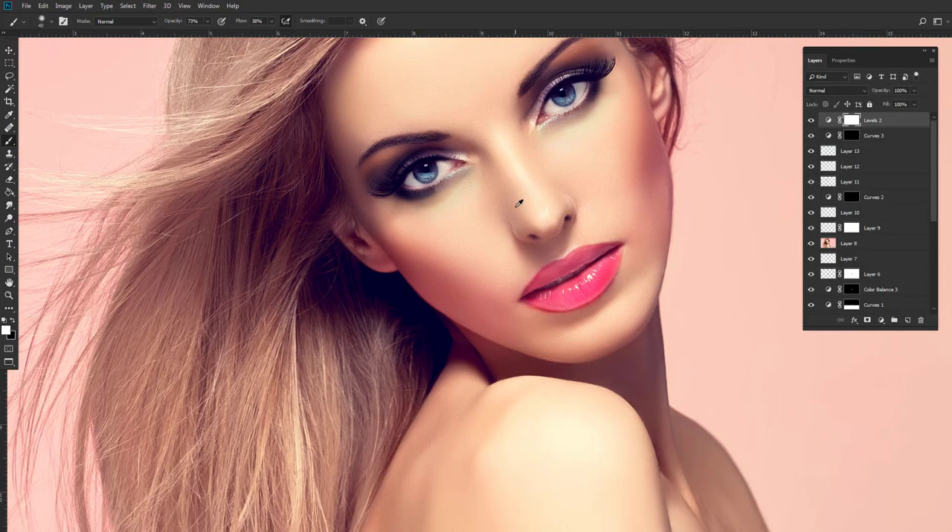
scroll(612, 174, "down", 2)
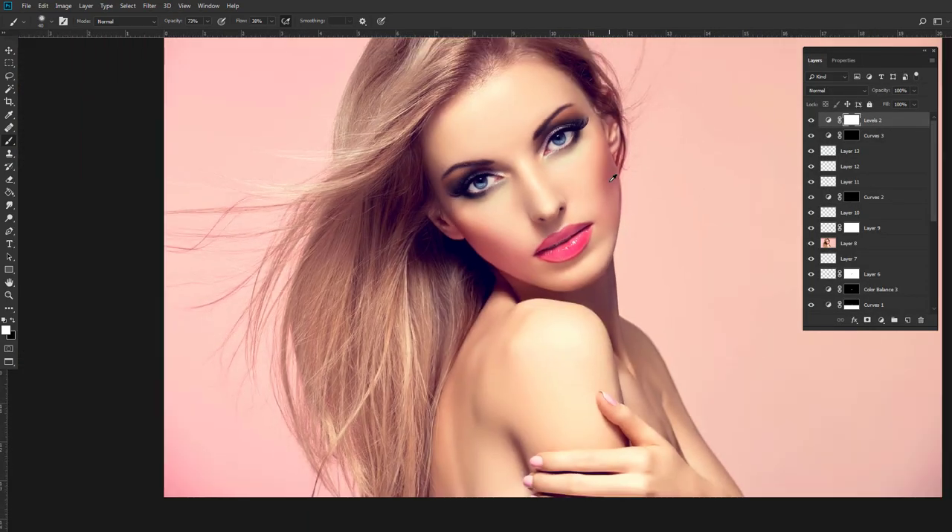
left_click(810, 121)
left_click(810, 122)
left_click(809, 121)
left_click(810, 121)
left_click(810, 121)
left_click(810, 121)
Invert the Levels mask to black and paint the adjustment back in white under both eyes with a 175 px brush.
scroll(556, 216, "up", 5)
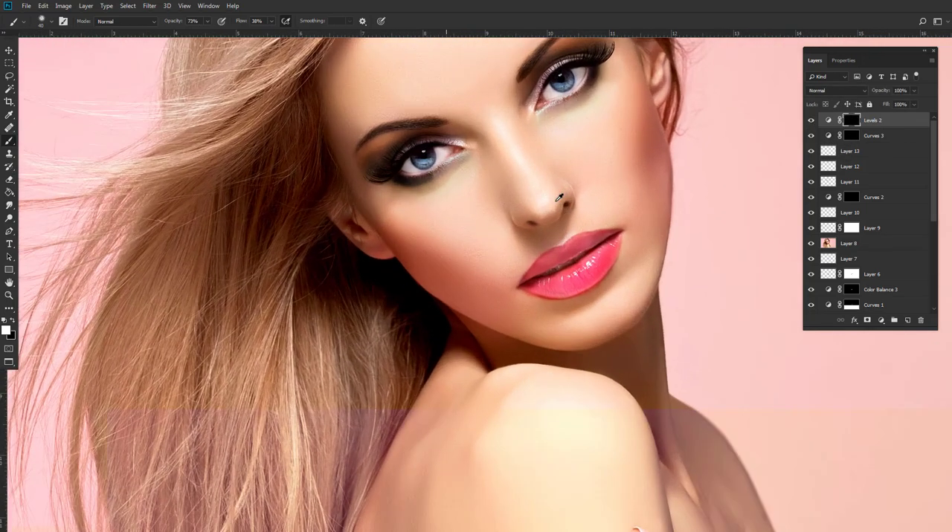
left_click_drag(544, 149, 548, 189)
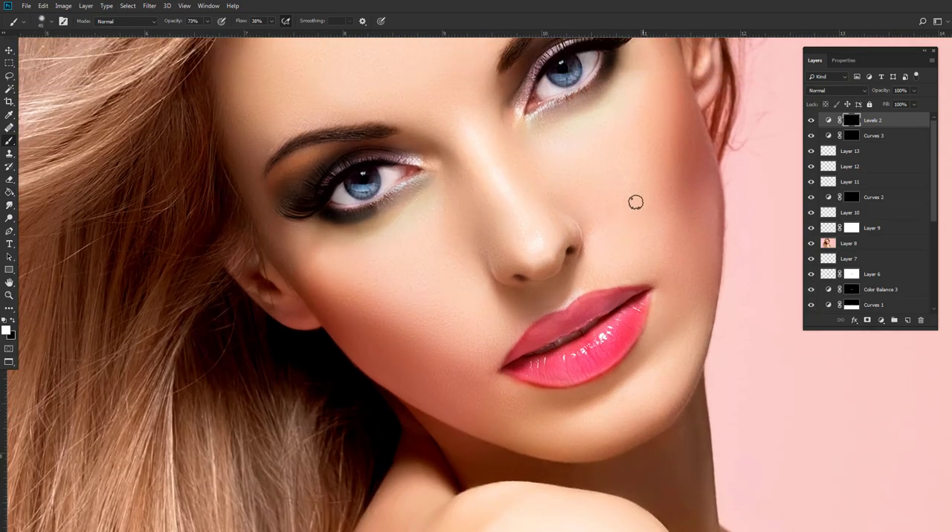
key("]")
key("]")
key("]")
key("]")
key("]")
key("]")
key("]")
key("]")
key("]")
left_click_drag(601, 181, 621, 202)
left_click_drag(523, 253, 459, 228)
left_click_drag(542, 182, 601, 282)
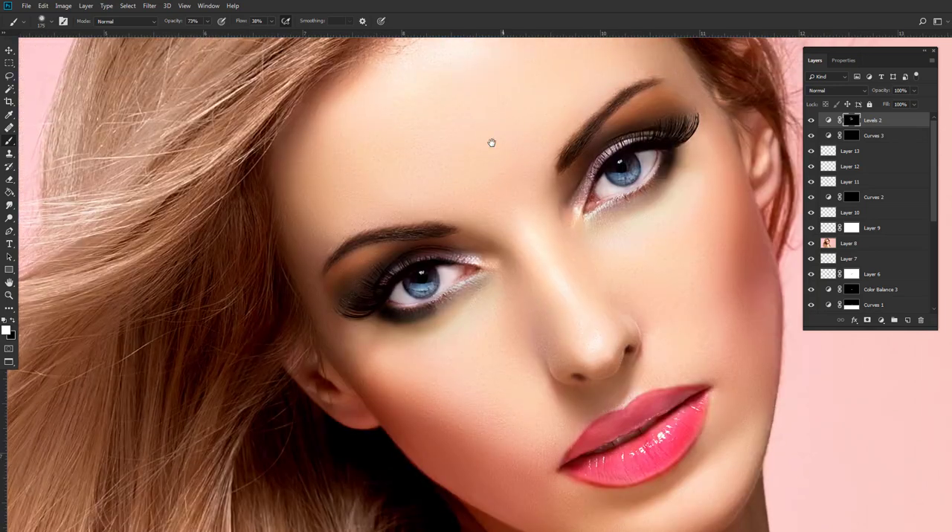
left_click_drag(491, 142, 502, 187)
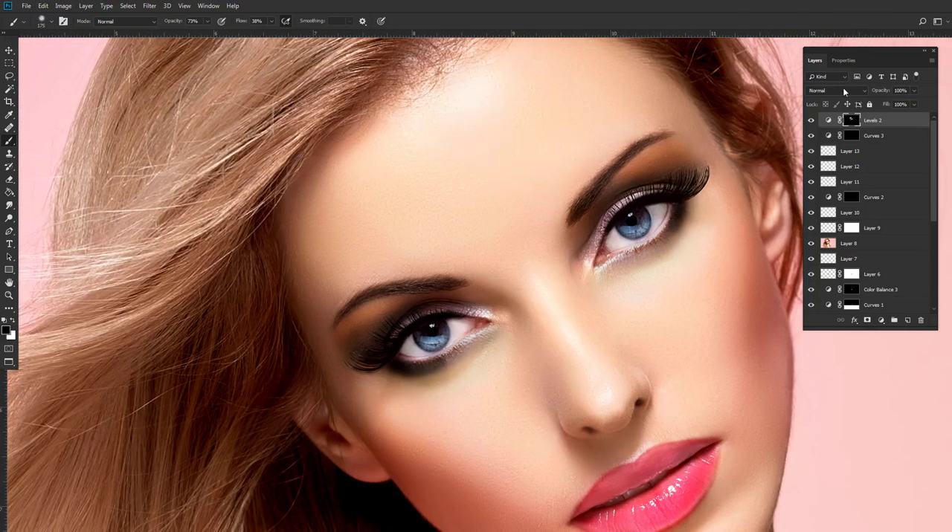
Feather the mask of the blue Levels adjustment slightly to soften the under-eye correction.
left_click(843, 60)
left_click_drag(817, 158, 828, 158)
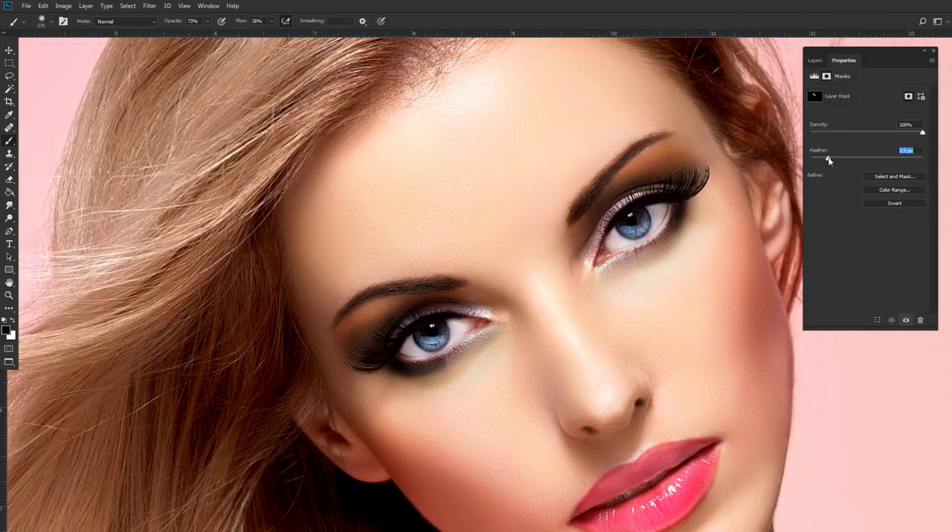
left_click(815, 60)
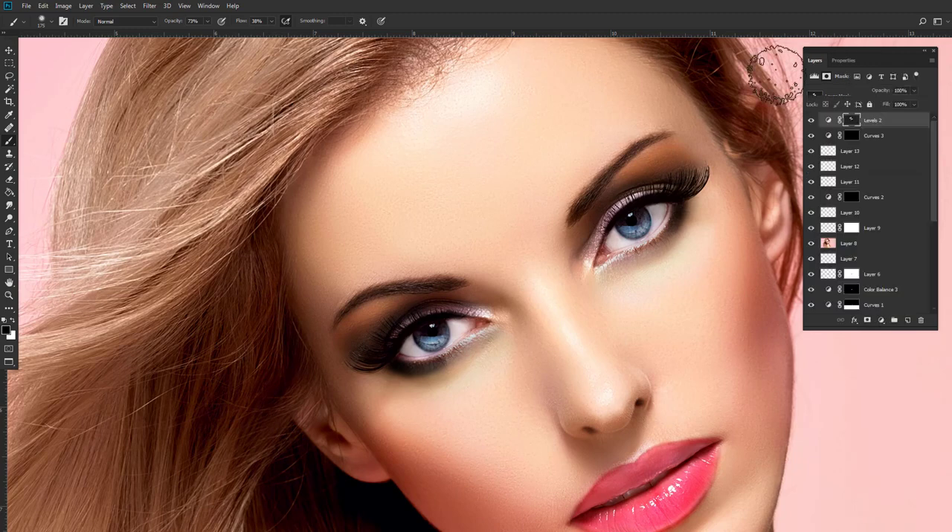
Add a Color Lookup adjustment on top and load the HorrorBlue.3DL look.
key("ctrl+0")
left_click(880, 320)
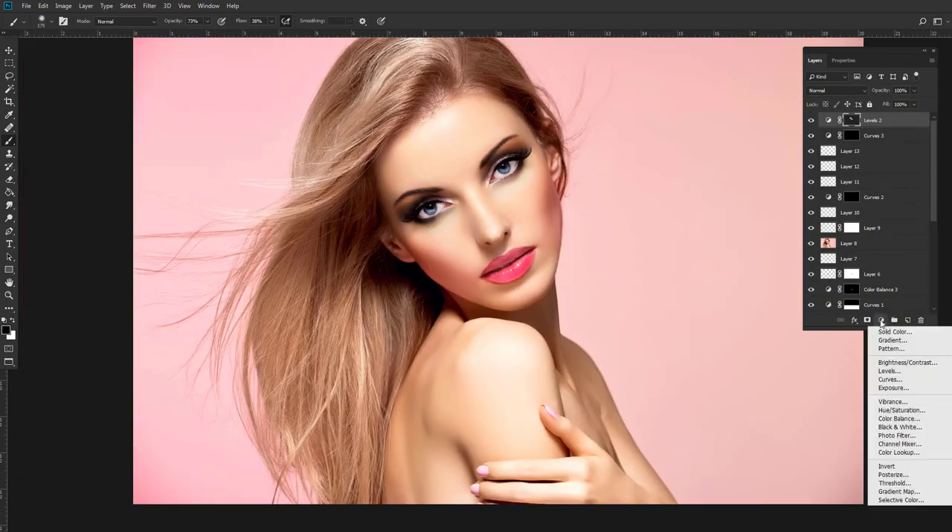
left_click(896, 452)
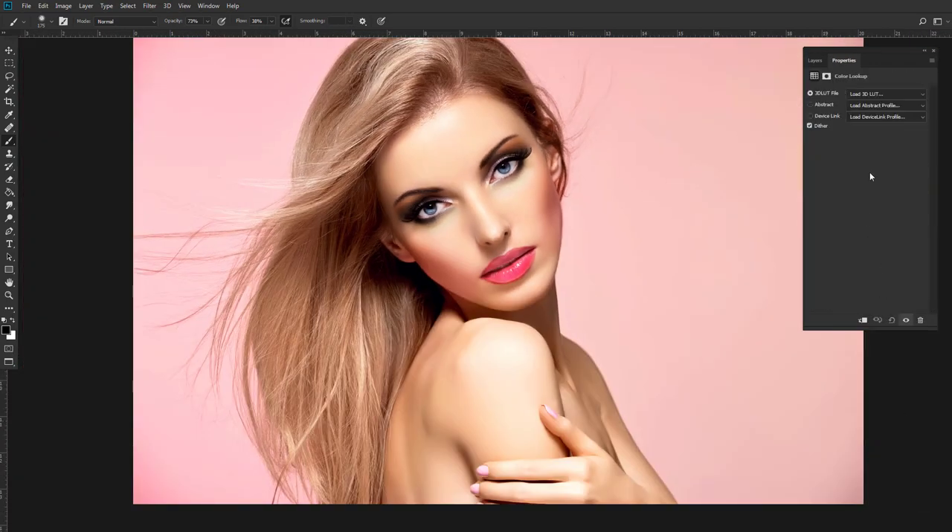
left_click(877, 95)
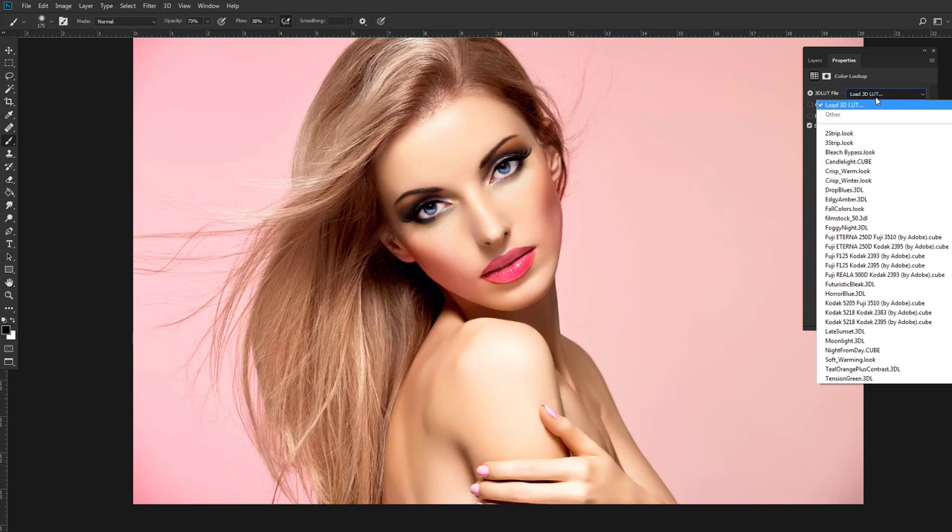
left_click(852, 295)
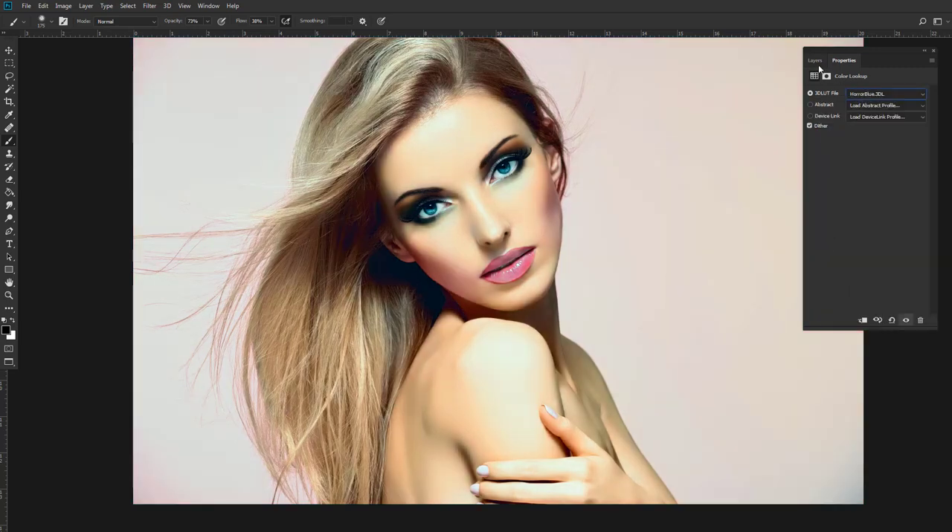
Invert the Color Lookup mask to black and start painting the look onto the crown hair in white at 100% brush opacity.
left_click(816, 61)
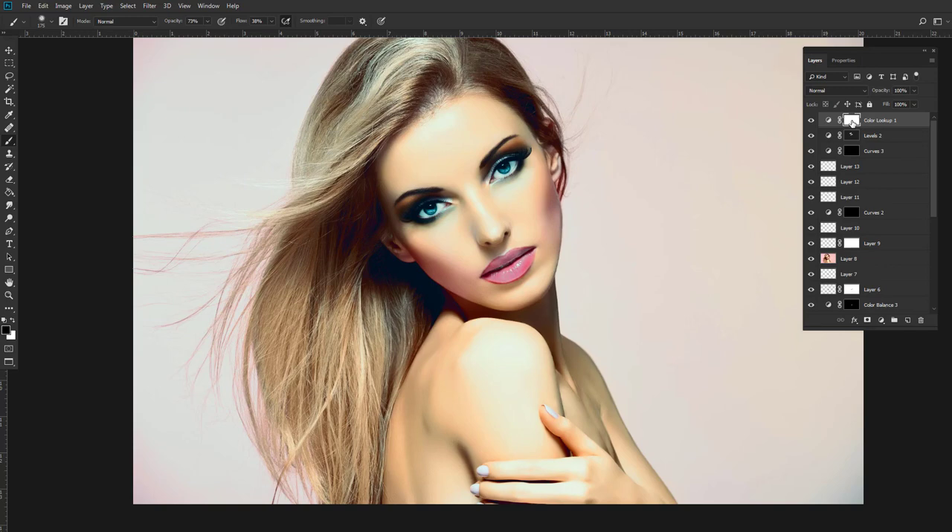
key("ctrl+i")
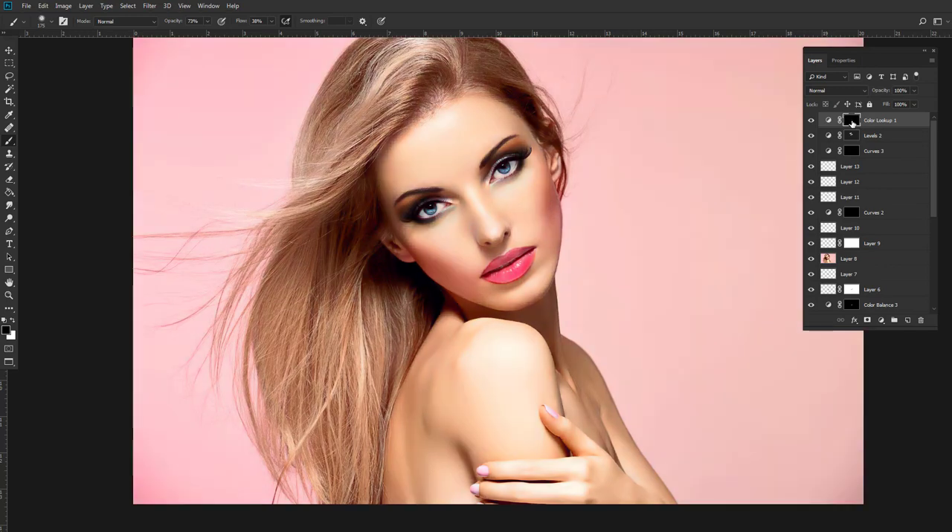
left_click(12, 320)
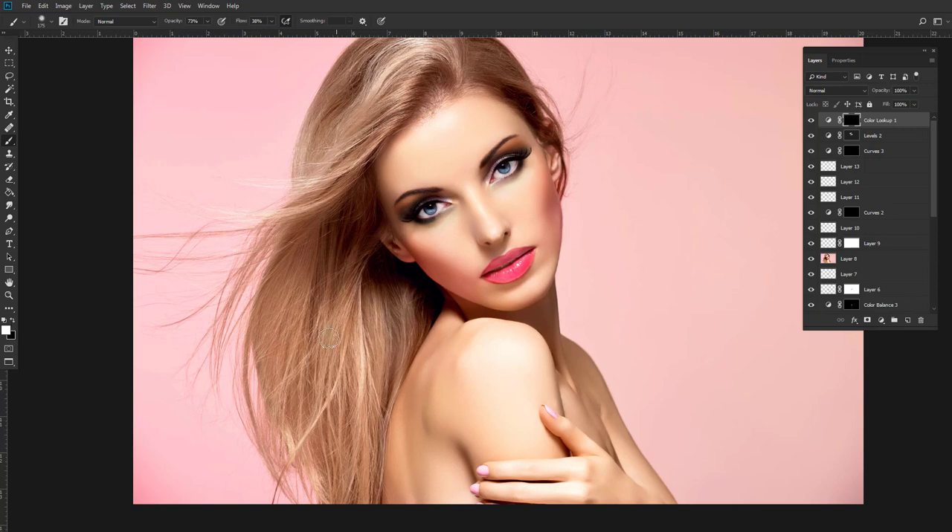
left_click_drag(345, 175, 351, 241)
left_click(207, 23)
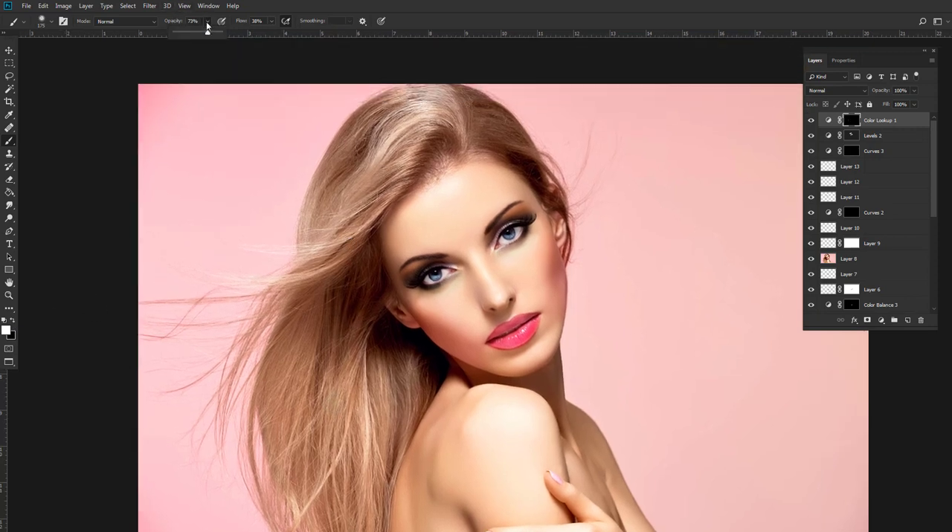
left_click_drag(212, 38, 225, 38)
mouse_move(423, 115)
left_mouse_down()
mouse_move(386, 147)
mouse_move(393, 113)
left_mouse_up()
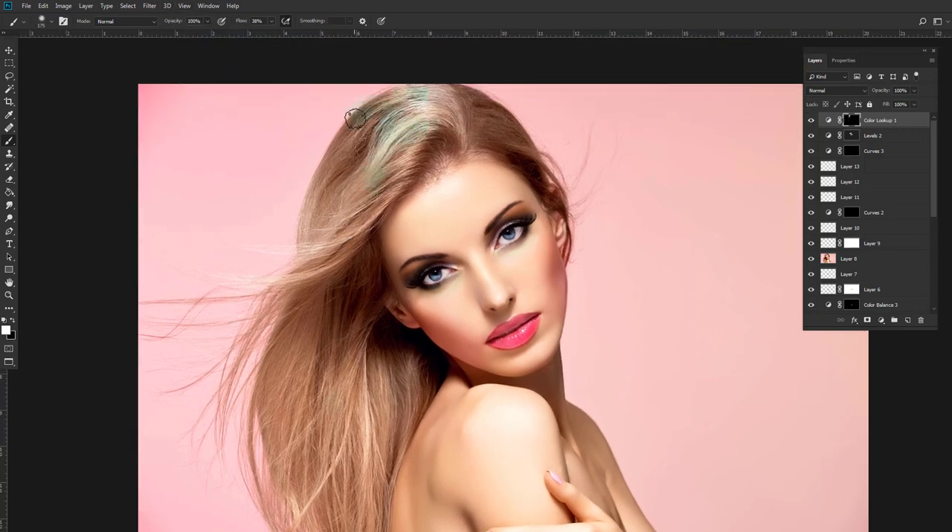
Paint the look over the rest of the hair and background with a larger brush, and mask it off the face edges in black.
key("bracketright")
key("bracketright")
key("bracketright")
key("bracketright")
key("bracketright")
key("bracketright")
key("bracketright")
key("bracketright")
key("bracketright")
key("bracketright")
key("bracketright")
key("bracketright")
key("bracketright")
key("bracketright")
key("bracketright")
mouse_move(334, 146)
left_mouse_down()
mouse_move(375, 156)
mouse_move(287, 121)
mouse_move(258, 453)
mouse_move(318, 459)
mouse_move(313, 326)
mouse_move(515, 86)
mouse_move(671, 334)
mouse_move(645, 256)
mouse_move(790, 414)
mouse_move(622, 155)
mouse_move(420, 94)
mouse_move(223, 235)
mouse_move(307, 354)
left_mouse_up()
left_click_drag(273, 322, 542, 255)
key("bracketleft")
key("bracketleft")
key("bracketleft")
key("bracketleft")
key("bracketleft")
left_click_drag(591, 229, 655, 414)
left_click_drag(179, 496, 218, 387)
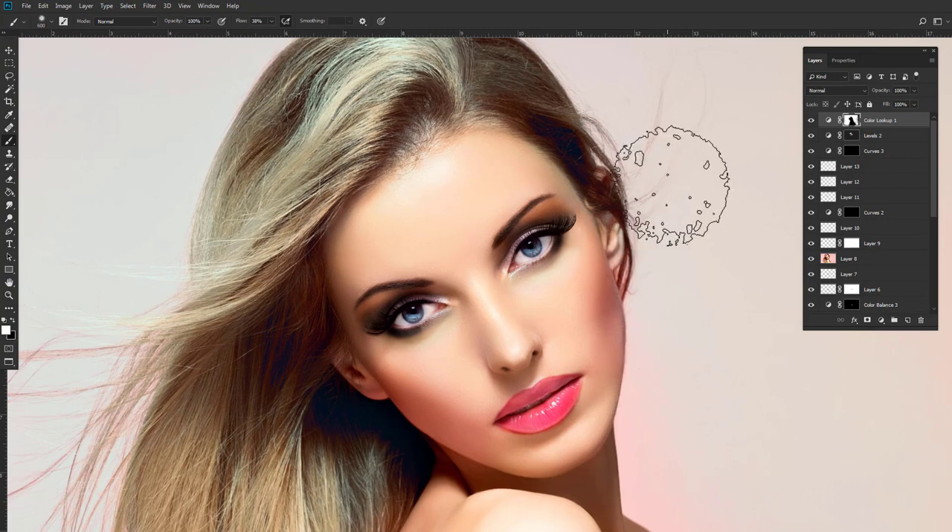
key("x")
mouse_move(607, 283)
left_mouse_down()
mouse_move(462, 164)
mouse_move(432, 166)
left_mouse_up()
Add a new layer in Color blend mode, sample a hair tone and shrink the brush to 250 px.
left_click(907, 321)
left_click(837, 90)
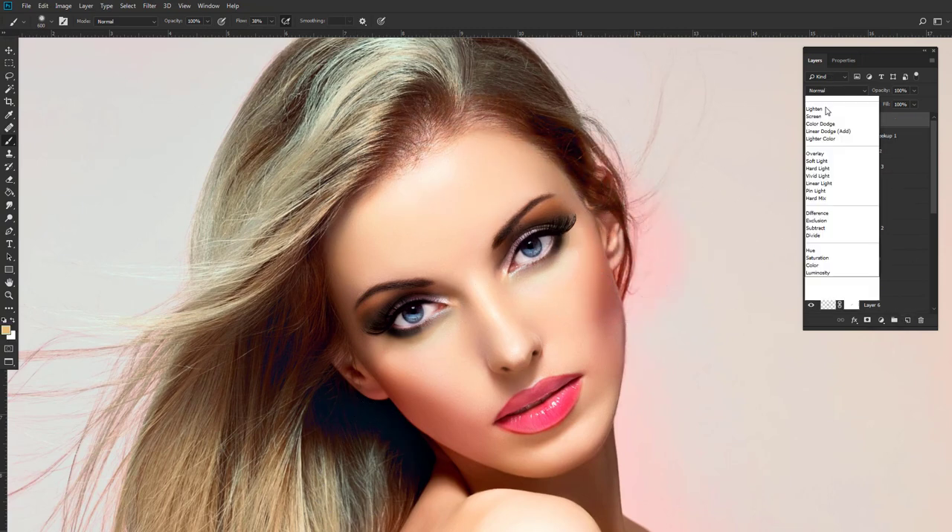
left_click(818, 266)
left_click(335, 158, "alt")
key("bracketleft")
key("bracketleft")
key("bracketleft")
key("bracketleft")
Paint sampled hair tones over the reddish hair near the forehead at 35% brush opacity.
left_click(208, 21)
mouse_move(208, 32)
left_mouse_down()
mouse_move(162, 33)
mouse_move(224, 33)
left_mouse_up()
left_click(444, 91)
left_click(208, 22)
left_click(378, 158)
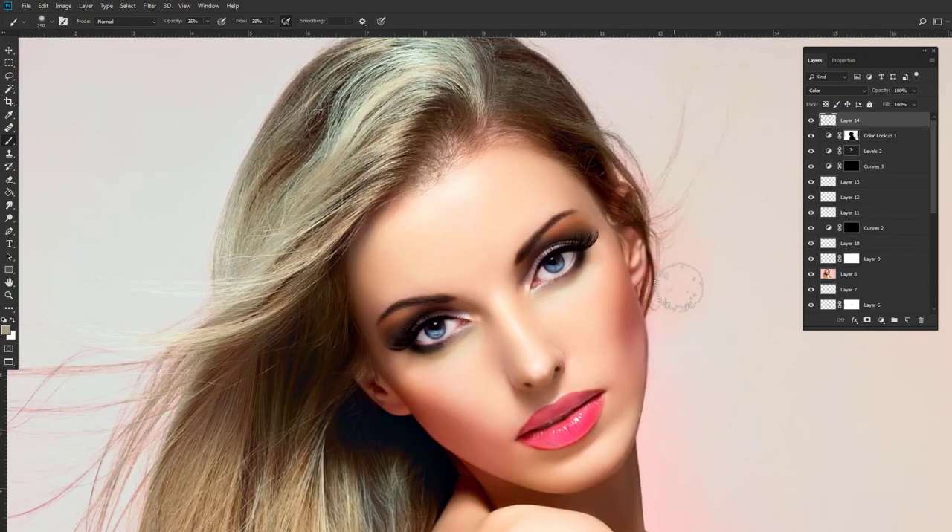
left_click_drag(530, 102, 565, 145)
left_click(378, 187, "alt")
left_click_drag(496, 127, 556, 139)
Lower the brush opacity to 9% and blend a freshly sampled hair tone along the hairline.
left_click(208, 22)
left_click_drag(207, 33, 195, 35)
left_click(358, 224, "alt")
left_click_drag(525, 150, 485, 148)
left_click_drag(549, 98, 583, 99)
left_click_drag(521, 178, 478, 135)
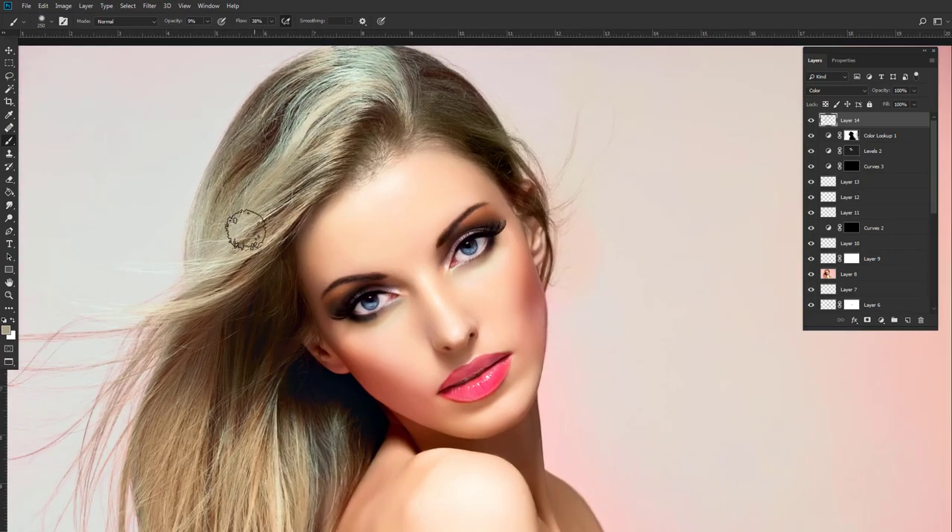
Stamp all visible layers onto a new layer and apply Shadows/Highlights with shadows 50% and highlights 8%.
key("ctrl+shift+alt+e")
left_click(63, 5)
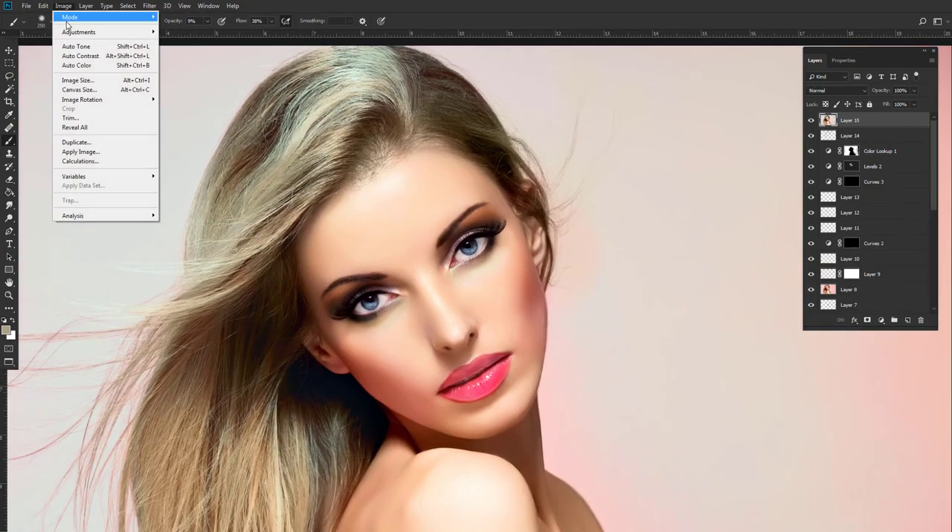
mouse_move(67, 35)
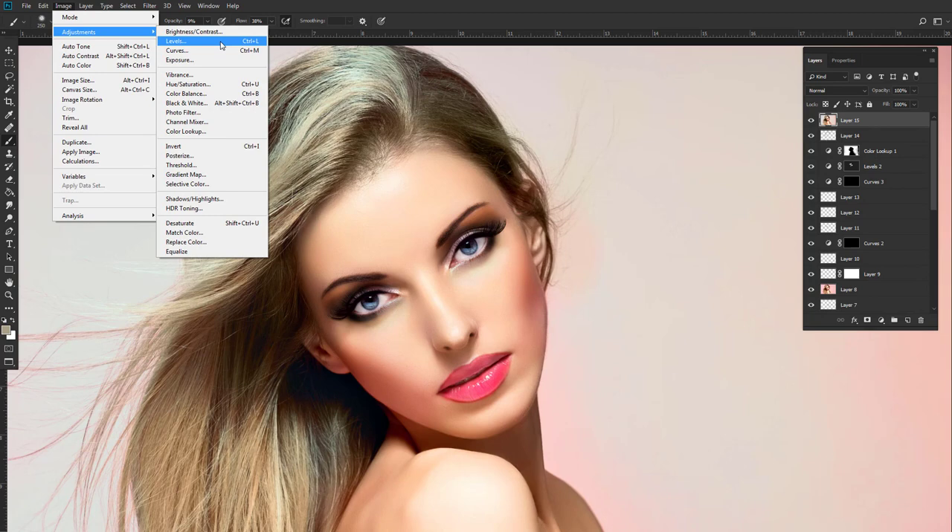
left_click(195, 199)
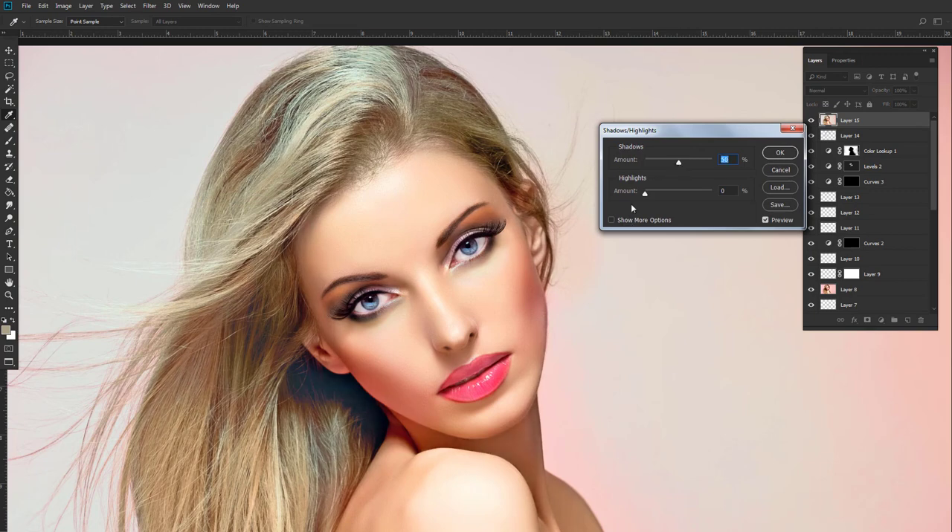
left_click_drag(644, 195, 650, 195)
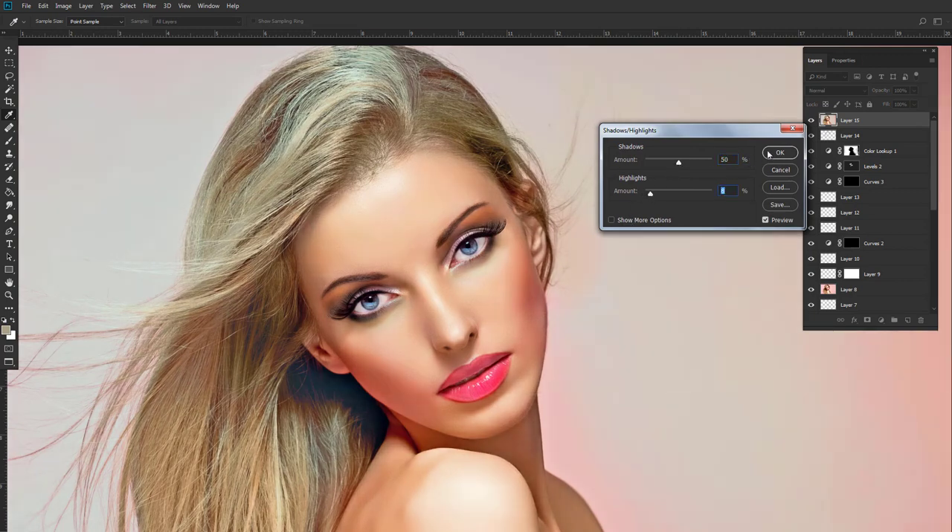
left_click(780, 152)
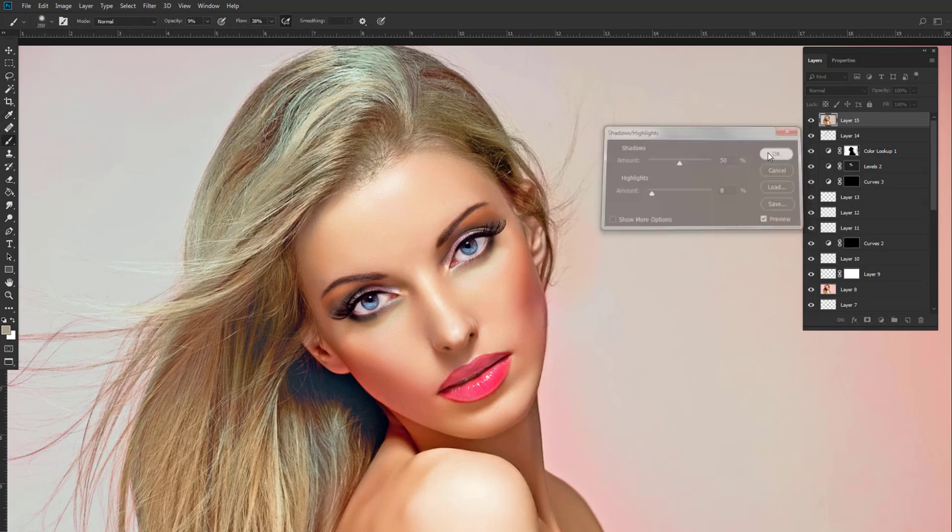
Give the Shadows/Highlights layer a black mask and reveal it in the dark hair below the ear, painting white at 85% opacity.
left_click(811, 122)
left_click(811, 123)
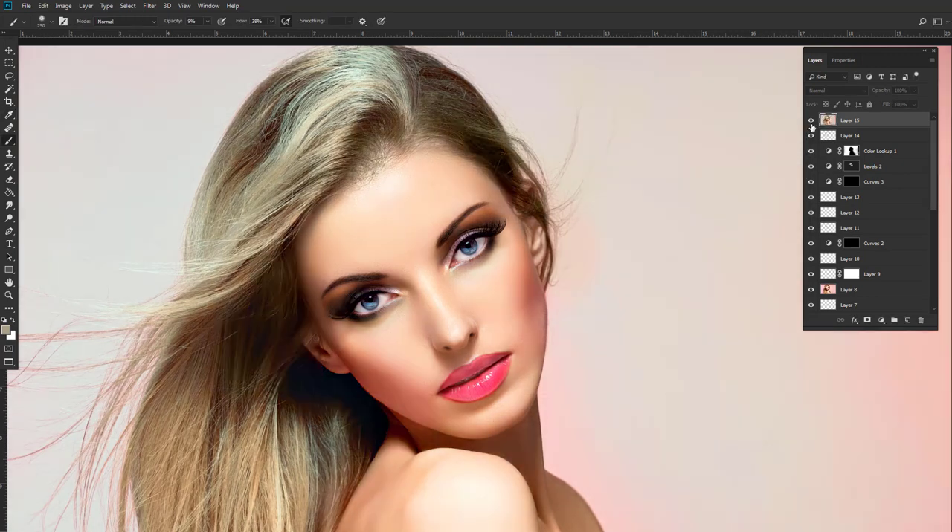
left_click(867, 321)
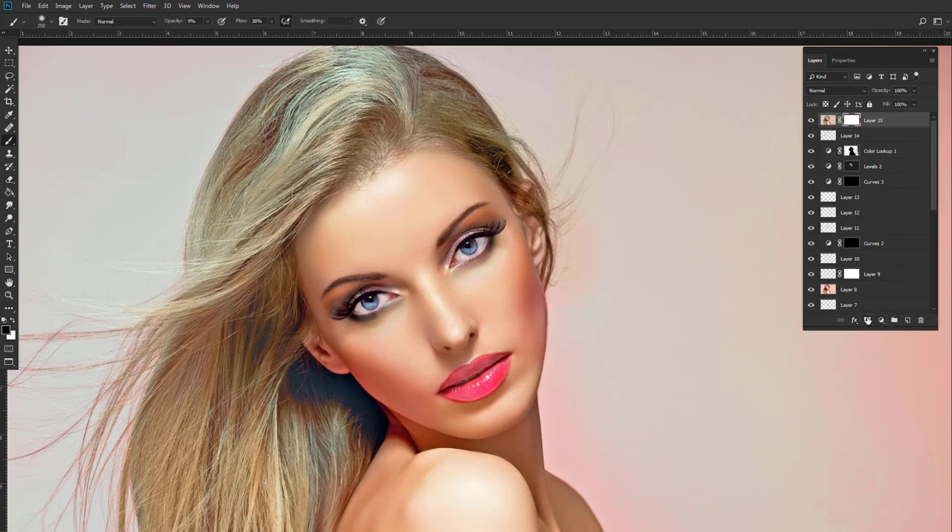
key("ctrl+i")
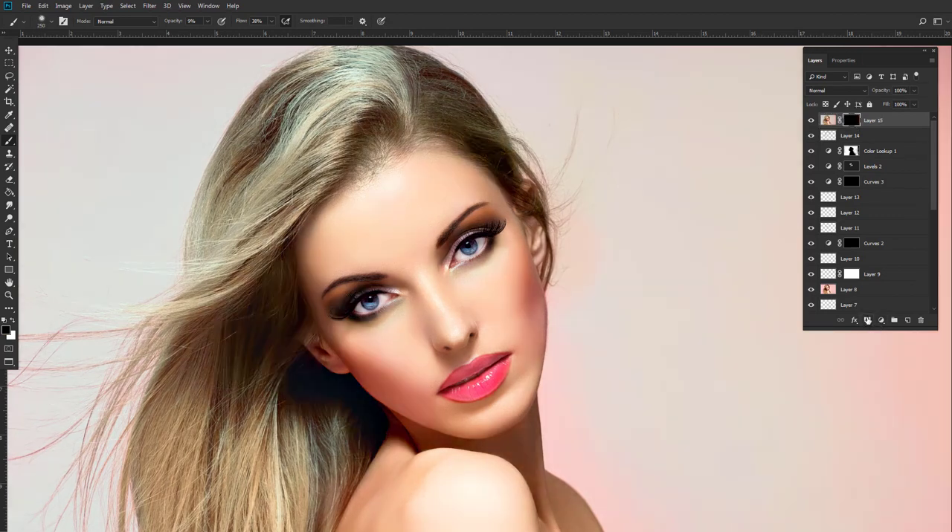
left_click(12, 322)
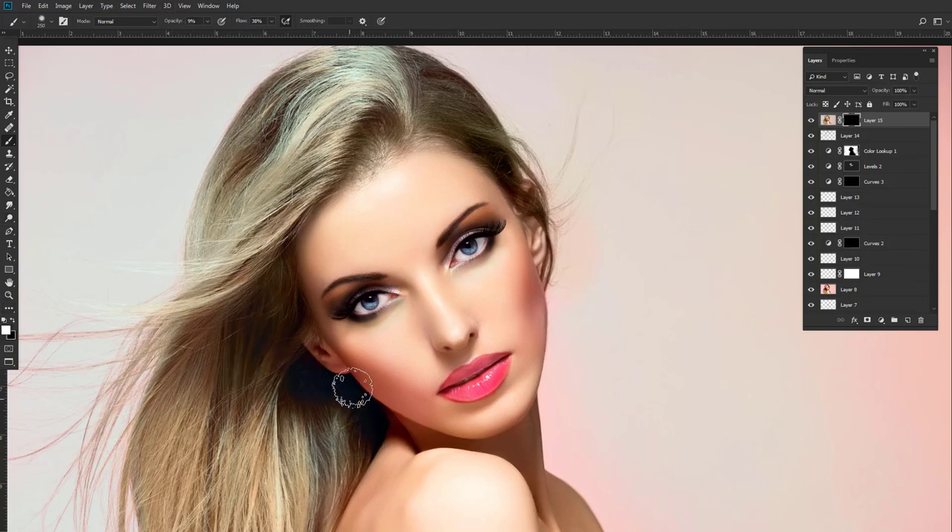
left_click(207, 22)
left_click_drag(209, 34, 244, 35)
mouse_move(289, 380)
left_mouse_down()
mouse_move(363, 428)
mouse_move(301, 379)
left_mouse_up()
Compare the retouched portrait with the original photo.
scroll(396, 324, "down", 1)
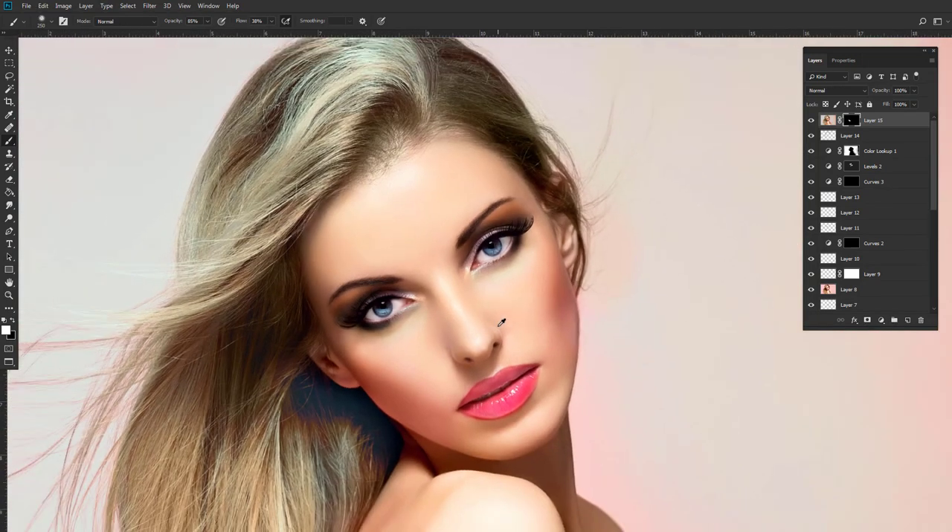
scroll(870, 223, "down", 5)
left_click(810, 291, "alt")
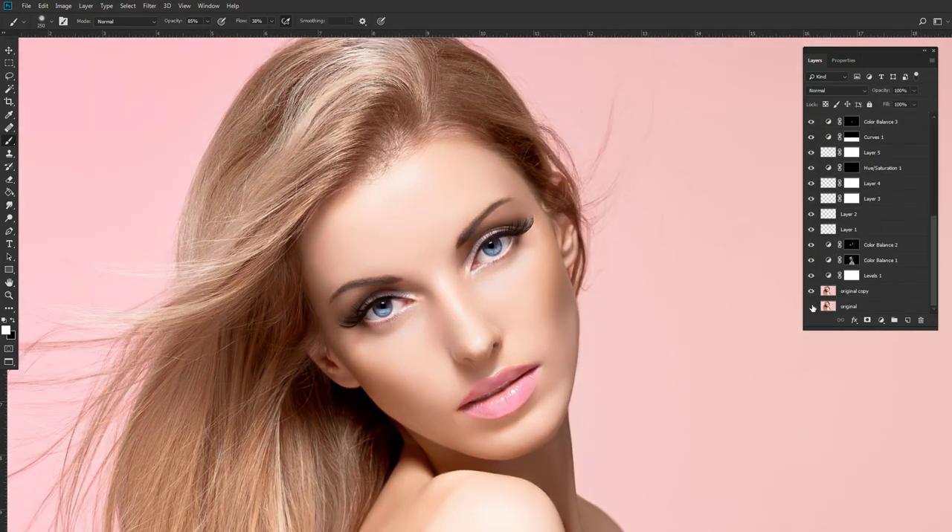
left_click(811, 290, "alt")
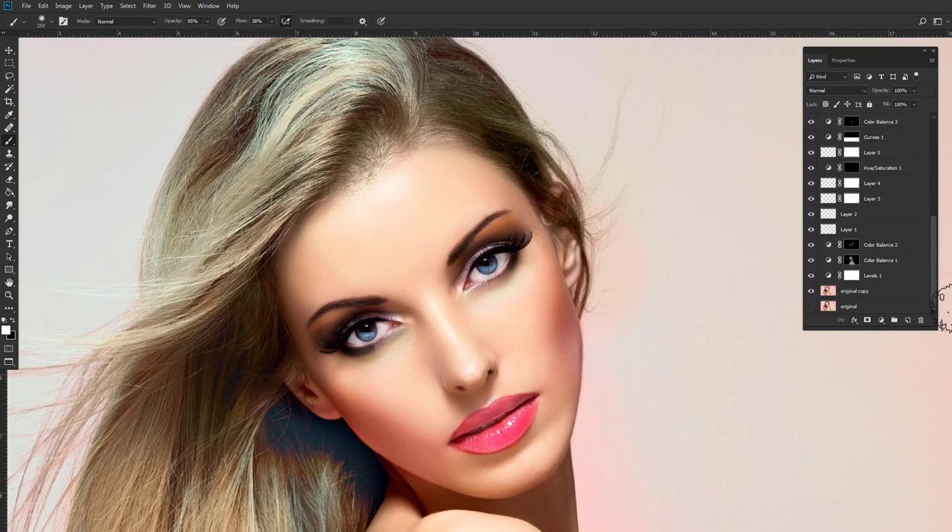
scroll(872, 135, "up", 5)
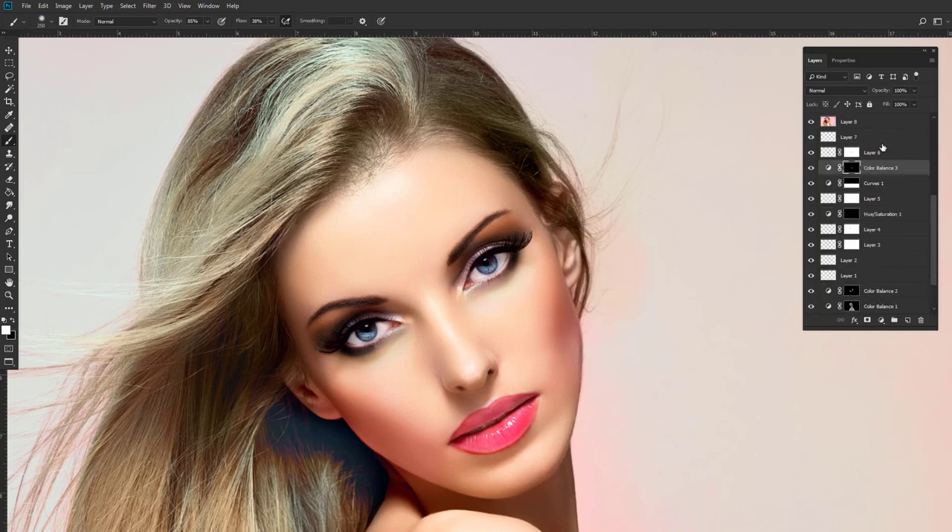
Add a top layer in Color blend mode and paint a sampled neutral hair tone over the blue shadow below the ear.
left_click(907, 320)
left_click(837, 90)
left_click(839, 321)
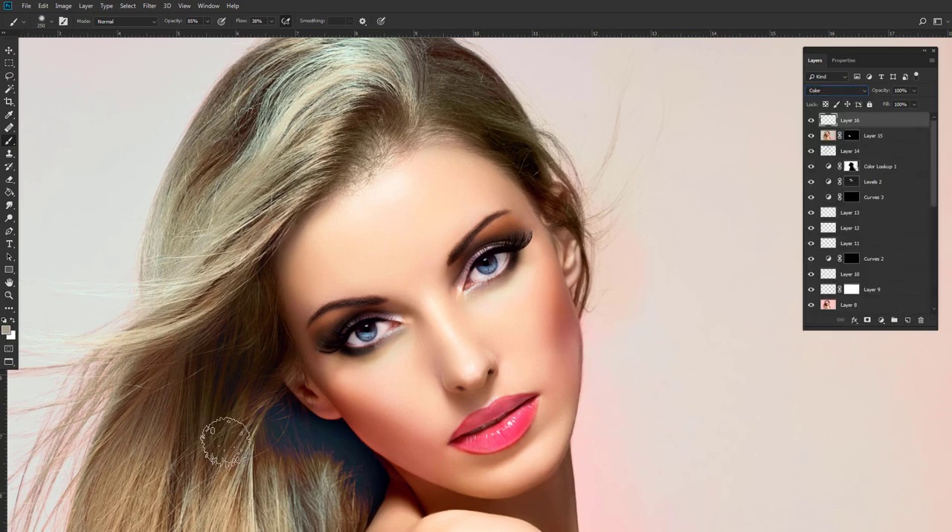
left_click(295, 438, "alt")
mouse_move(294, 437)
left_mouse_down()
mouse_move(336, 456)
mouse_move(309, 431)
mouse_move(357, 465)
mouse_move(358, 491)
mouse_move(379, 482)
mouse_move(319, 435)
mouse_move(272, 430)
mouse_move(344, 432)
mouse_move(295, 419)
left_mouse_up()
key("bracketleft")
key("bracketleft")
left_click(273, 431, "alt")
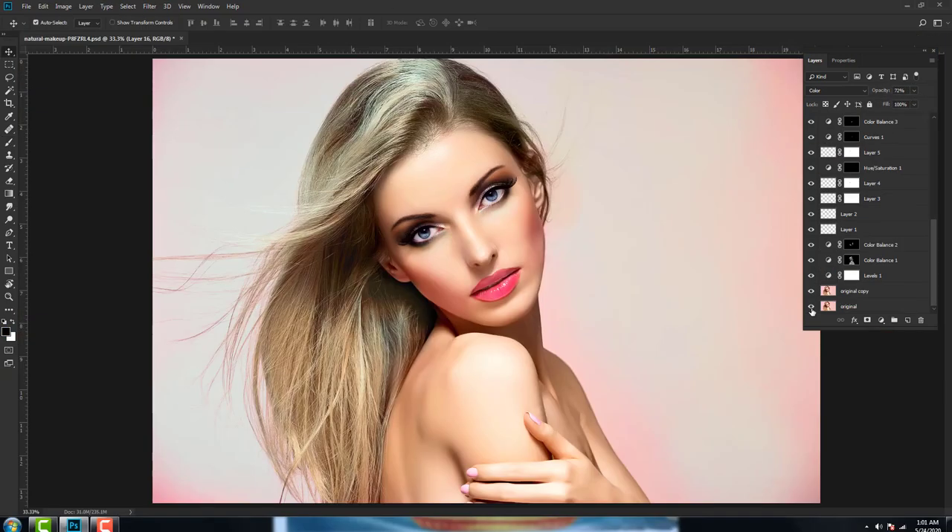
Compare the finished makeup retouch with the original layer alone, across the whole portrait.
left_click(811, 308, "alt")
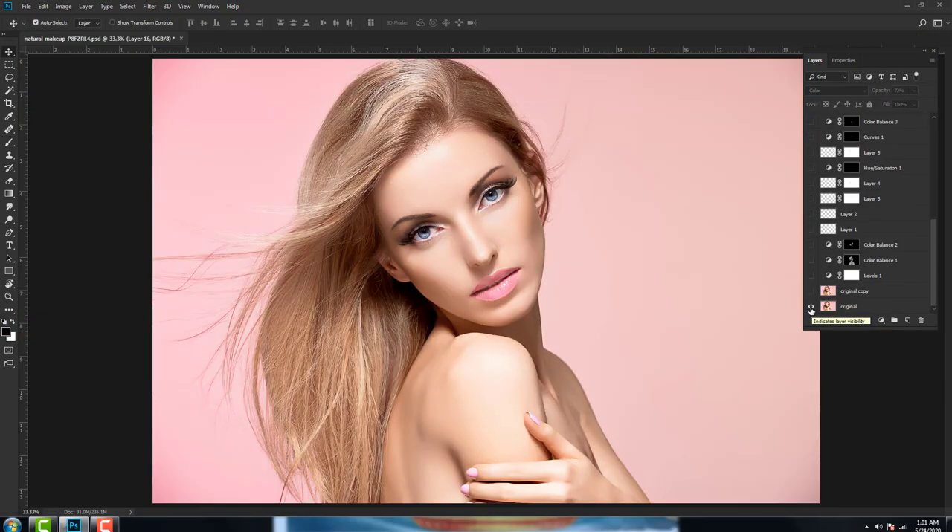
left_click(811, 308, "alt")
left_click(812, 308, "alt")
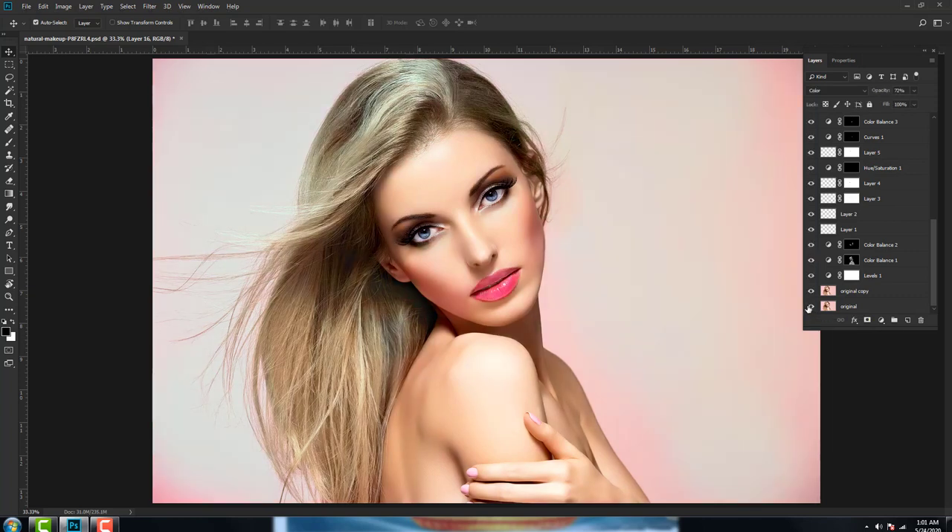
left_click(809, 308, "alt")
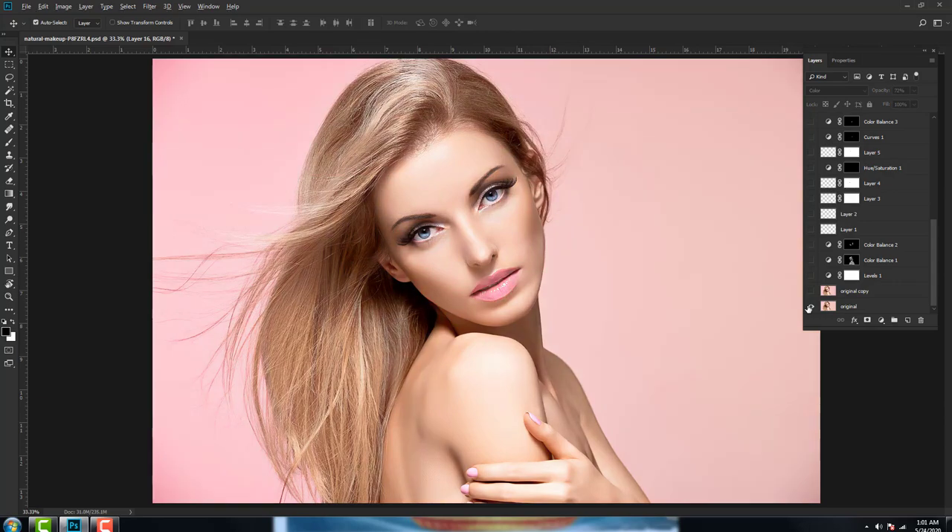
left_click(810, 308, "alt")
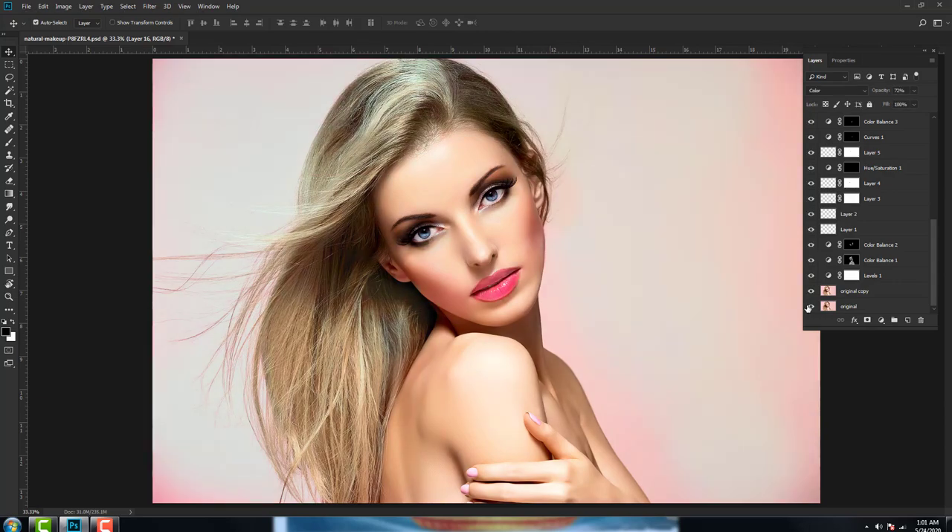